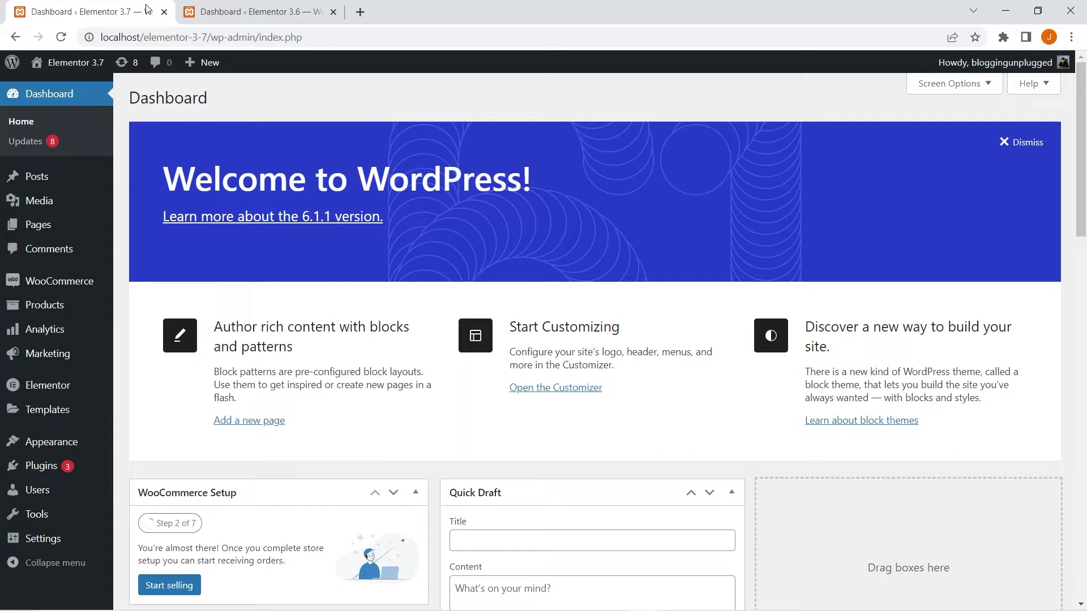
# Open the site's General Settings and review the available Site Language options
pyautogui.moveTo(45, 542)
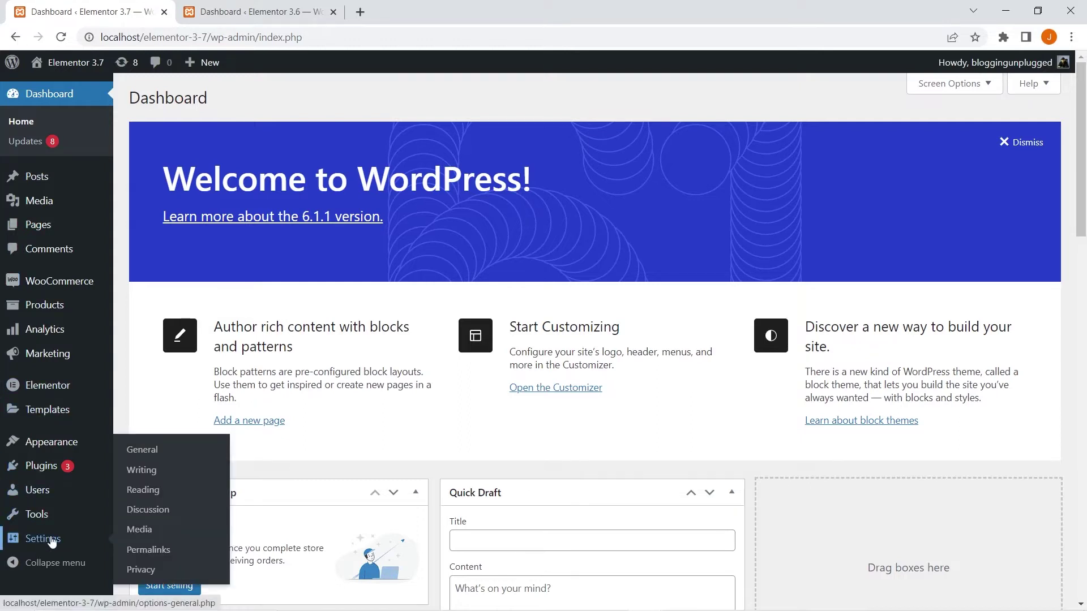
pyautogui.click(143, 456)
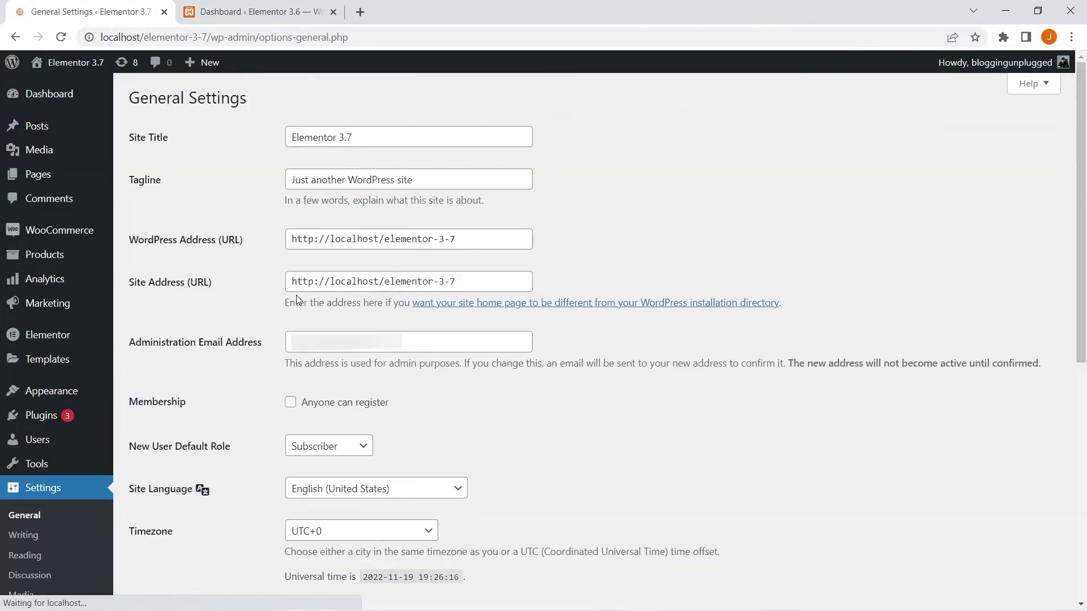
pyautogui.scroll(-3, 274, 298)
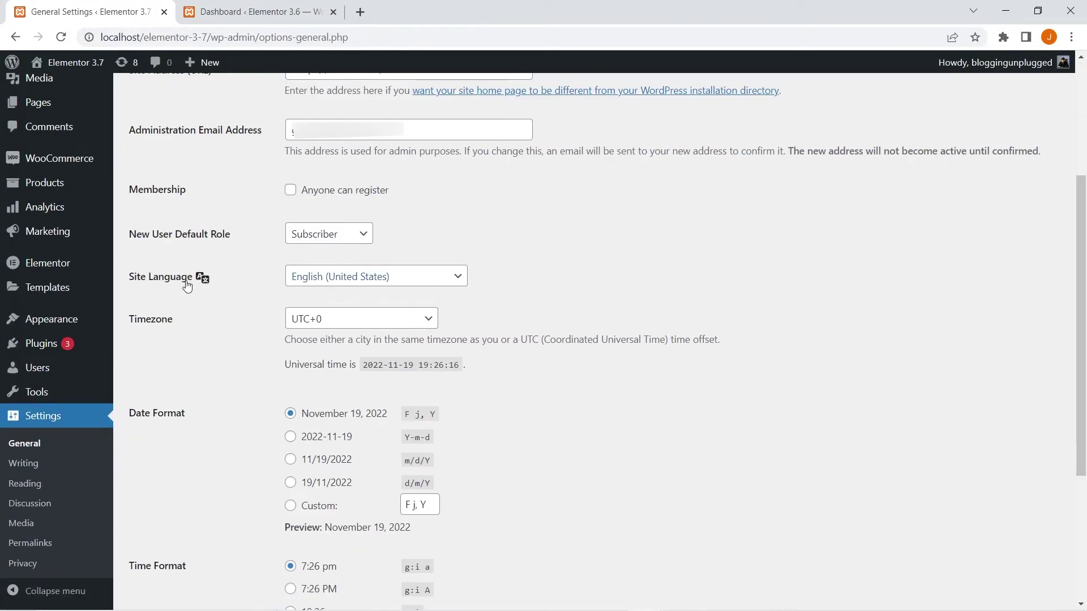
pyautogui.click(351, 278)
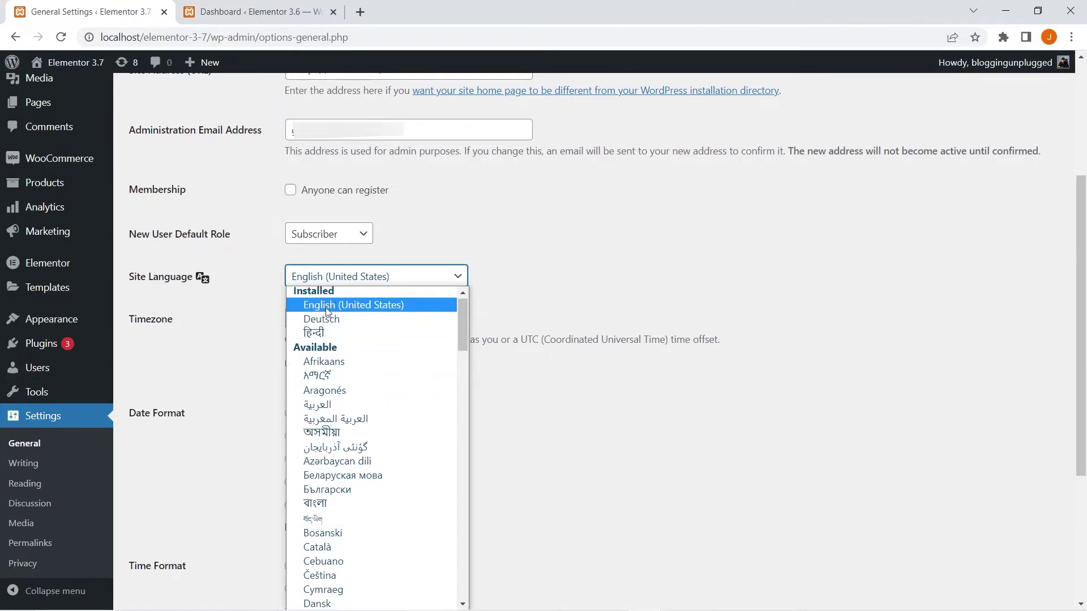
pyautogui.click(529, 291)
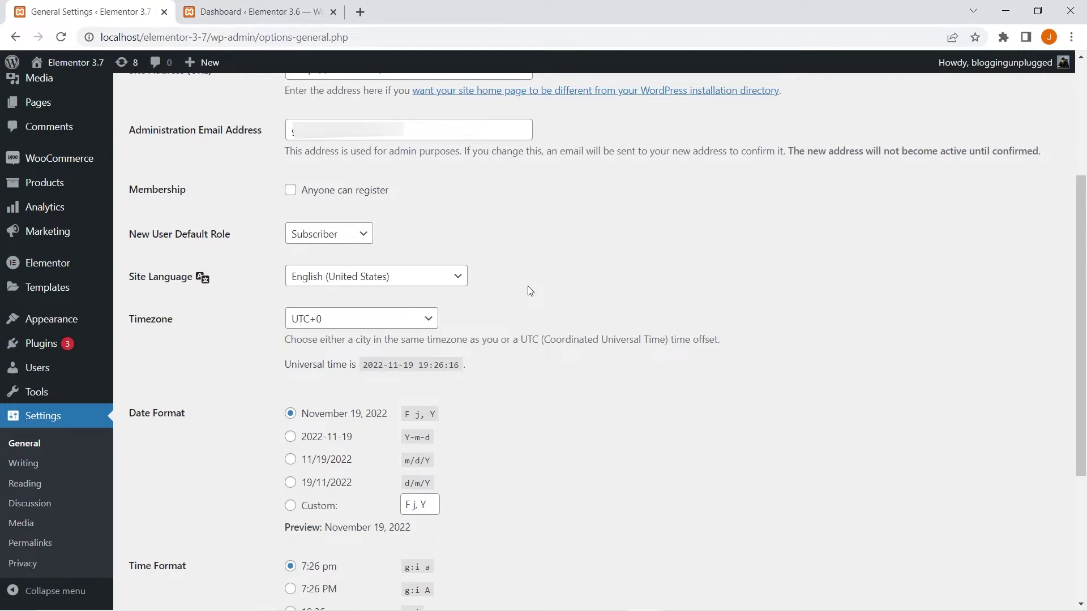
pyautogui.click(331, 289)
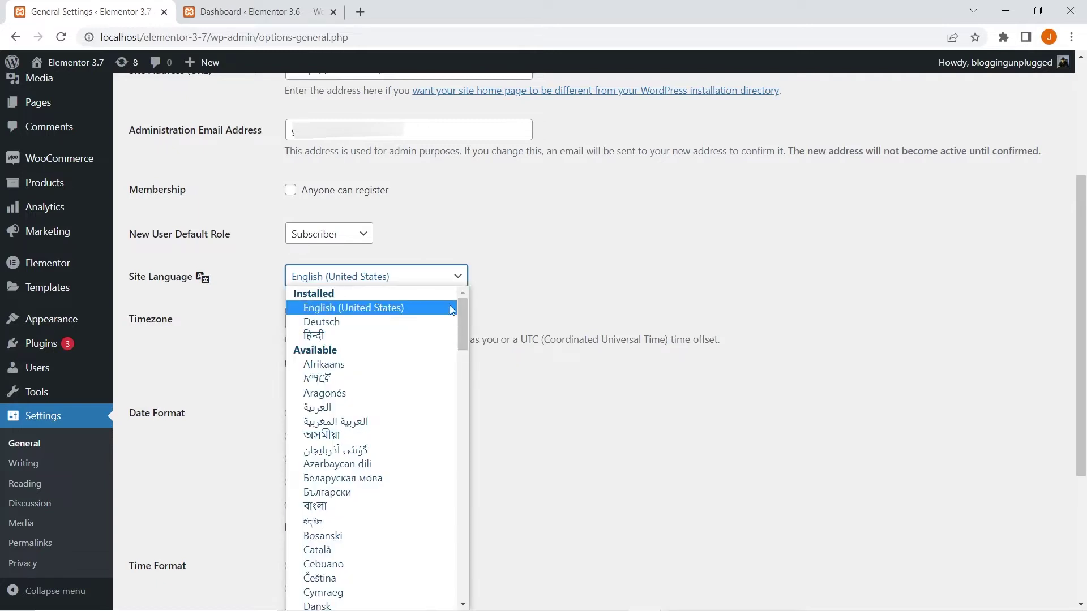
pyautogui.click(519, 286)
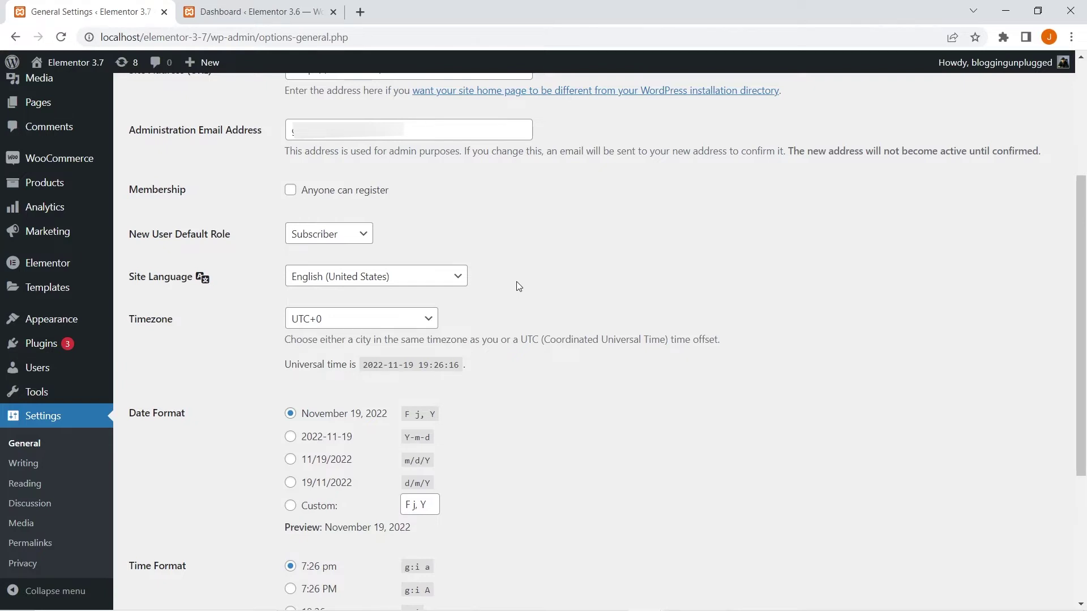
# Set the administrator's profile language to हिन्दी (Hindi) and save the updated profile
pyautogui.moveTo(32, 368)
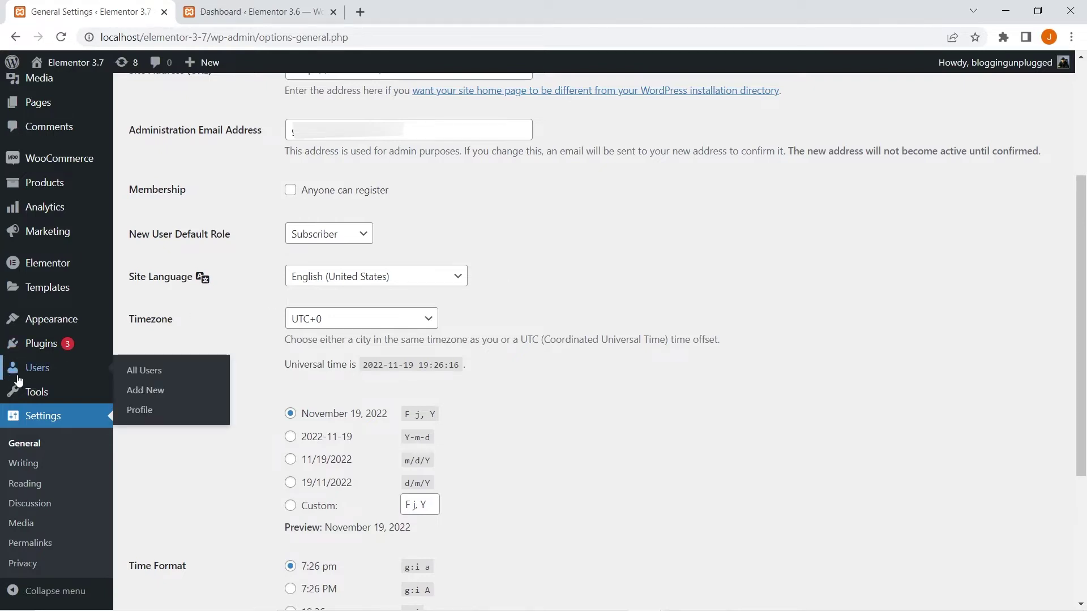
pyautogui.click(136, 377)
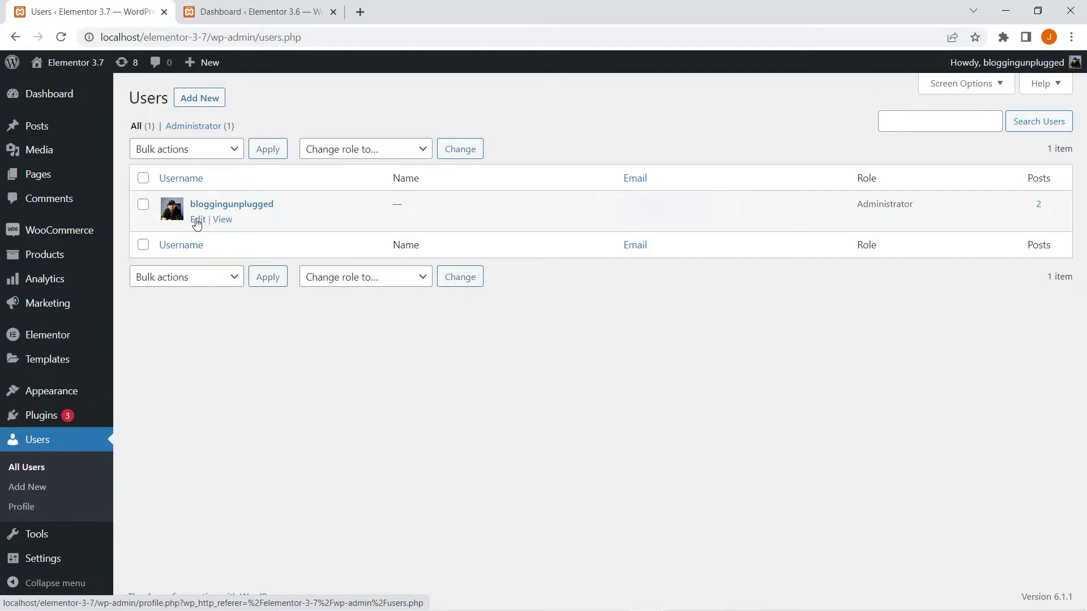
pyautogui.click(196, 222)
pyautogui.scroll(-4, 266, 390)
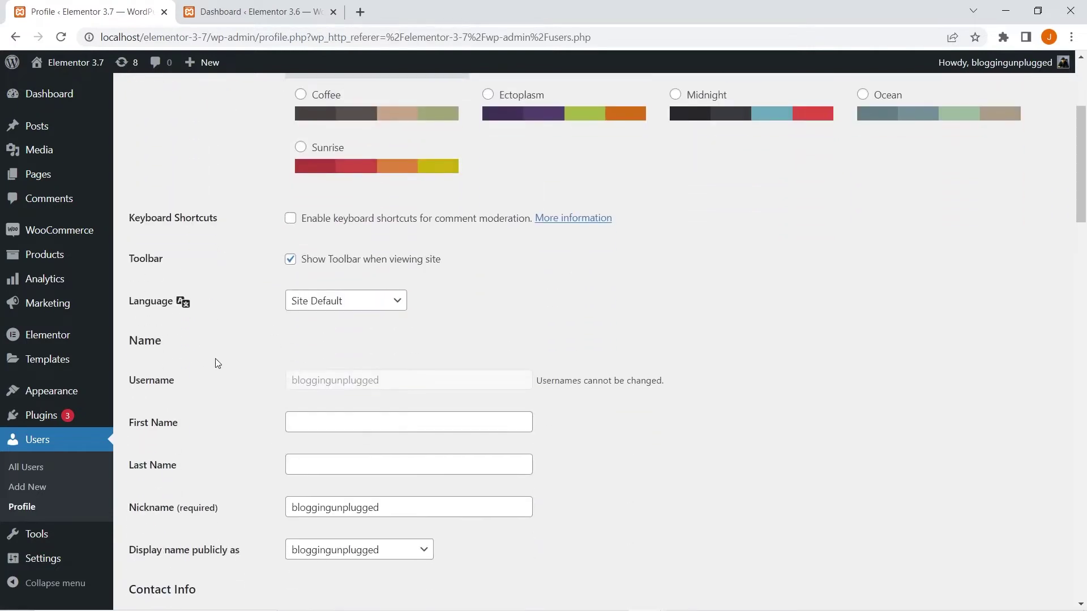
pyautogui.click(326, 305)
pyautogui.click(301, 359)
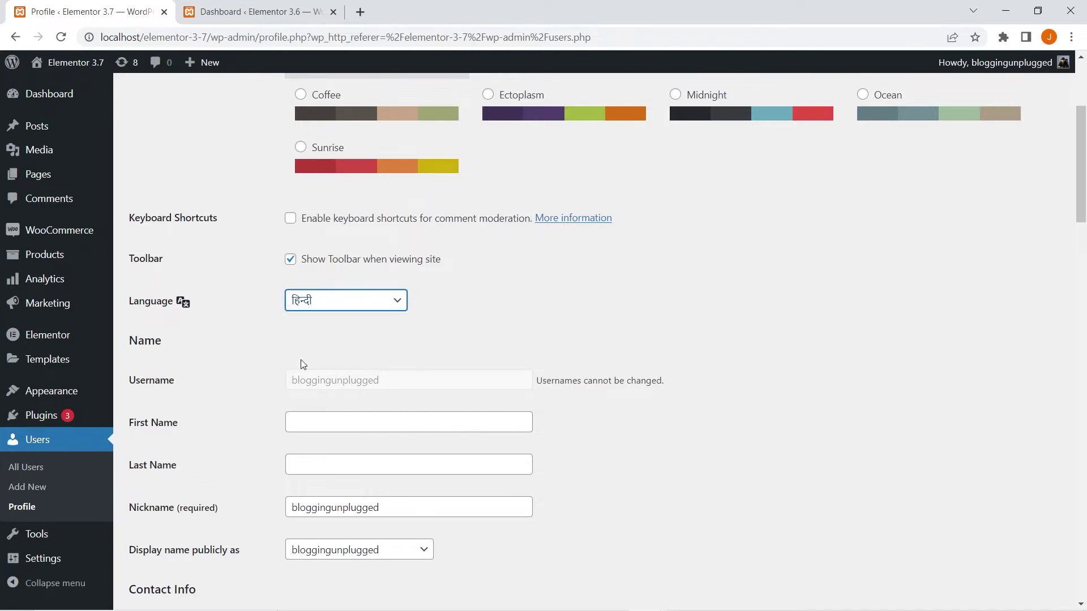
pyautogui.scroll(-20, 299, 360)
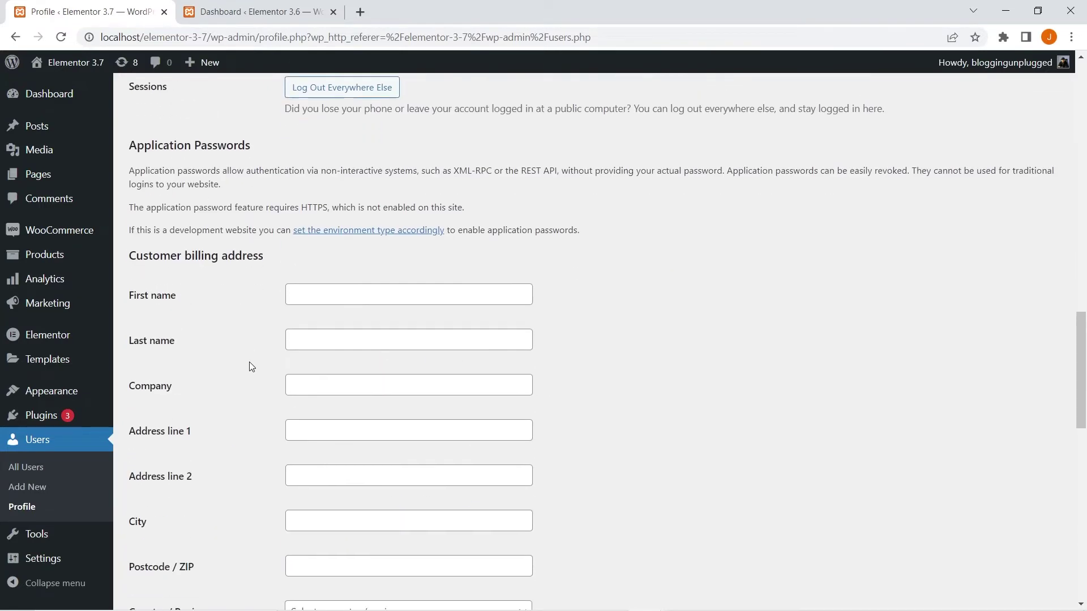
pyautogui.scroll(-7, 246, 367)
pyautogui.scroll(1, 194, 528)
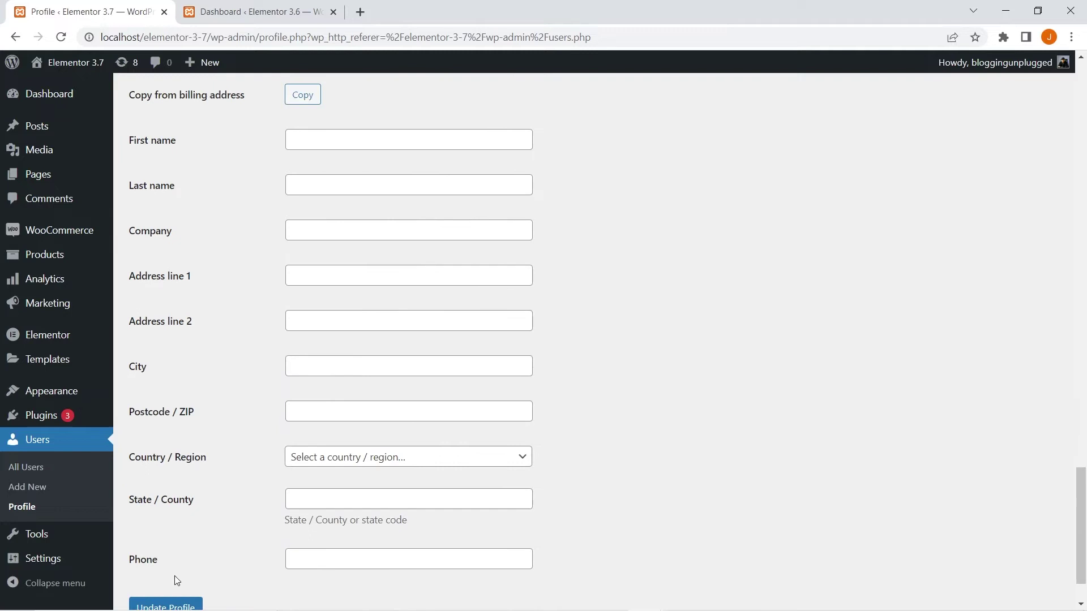
pyautogui.scroll(-1, 175, 566)
pyautogui.click(177, 540)
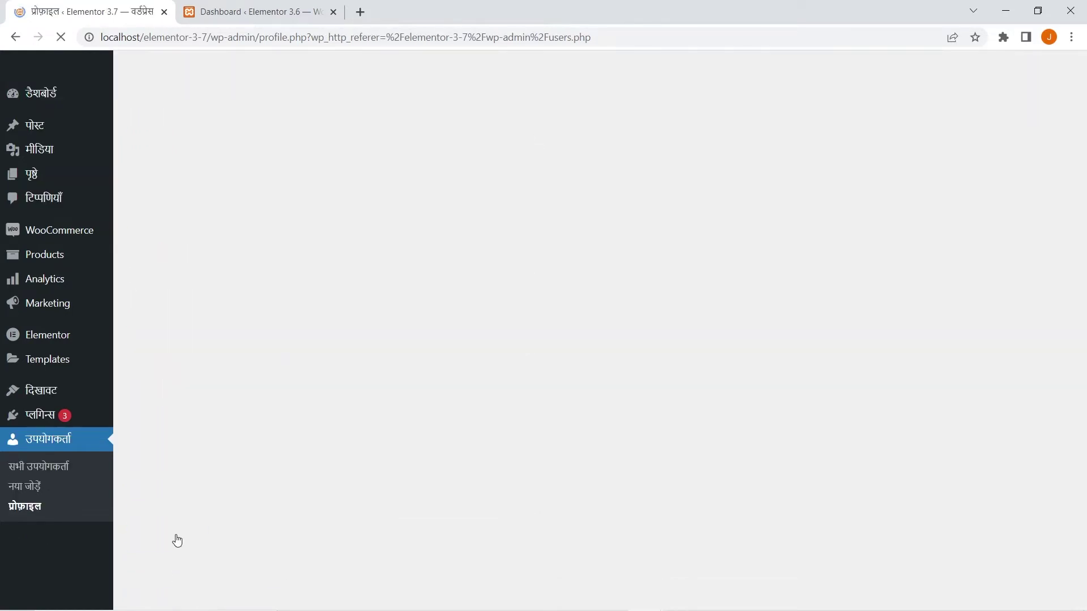
pyautogui.click(559, 190)
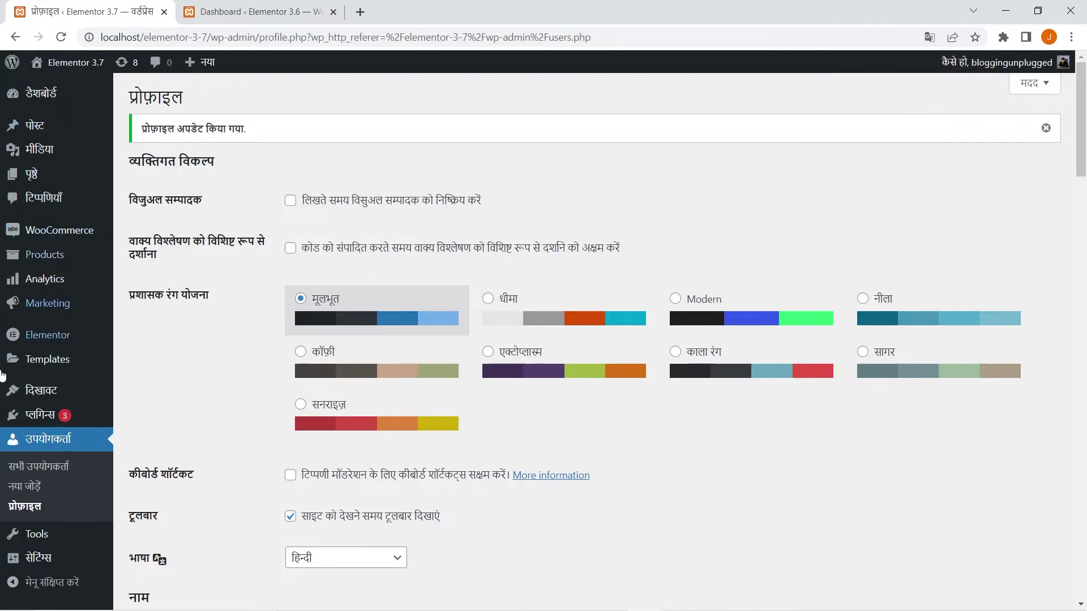
# Update all available translations from the WordPress updates page
pyautogui.moveTo(108, 141)
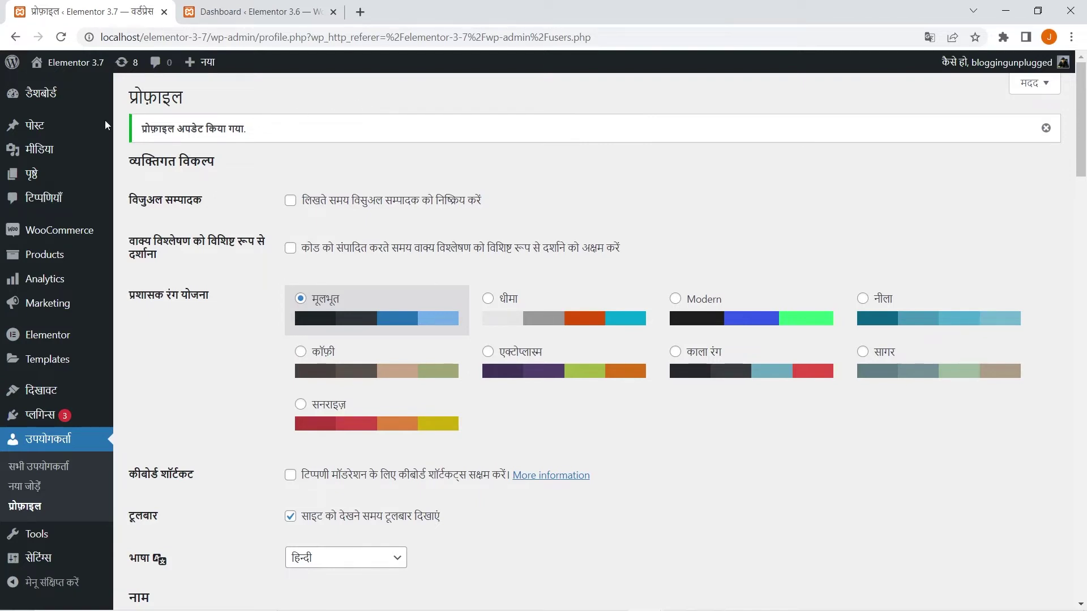
pyautogui.moveTo(56, 99)
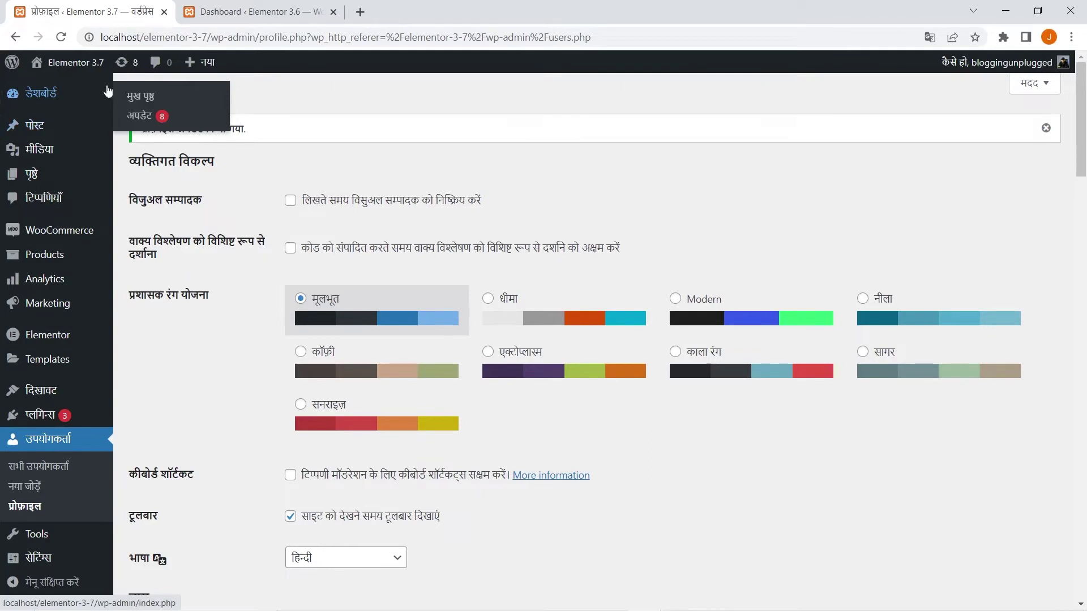
pyautogui.click(140, 124)
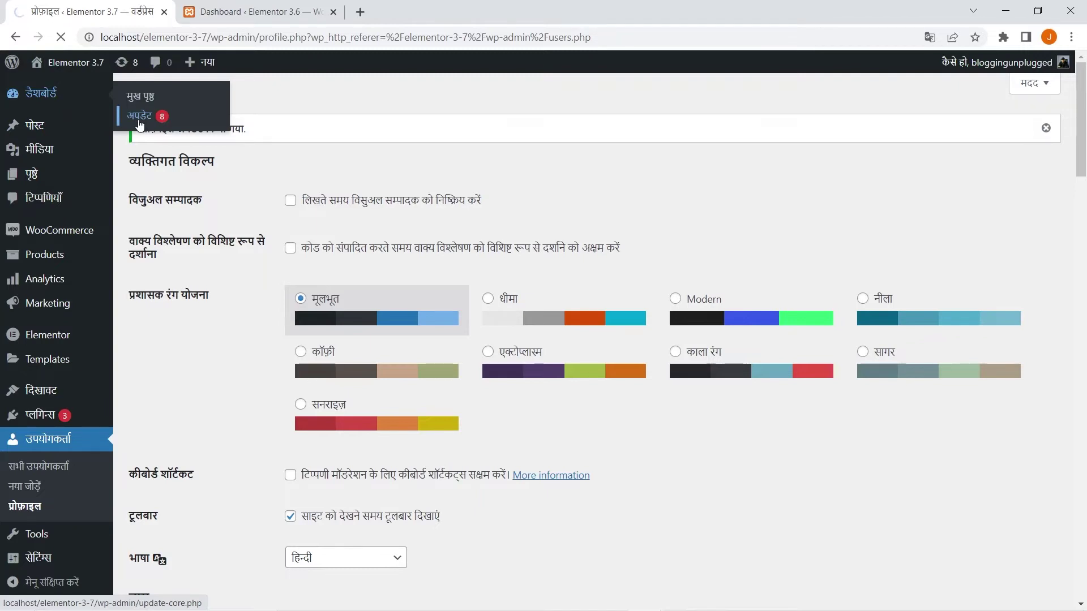
pyautogui.scroll(-12, 233, 202)
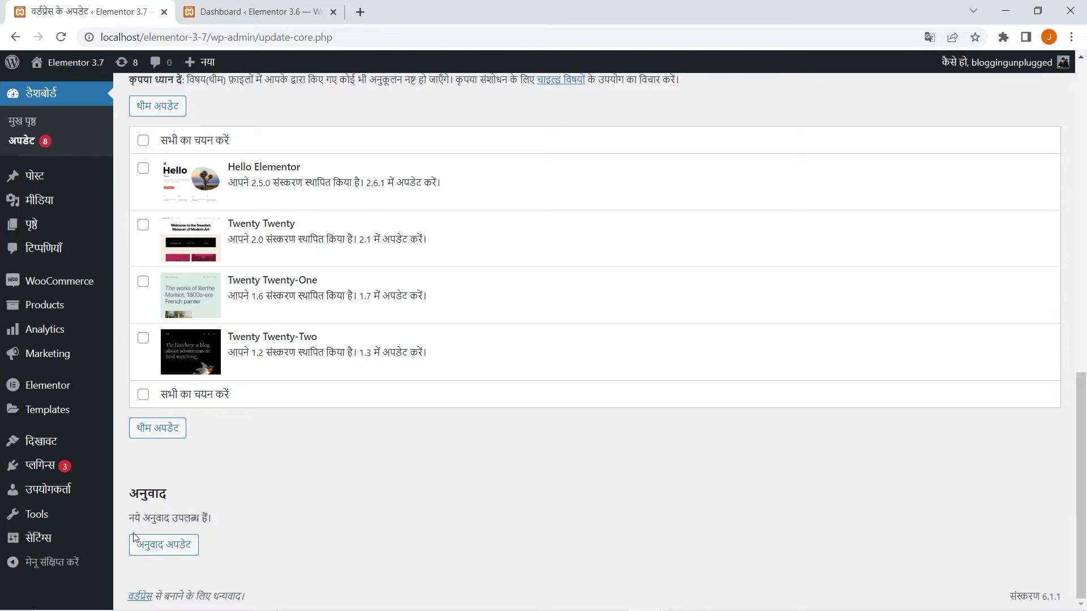
pyautogui.click(164, 552)
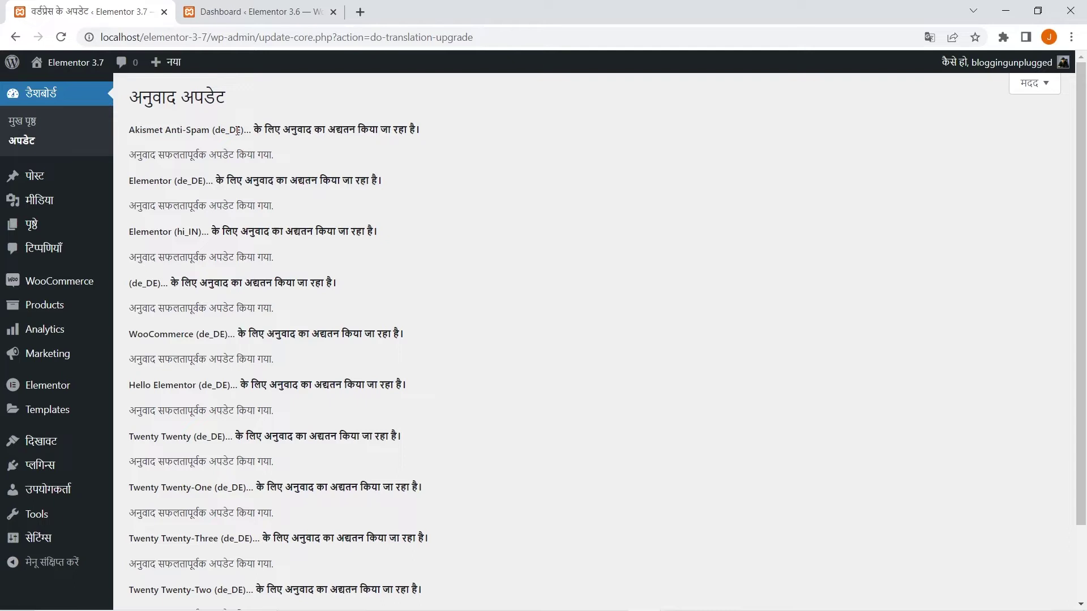
# Open the draft post Elementor #357 for editing with Elementor in a new browser tab
pyautogui.click(27, 178)
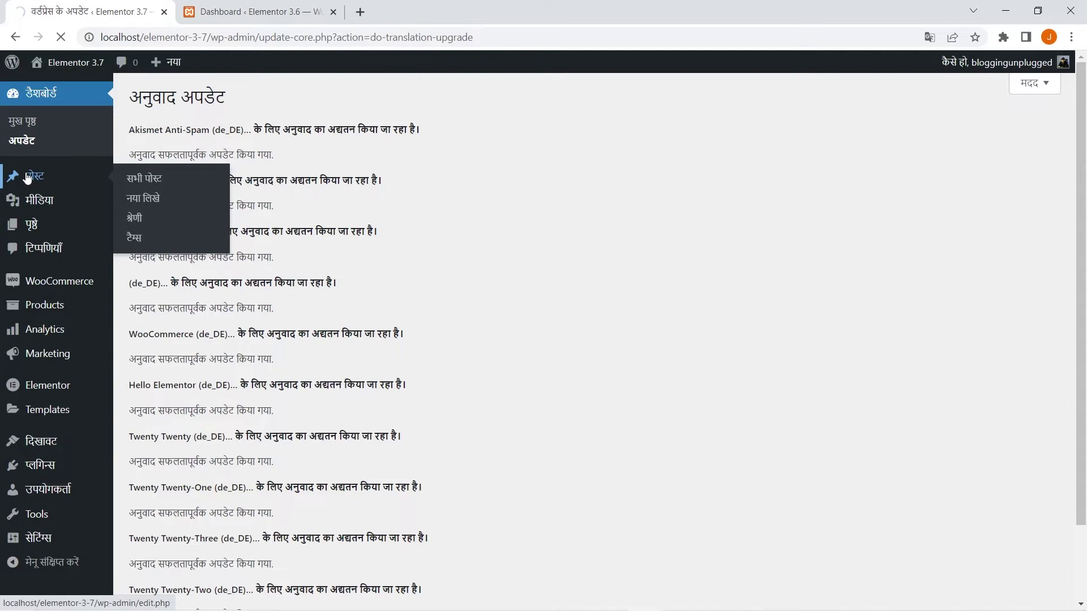
pyautogui.moveTo(343, 222)
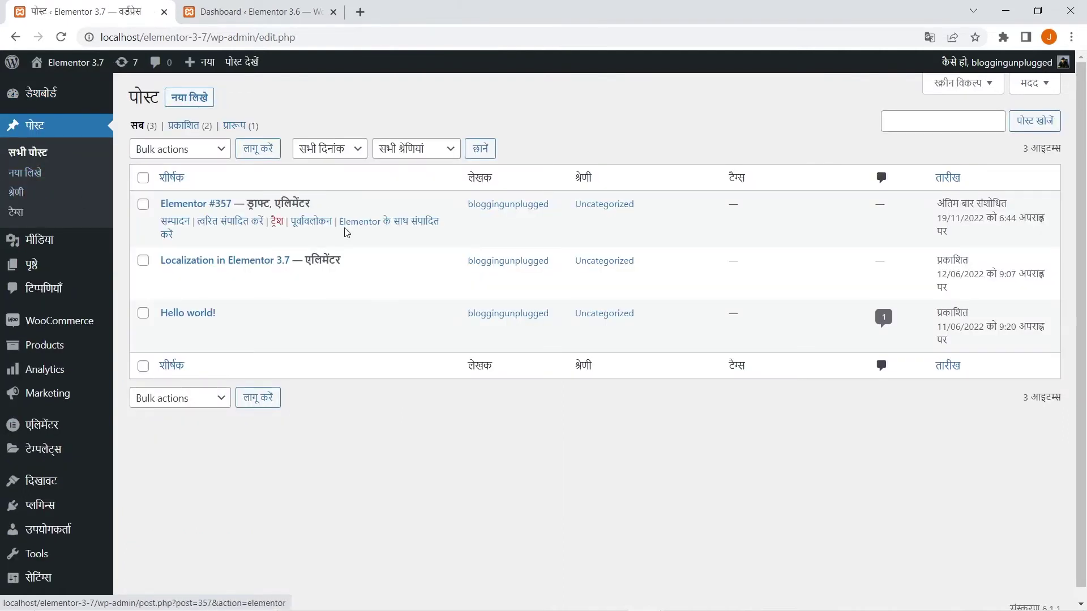
pyautogui.rightClick(383, 223)
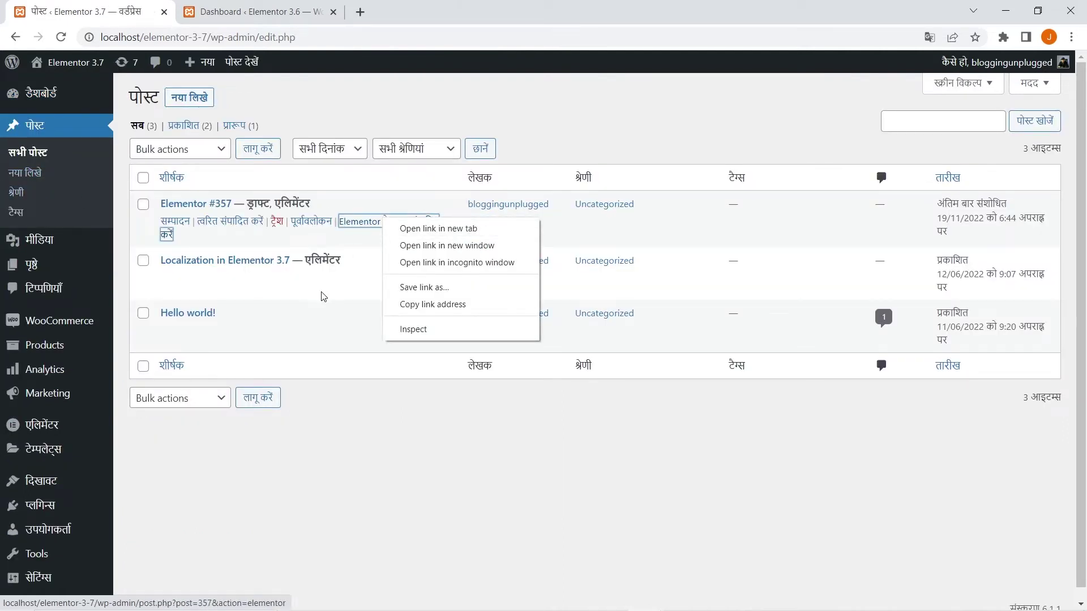
pyautogui.rightClick(351, 225)
pyautogui.click(365, 237)
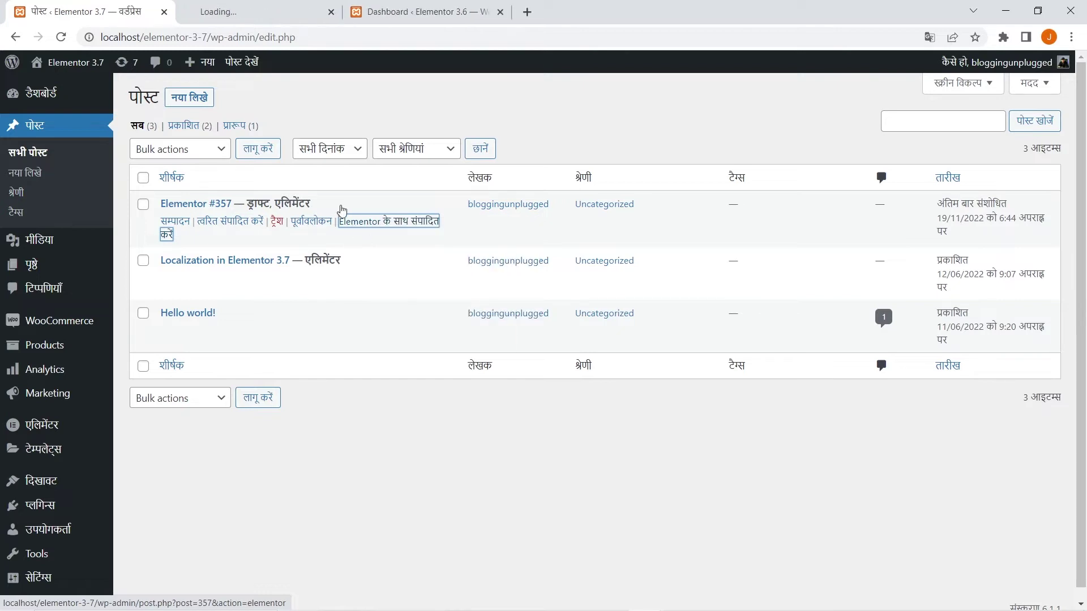
pyautogui.click(218, 7)
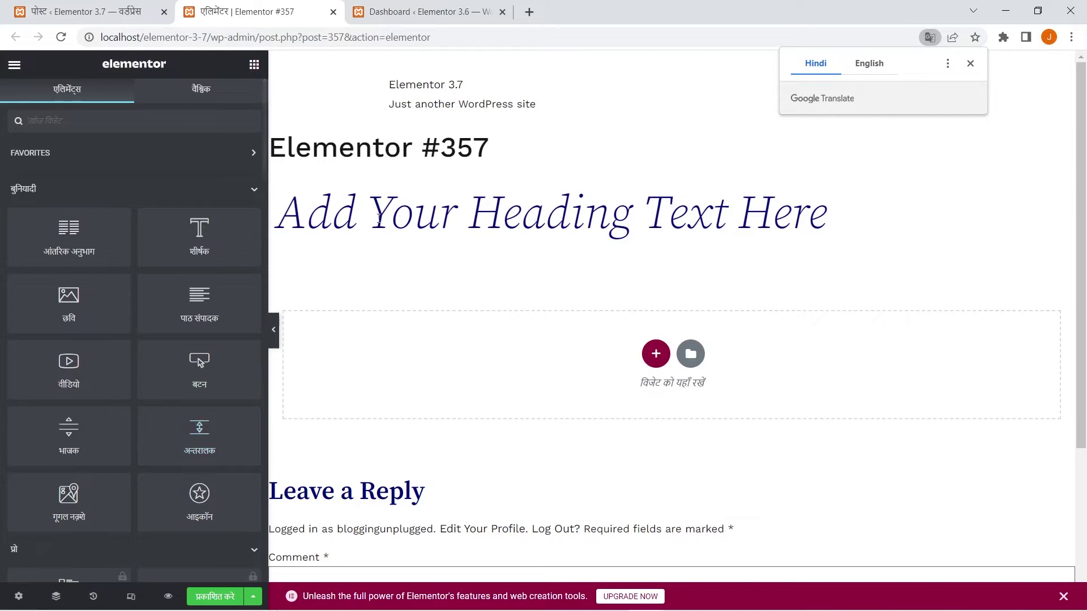
pyautogui.click(378, 211)
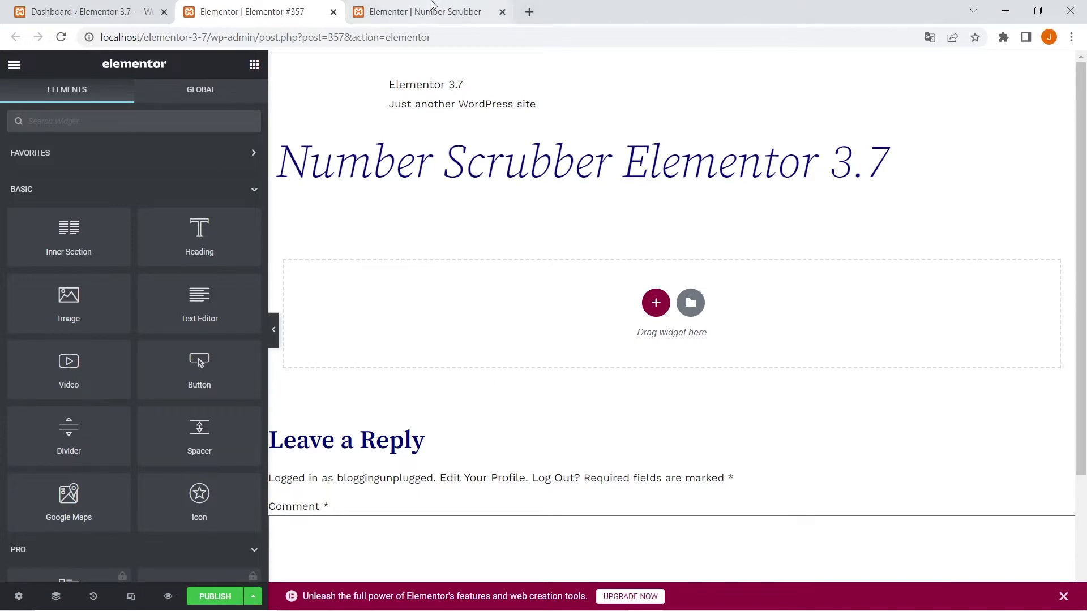
# In the Elementor 3.6 Number Scrubber post, set the heading's linked margins to 15 px on all four sides
pyautogui.click(427, 11)
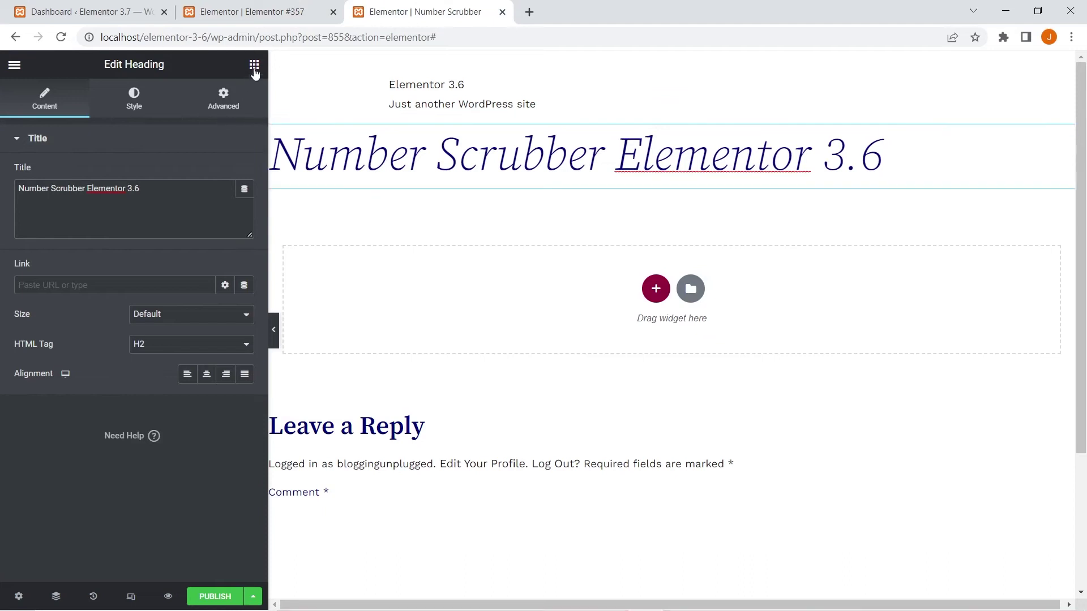
pyautogui.click(254, 65)
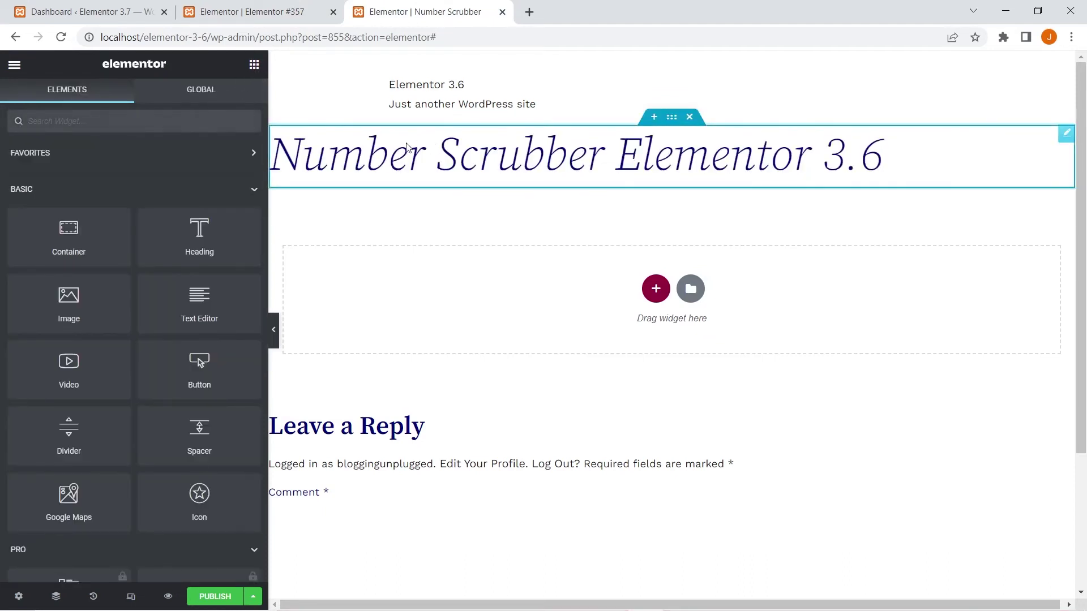
pyautogui.click(436, 173)
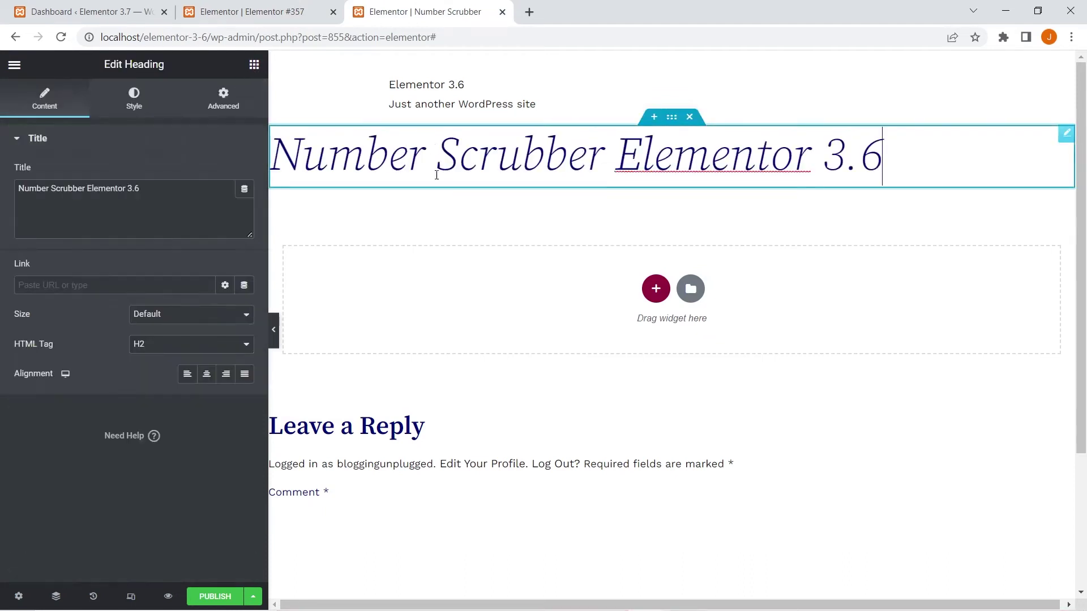
pyautogui.click(227, 113)
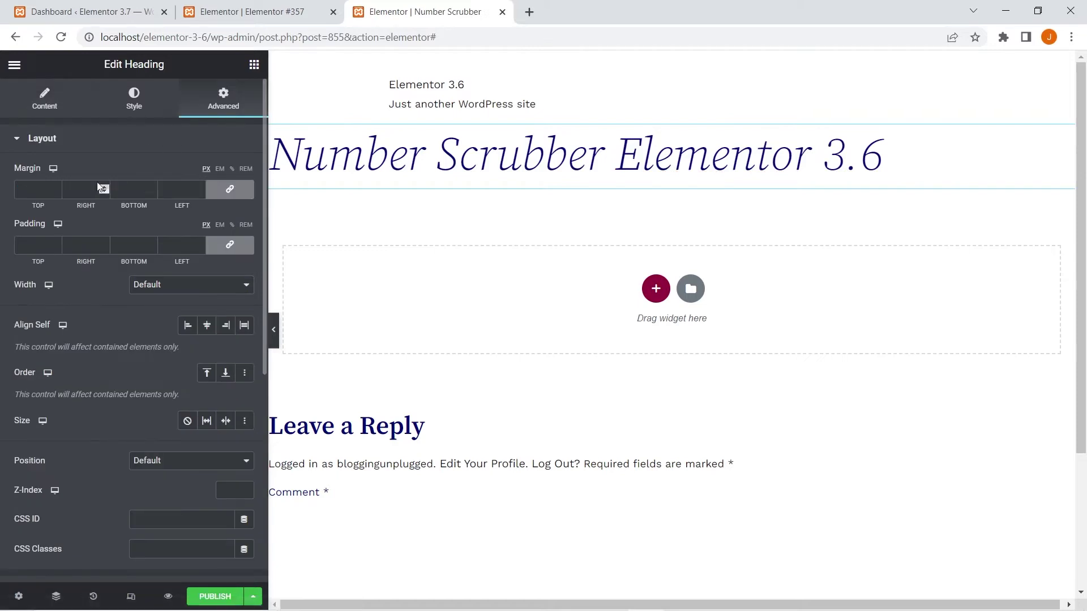
pyautogui.moveTo(56, 190); pyautogui.dragTo(49, 189)
pyautogui.doubleClick(40, 188)
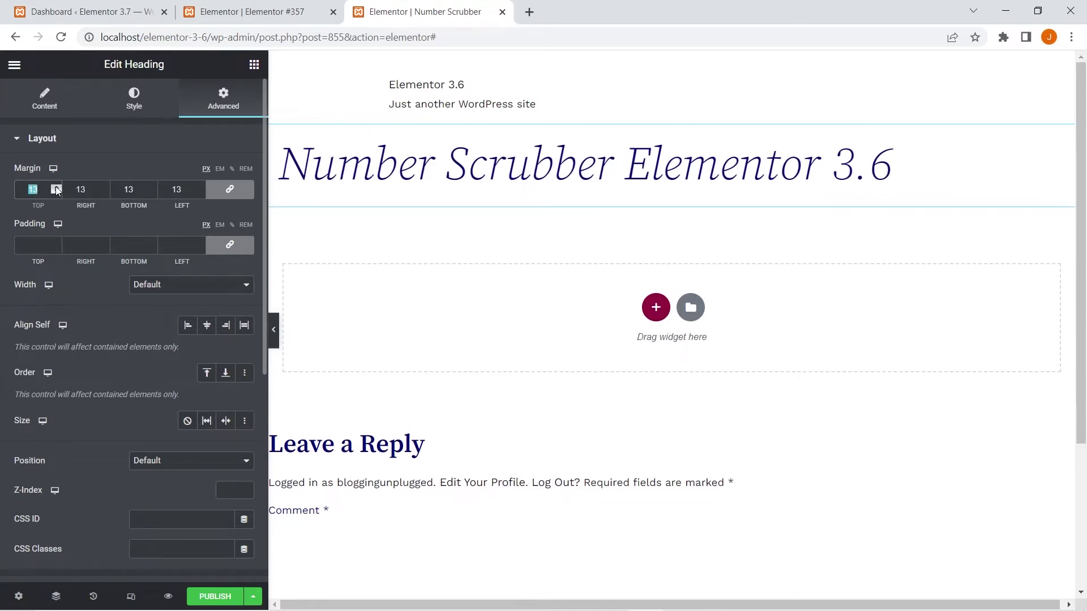
pyautogui.click(56, 187)
pyautogui.click(56, 187)
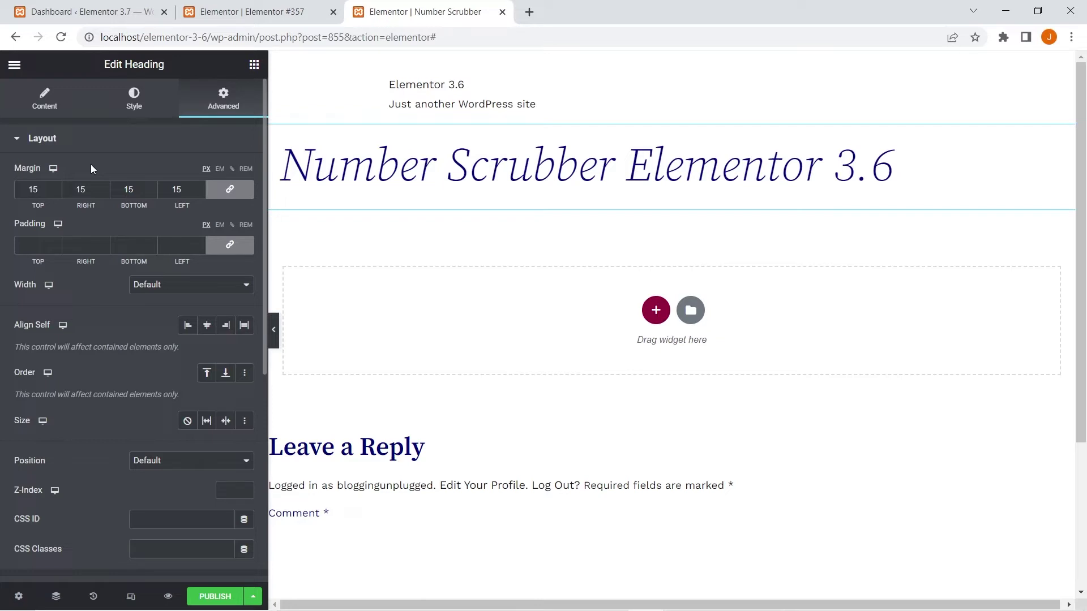
# In the Elementor 3.7 Number Scrubber post, select the heading and open its Advanced layout settings
pyautogui.click(208, 5)
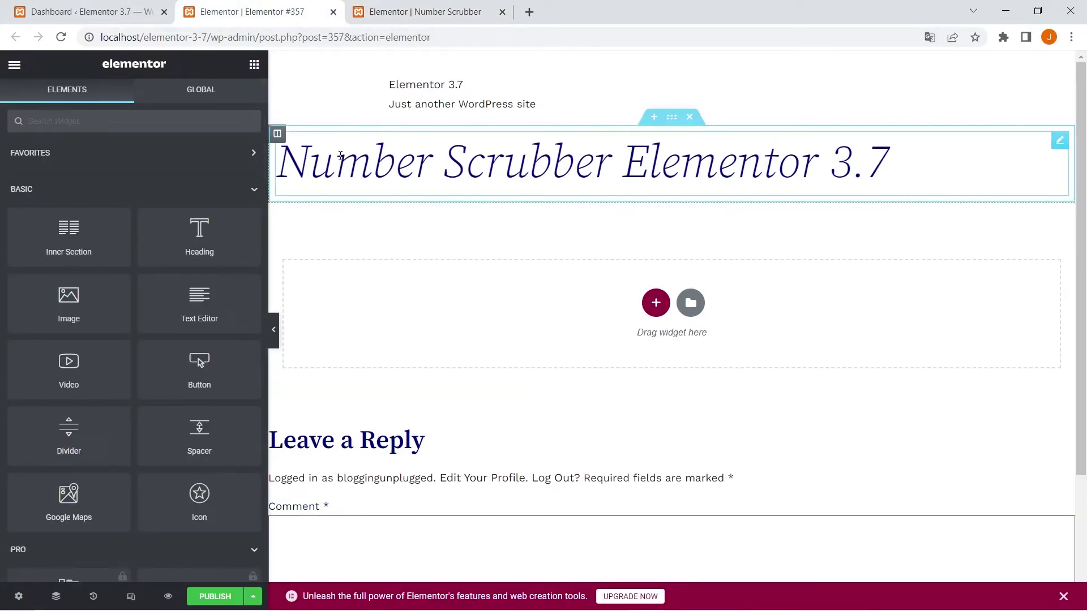
pyautogui.click(340, 156)
pyautogui.click(224, 106)
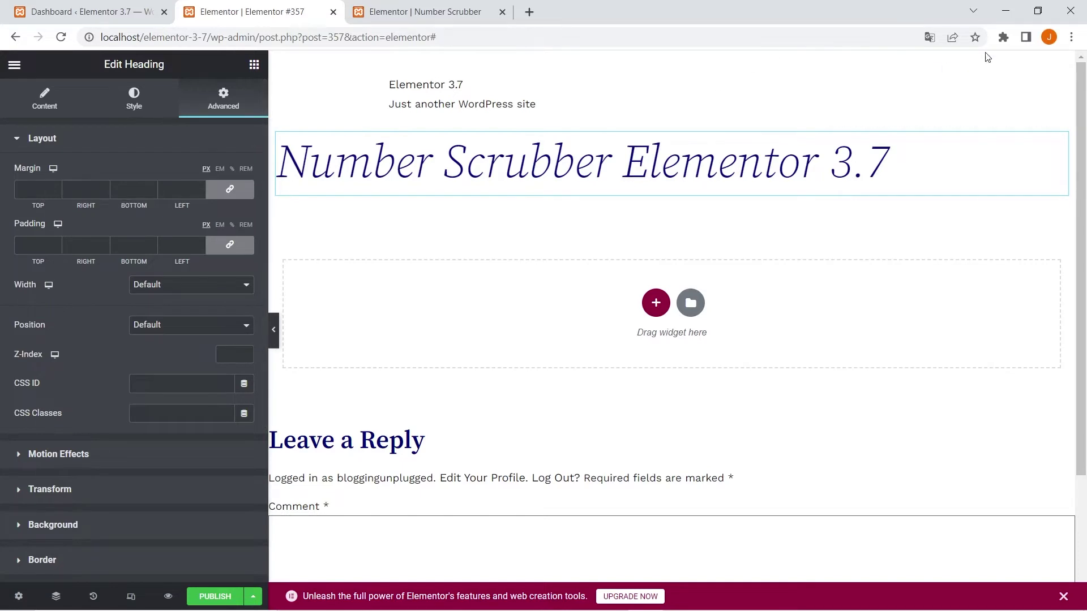
# Enlarge the browser page of the Elementor 3.7 editor to 175% zoom
pyautogui.click(1072, 36)
pyautogui.click(1028, 169)
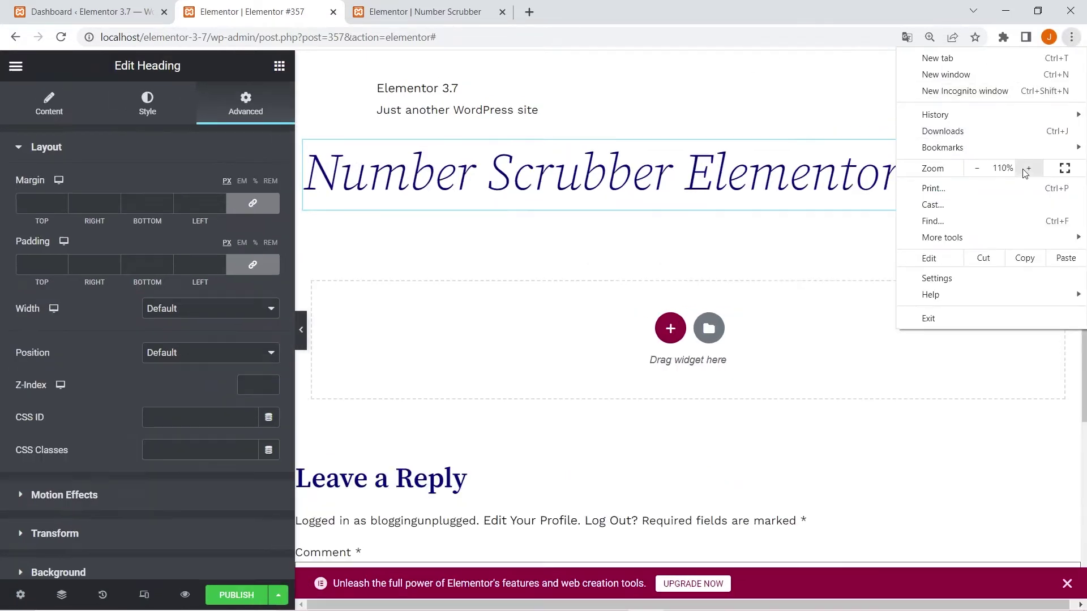
pyautogui.click(1027, 169)
pyautogui.click(1025, 170)
pyautogui.click(1026, 170)
pyautogui.click(1026, 170)
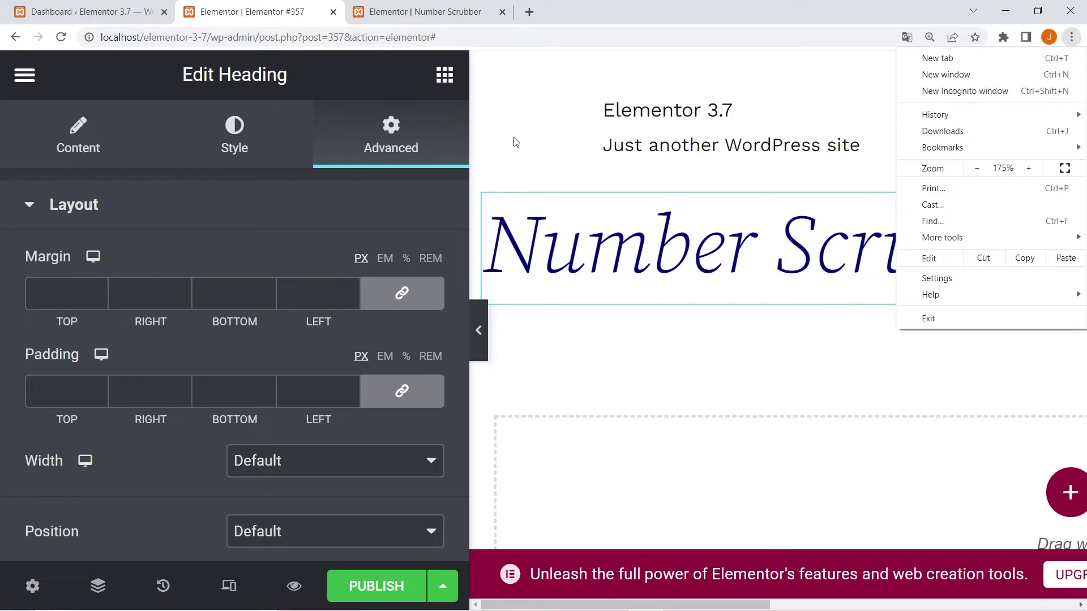
pyautogui.click(539, 163)
pyautogui.click(510, 243)
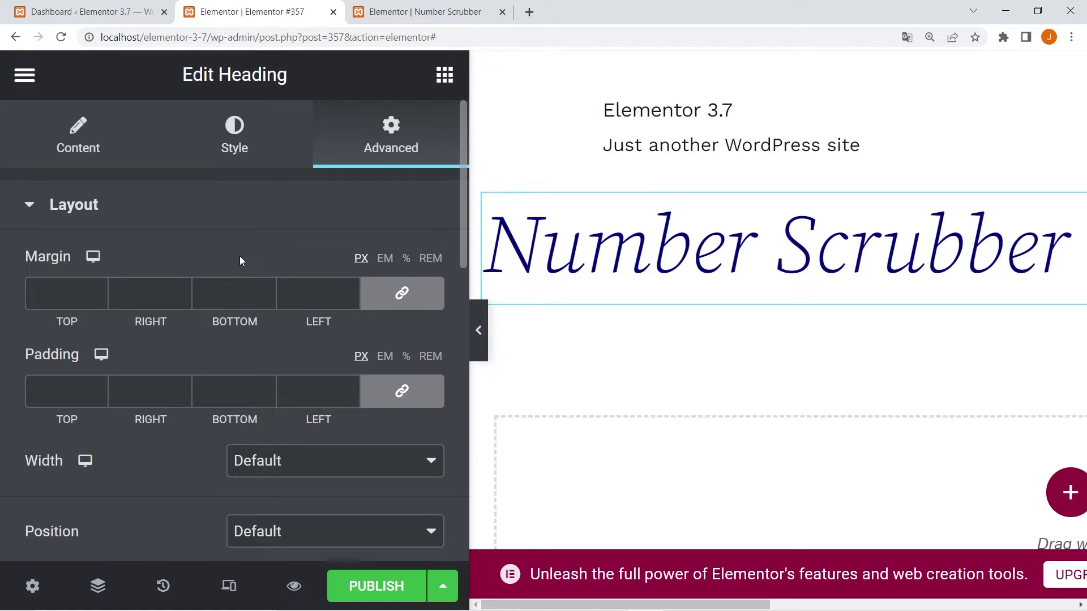
# Set the heading's linked margins to 40 px on all four sides with the number scrubber
pyautogui.click(219, 291)
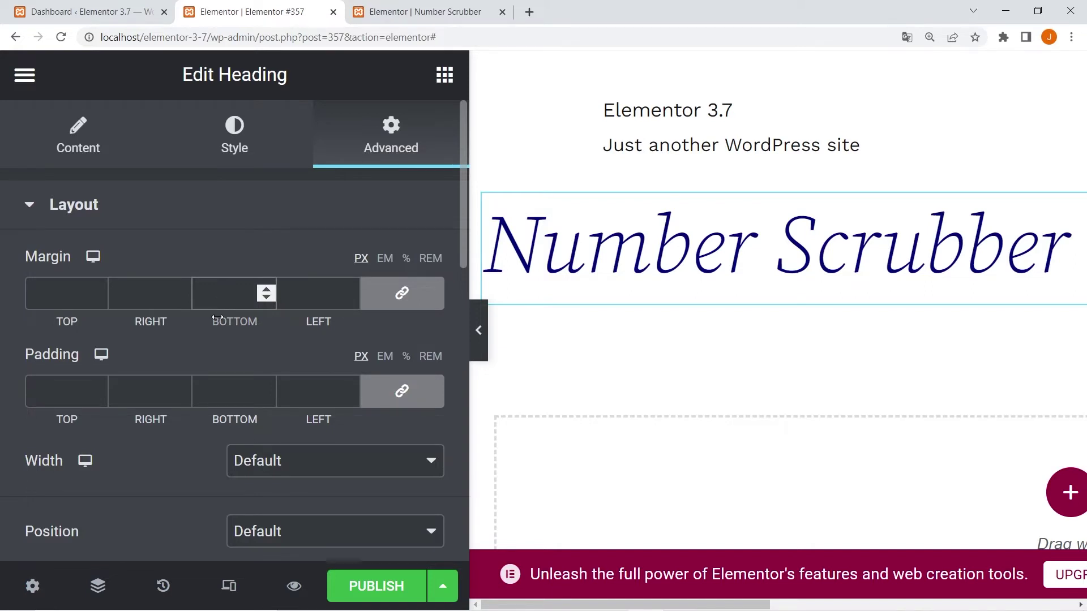
pyautogui.moveTo(209, 315); pyautogui.dragTo(233, 322)
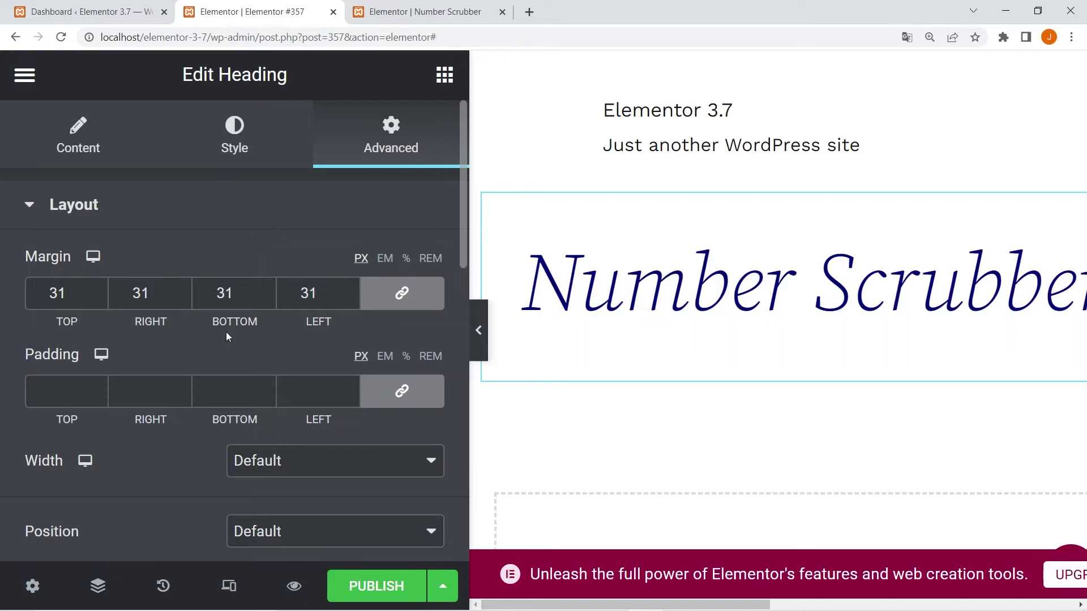
pyautogui.click(268, 290)
pyautogui.click(266, 297)
pyautogui.click(266, 297)
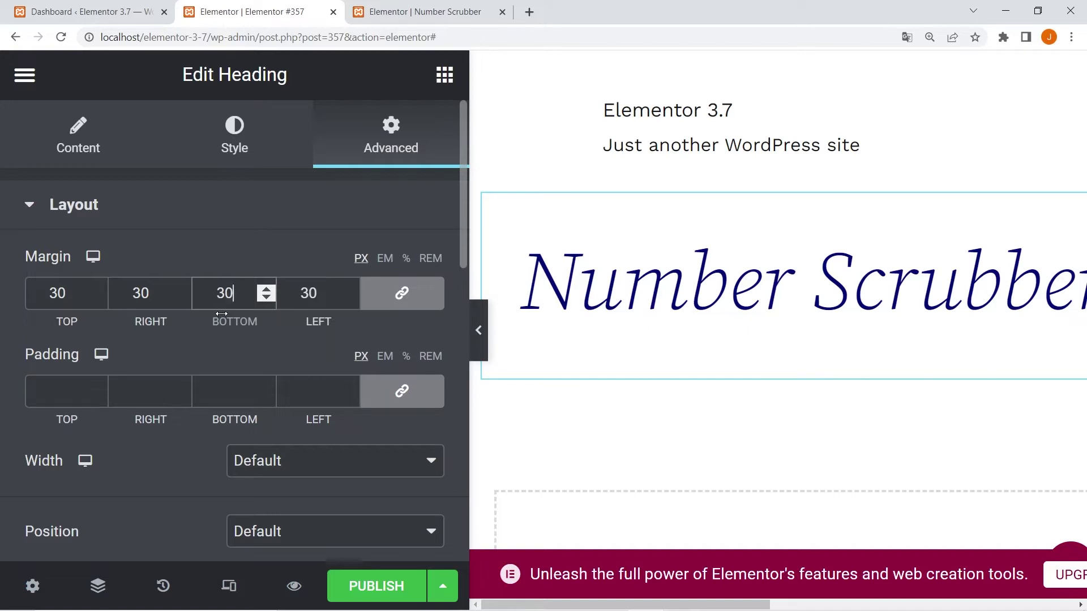
pyautogui.moveTo(221, 314); pyautogui.dragTo(222, 313)
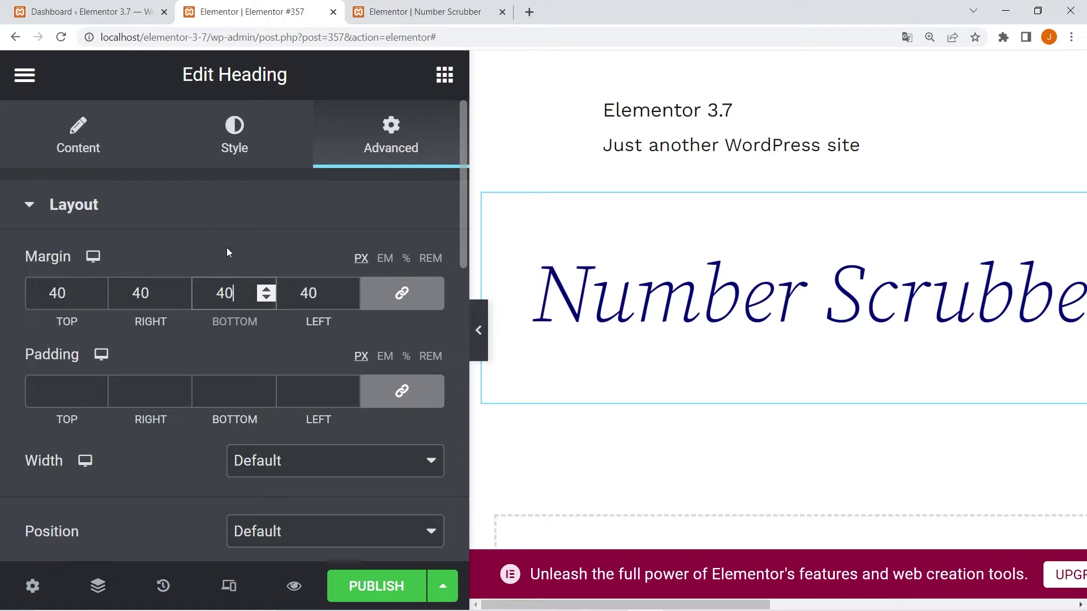
# Scrub the heading's bottom margin once more to change all four linked margins together
pyautogui.press('alt')
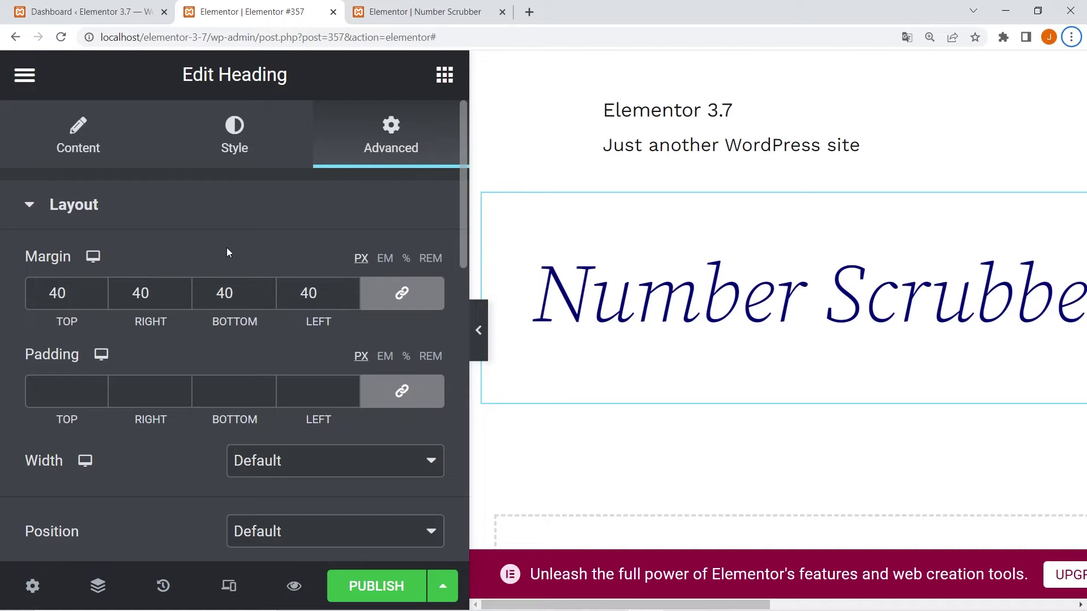
pyautogui.click(231, 316)
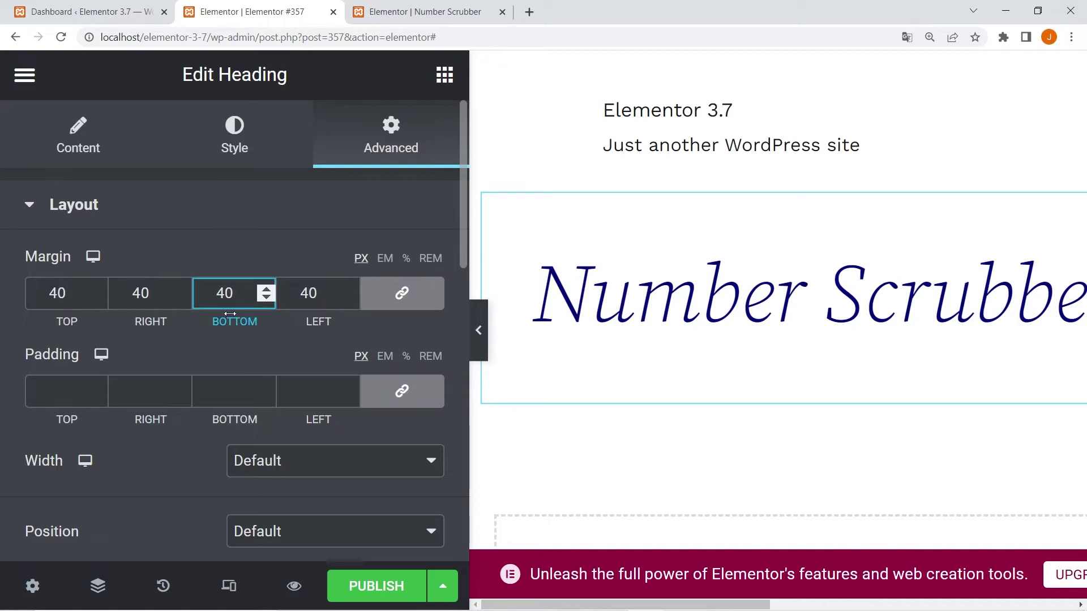
pyautogui.moveTo(231, 314)
pyautogui.mouseDown()
pyautogui.moveTo(244, 314)
pyautogui.moveTo(214, 315)
pyautogui.moveTo(237, 316)
pyautogui.mouseUp()
pyautogui.click(252, 259)
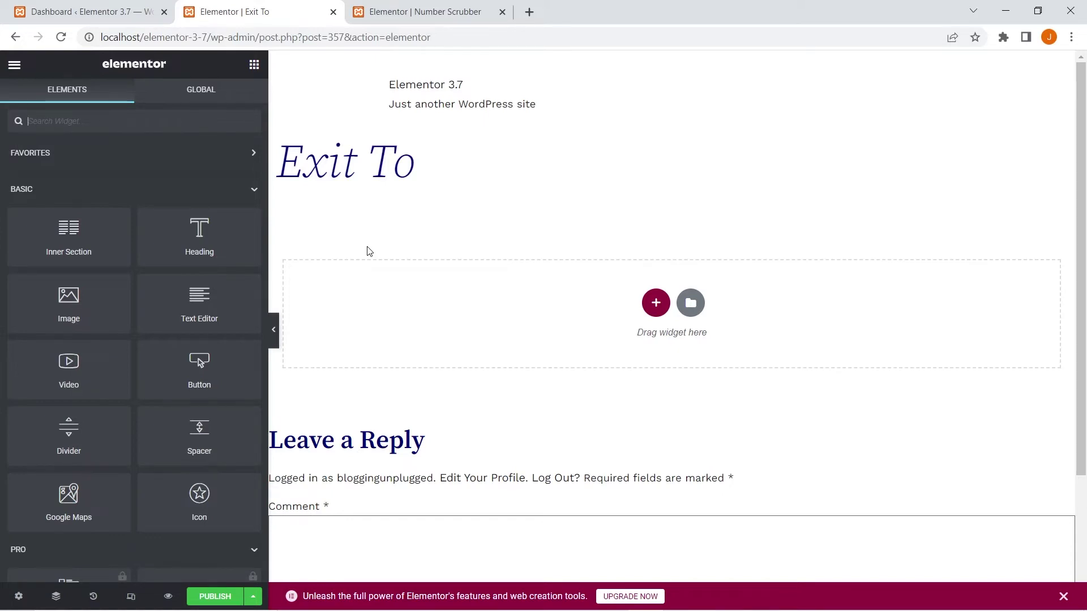
# In the Elementor 3.6 editor, open the Exit to Dashboard destination in a new browser tab, view it, and close that tab
pyautogui.click(417, 11)
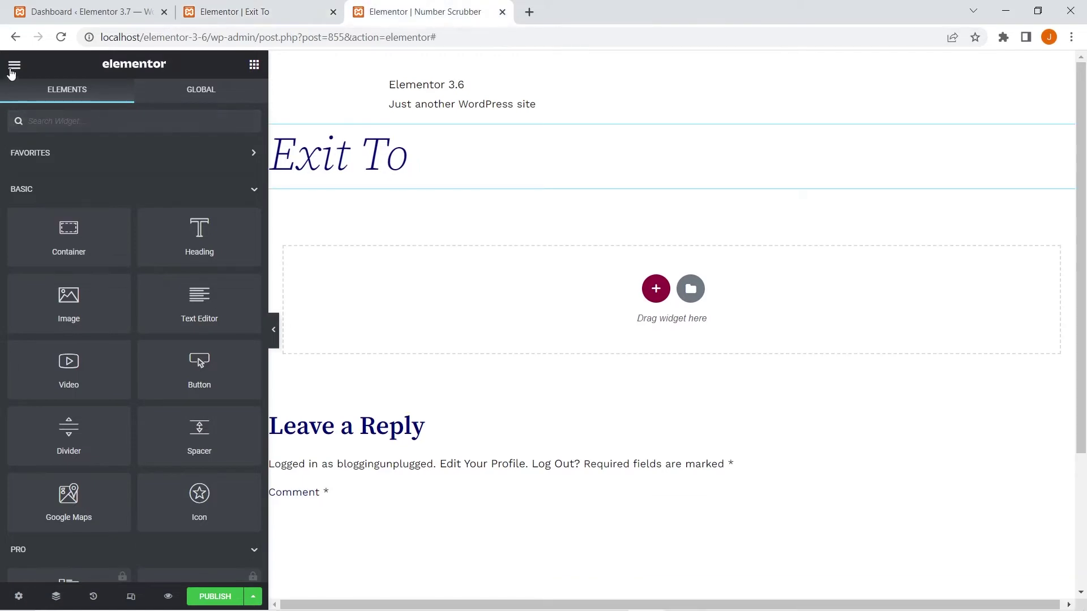
pyautogui.click(11, 69)
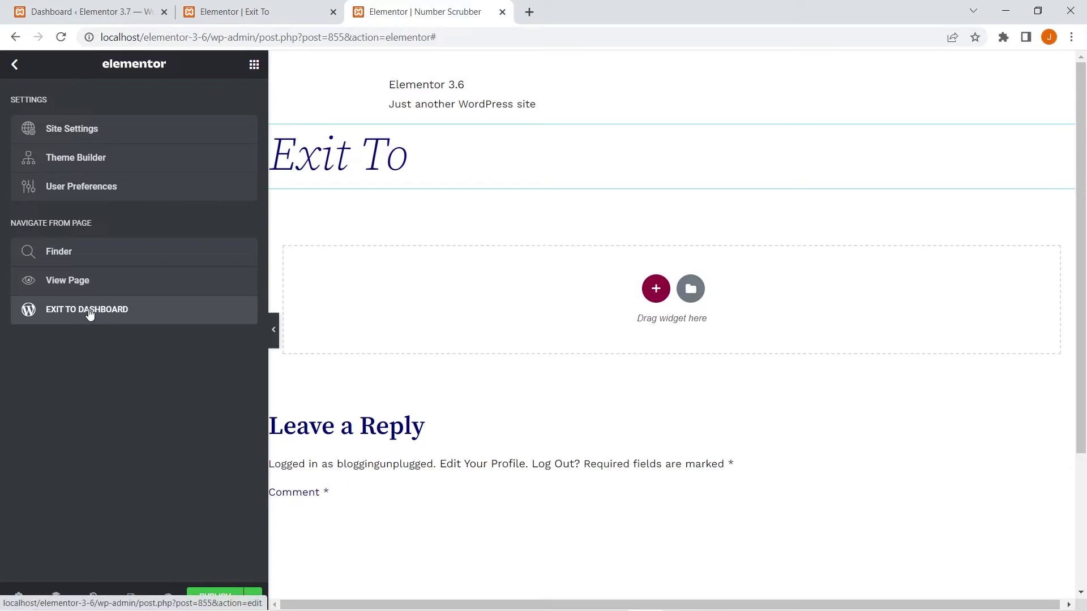
pyautogui.rightClick(89, 315)
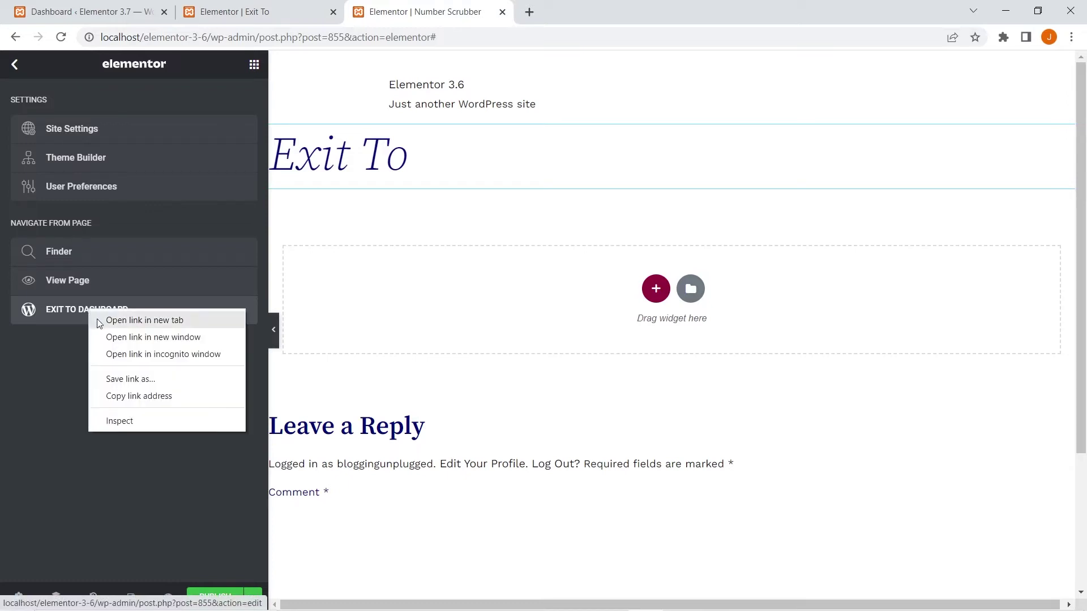
pyautogui.click(144, 320)
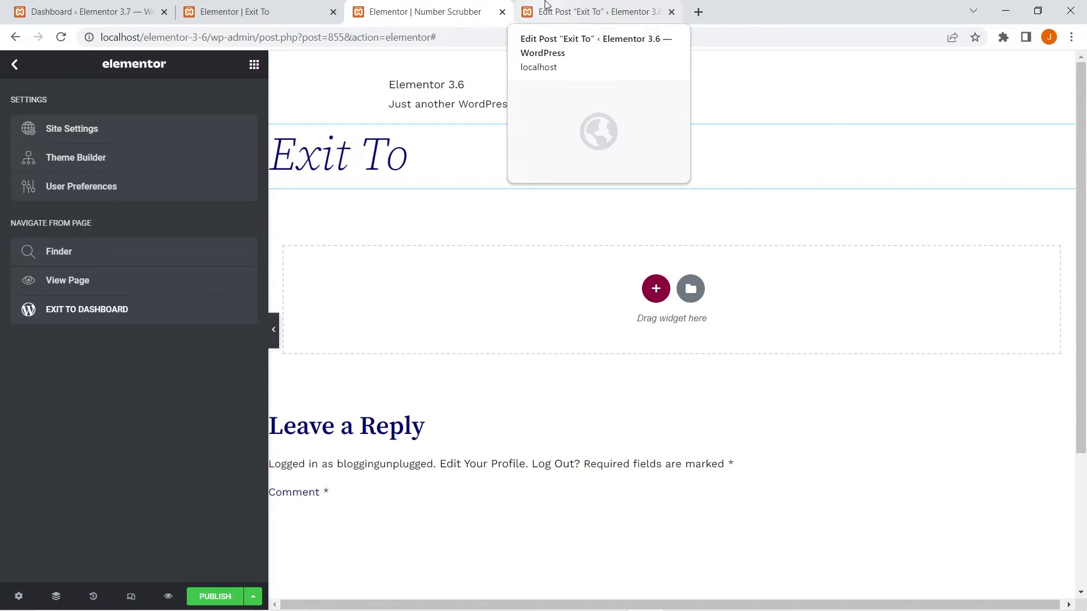
pyautogui.click(547, 5)
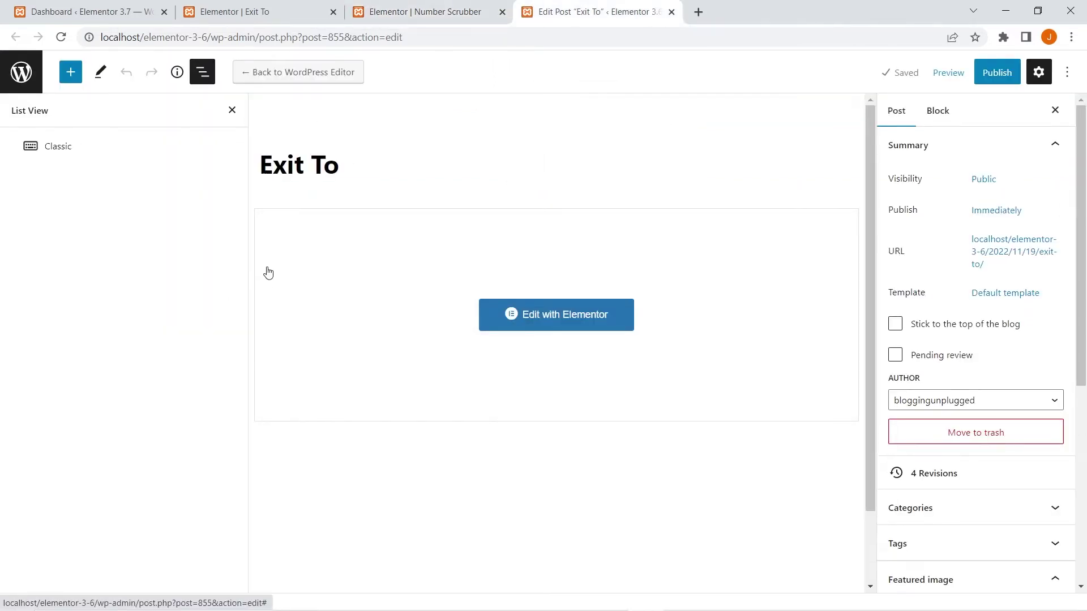
pyautogui.click(670, 11)
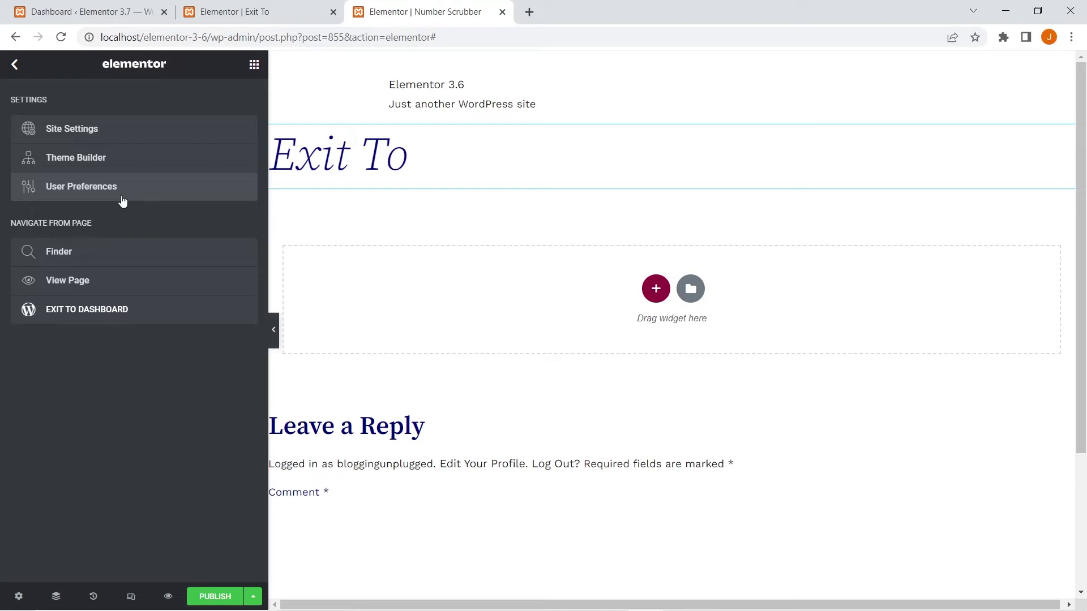
# Examine the Exit entry in the Elementor 3.7 editor's main menu and compare it with Exit to Dashboard in 3.6
pyautogui.click(247, 11)
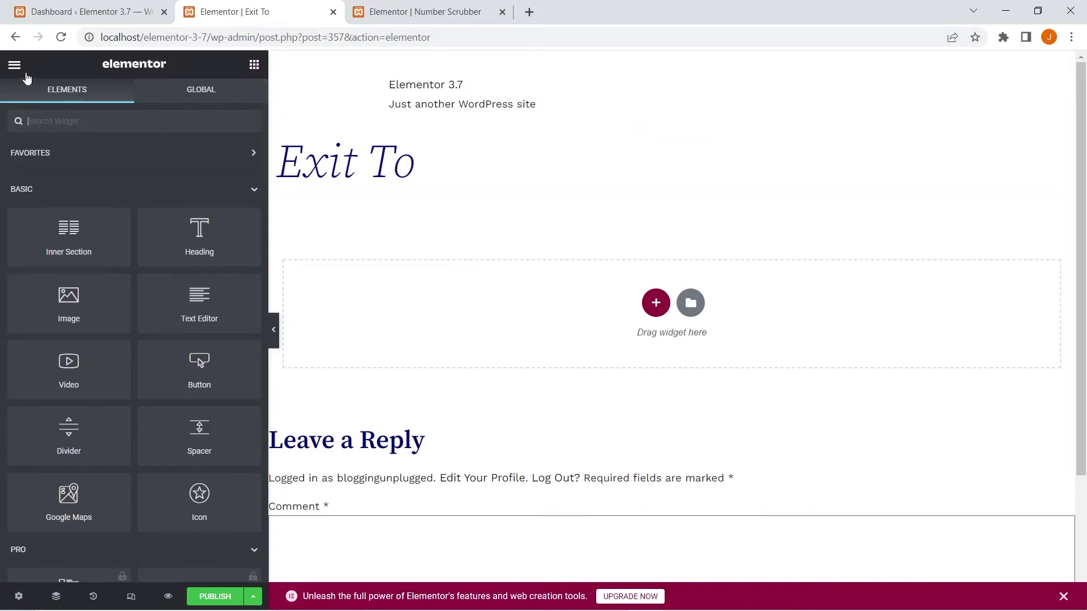
pyautogui.click(16, 67)
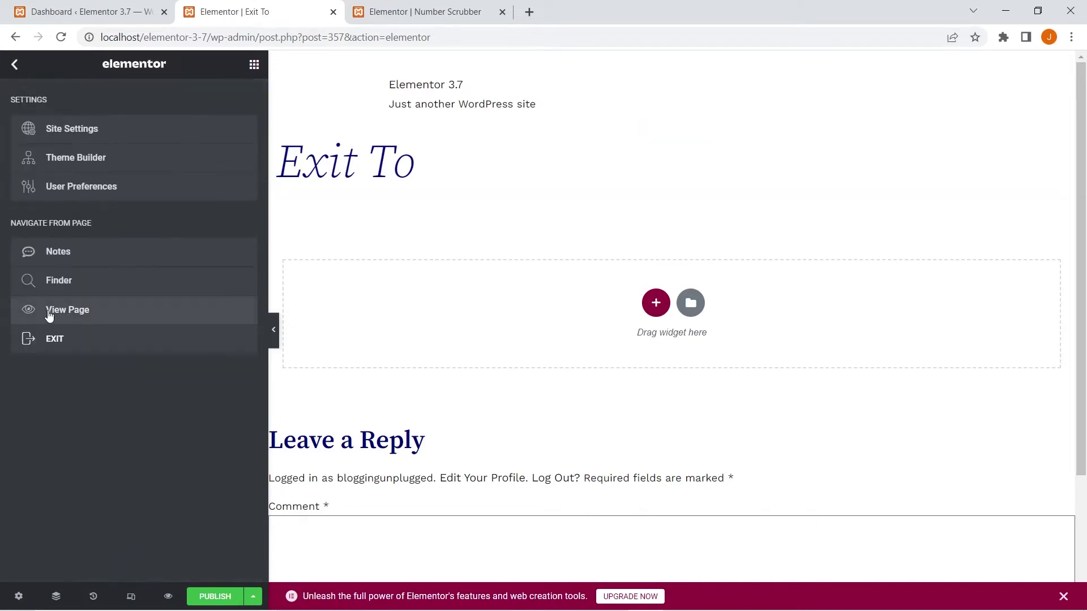
pyautogui.click(14, 65)
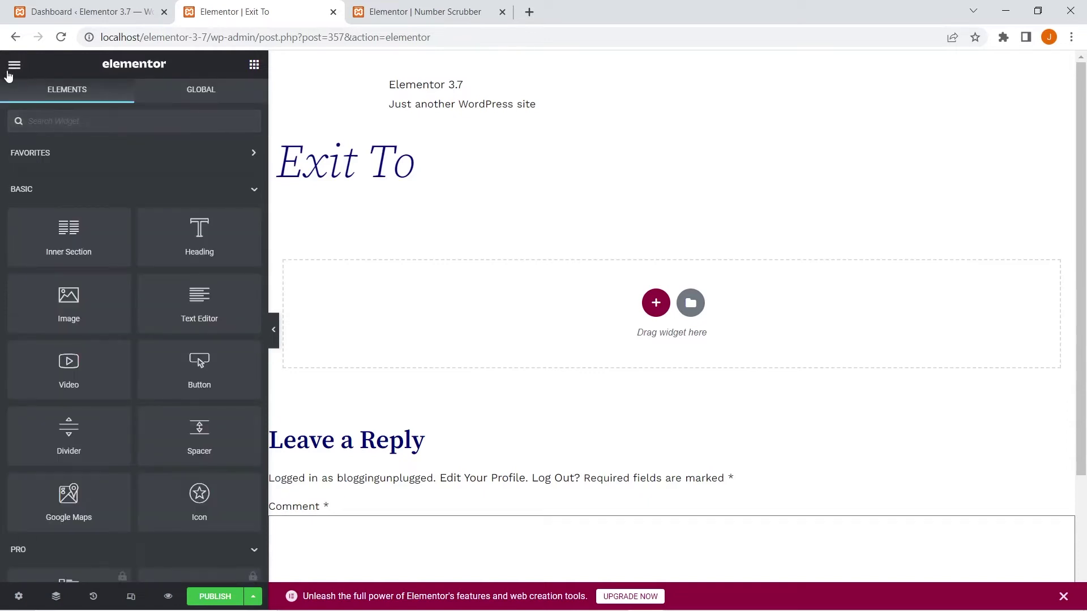
pyautogui.click(16, 66)
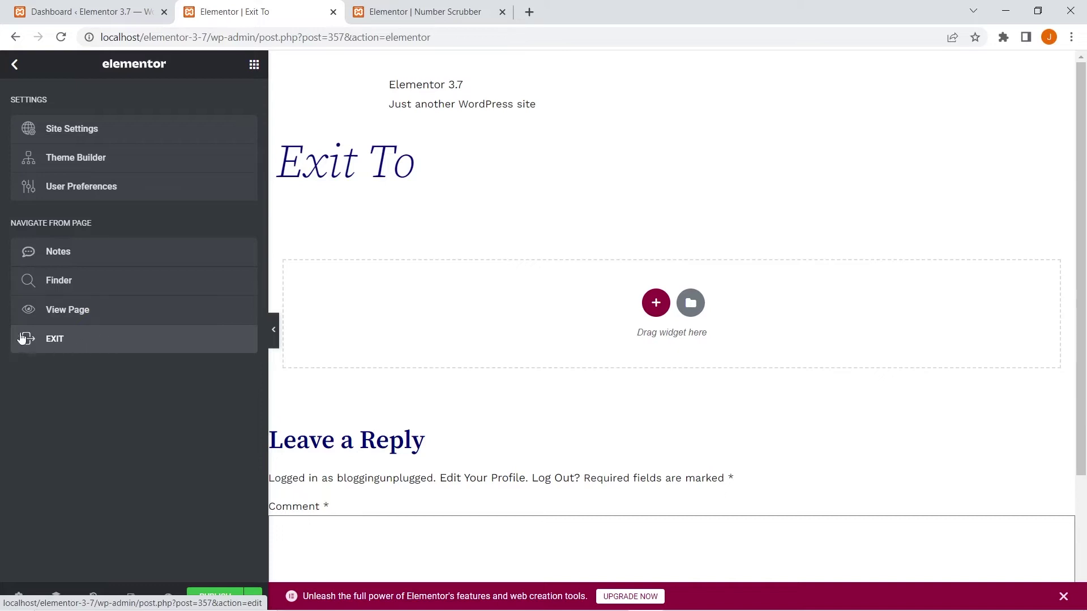
pyautogui.hotkey('ctrl', 'Tab')
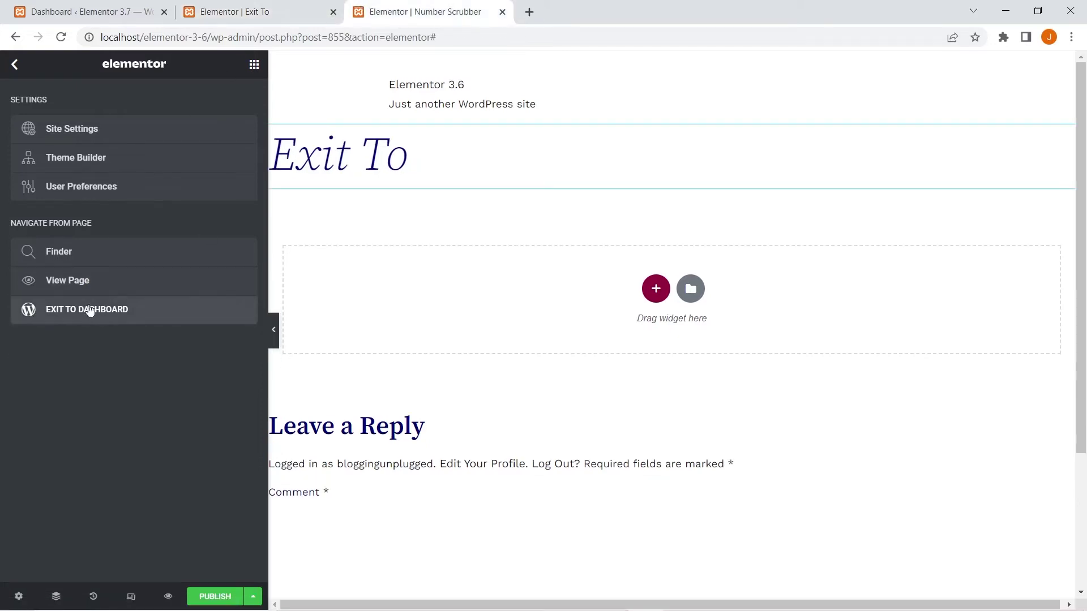
pyautogui.hotkey('ctrl', 'shift', 'Tab')
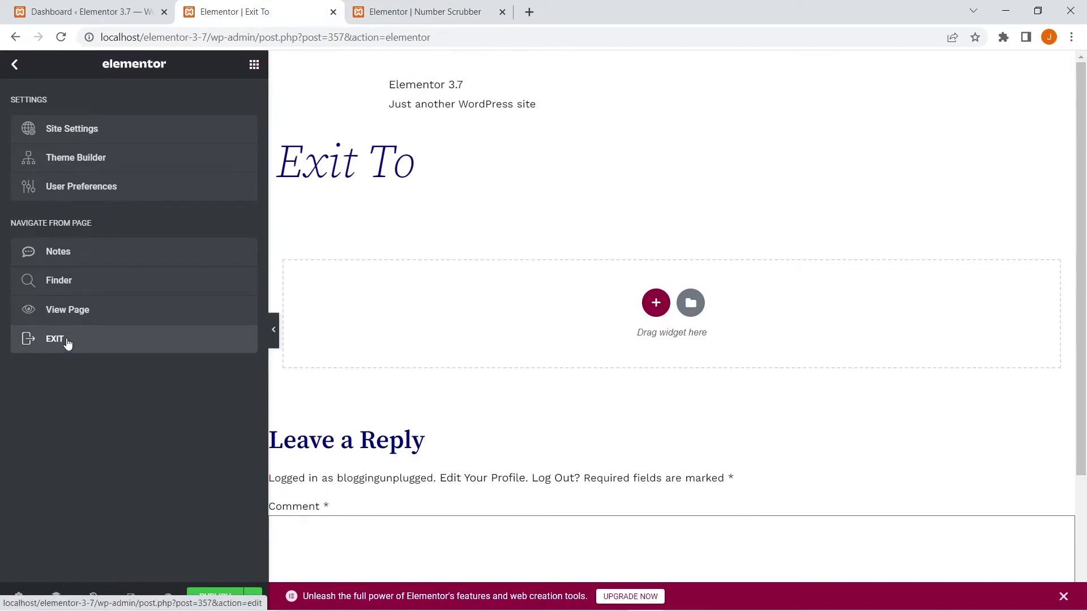
# Compare the User Preferences of Elementor 3.7 and 3.6, looking for the Exit to setting
pyautogui.click(103, 188)
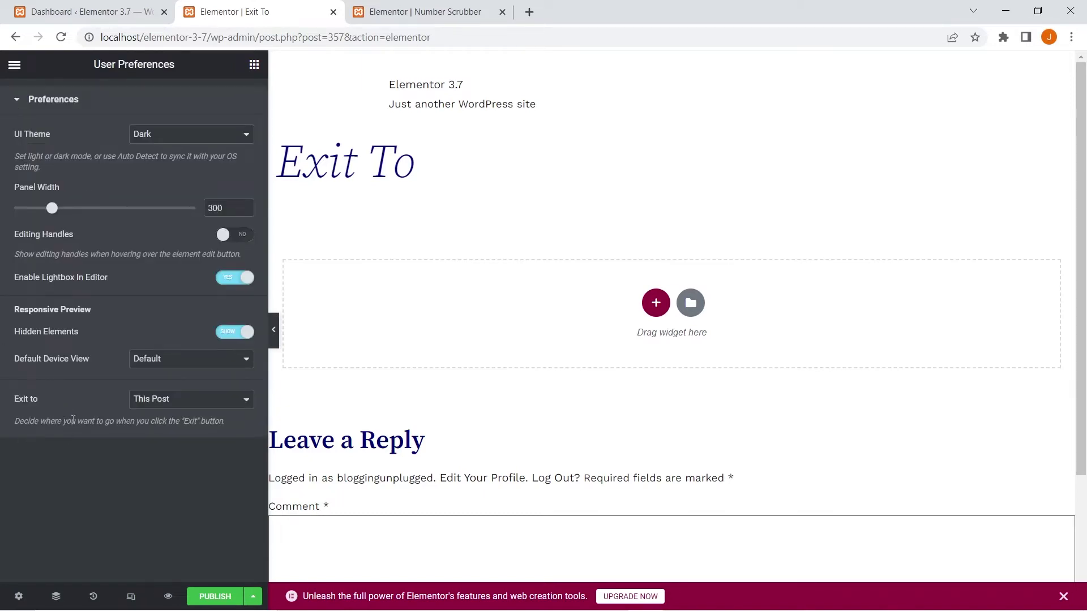
pyautogui.click(385, 10)
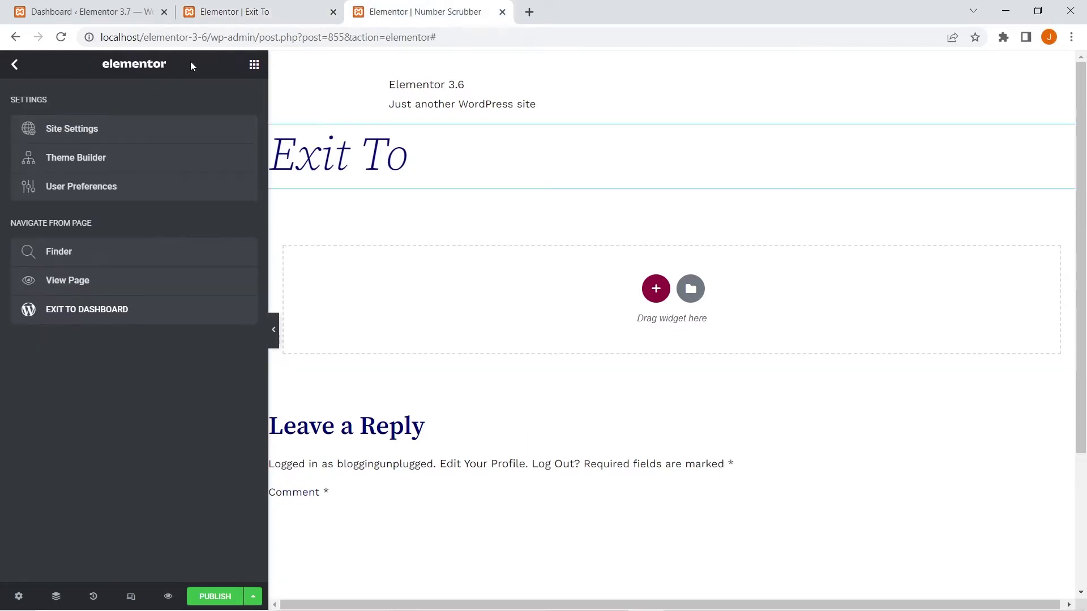
pyautogui.click(91, 187)
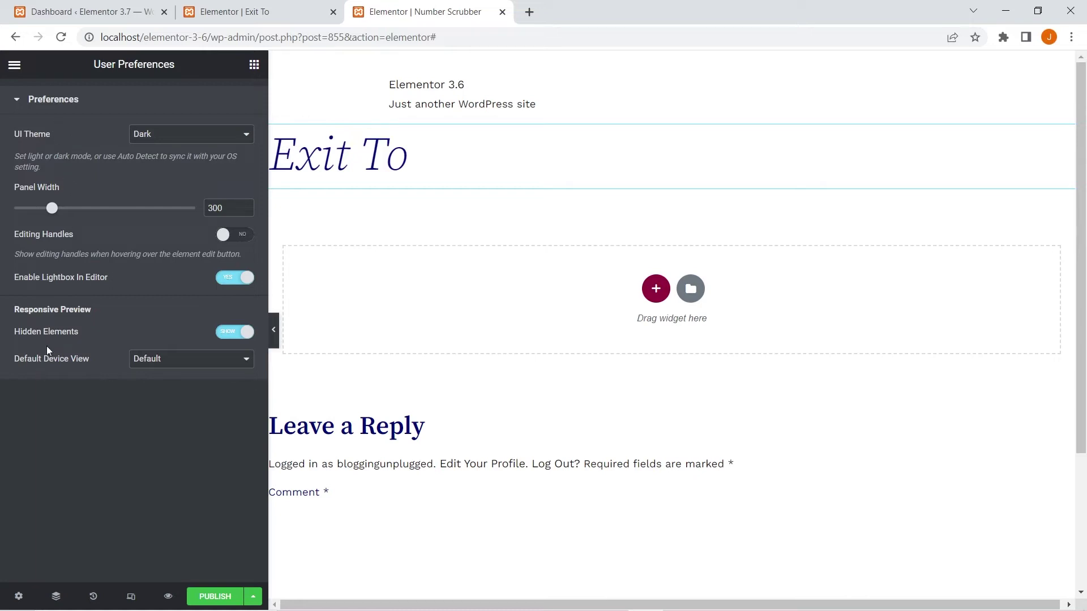
pyautogui.click(280, 9)
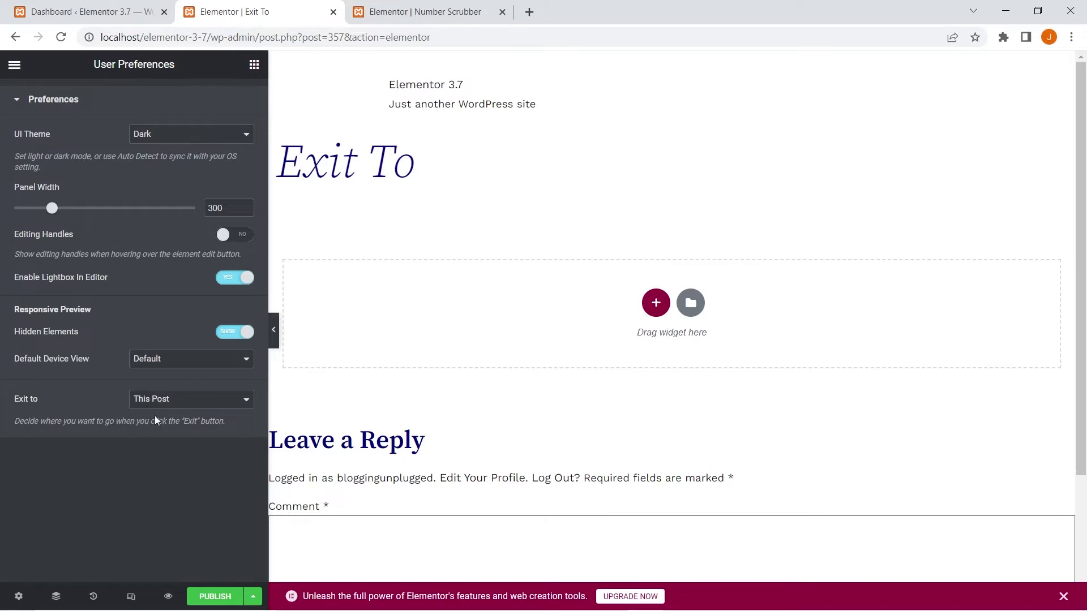
# Exit the Elementor 3.7 editor to the Exit To post's WordPress edit screen
pyautogui.click(15, 66)
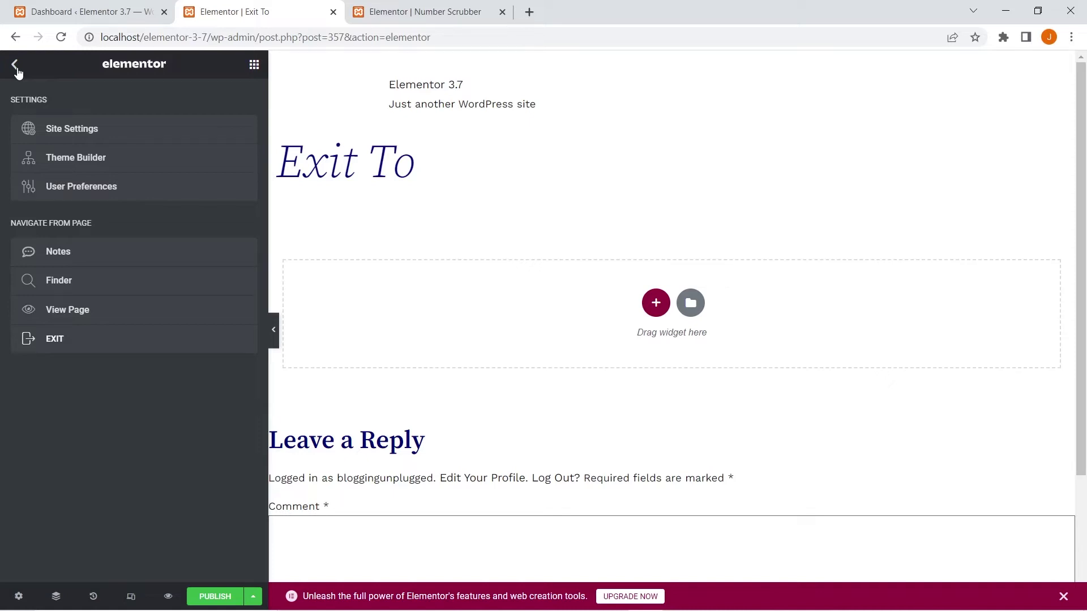
pyautogui.rightClick(44, 342)
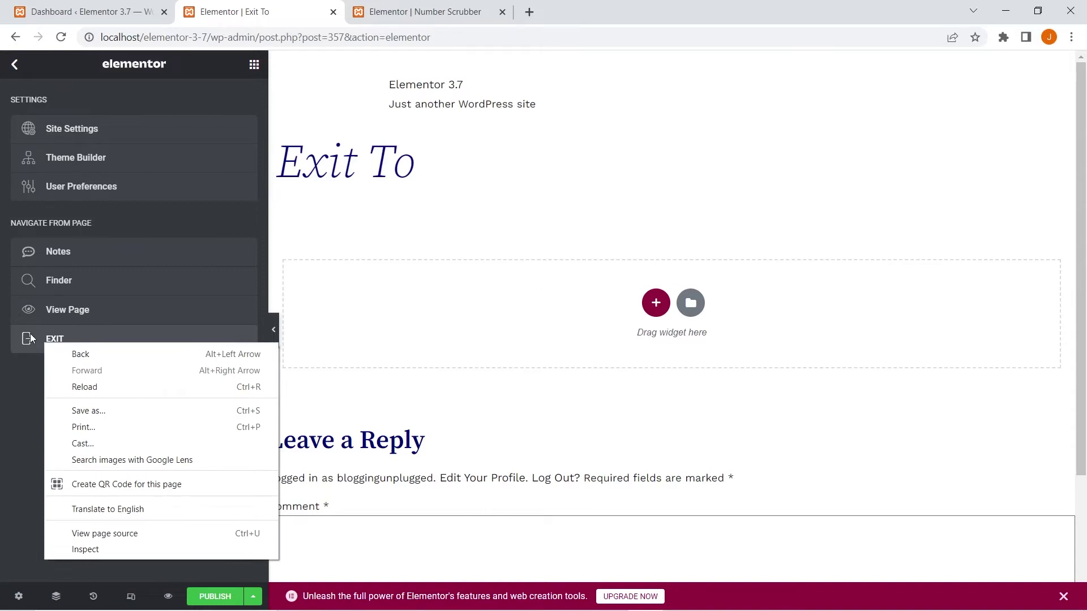
pyautogui.click(32, 346)
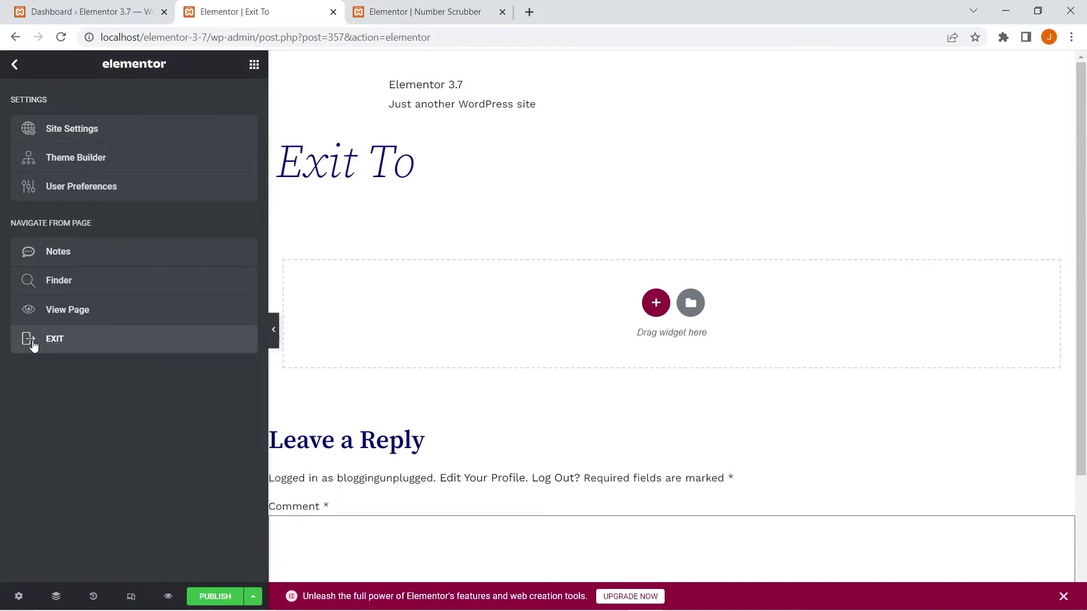
pyautogui.click(75, 345)
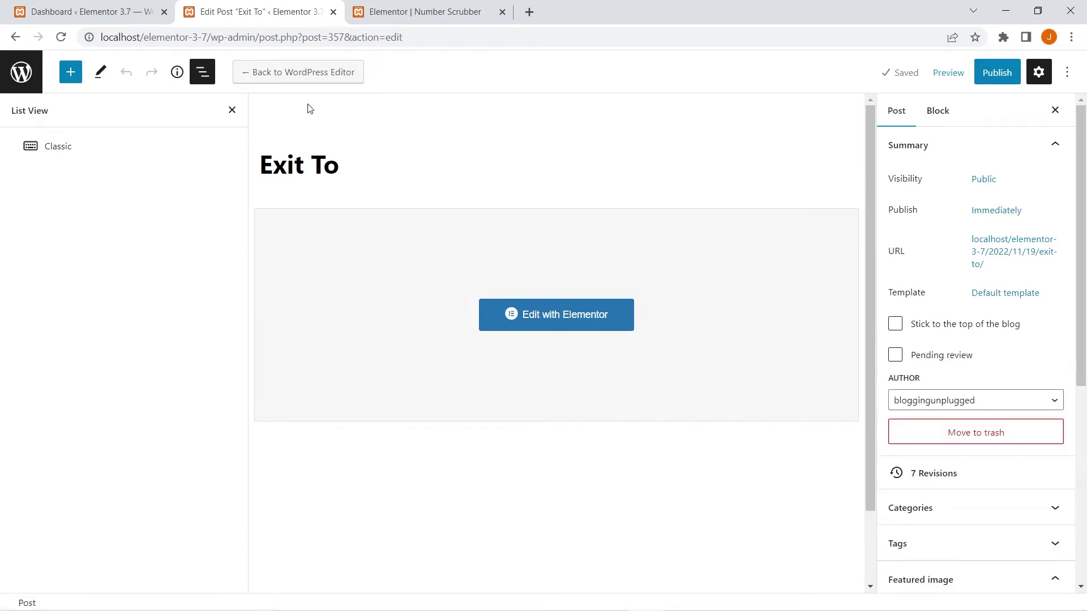
# Reopen the Exit To post in Elementor, set the Exit to user preference to All Posts, and publish the post
pyautogui.click(511, 317)
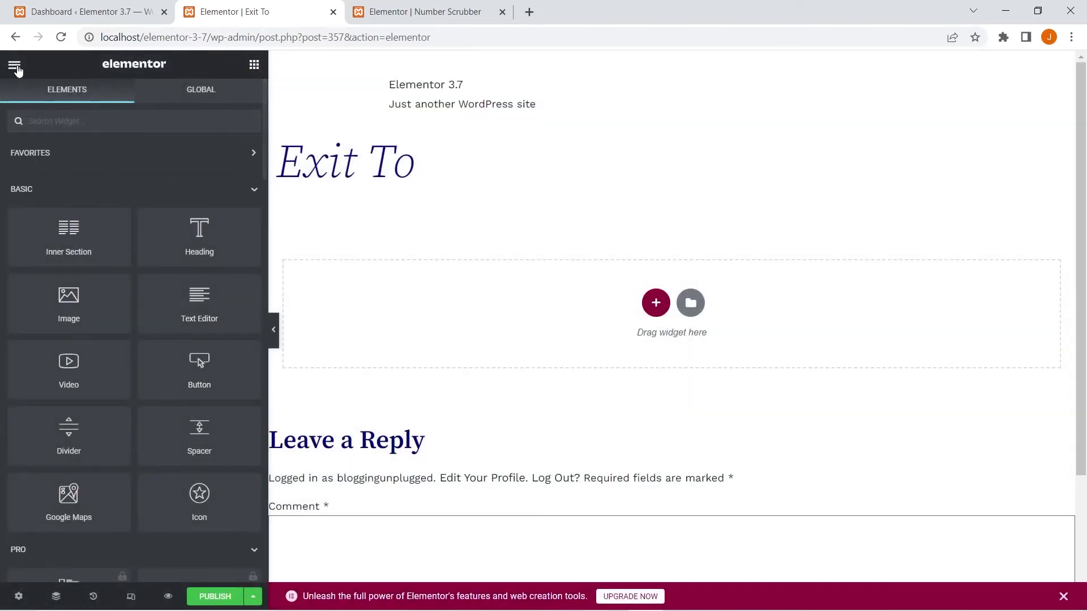
pyautogui.click(16, 66)
pyautogui.click(66, 181)
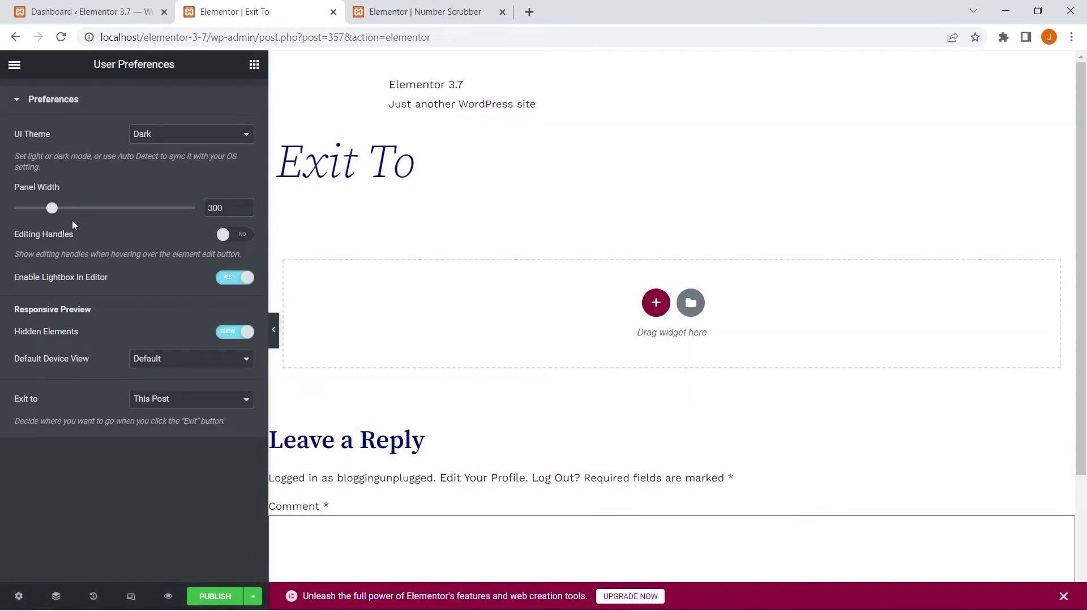
pyautogui.click(148, 402)
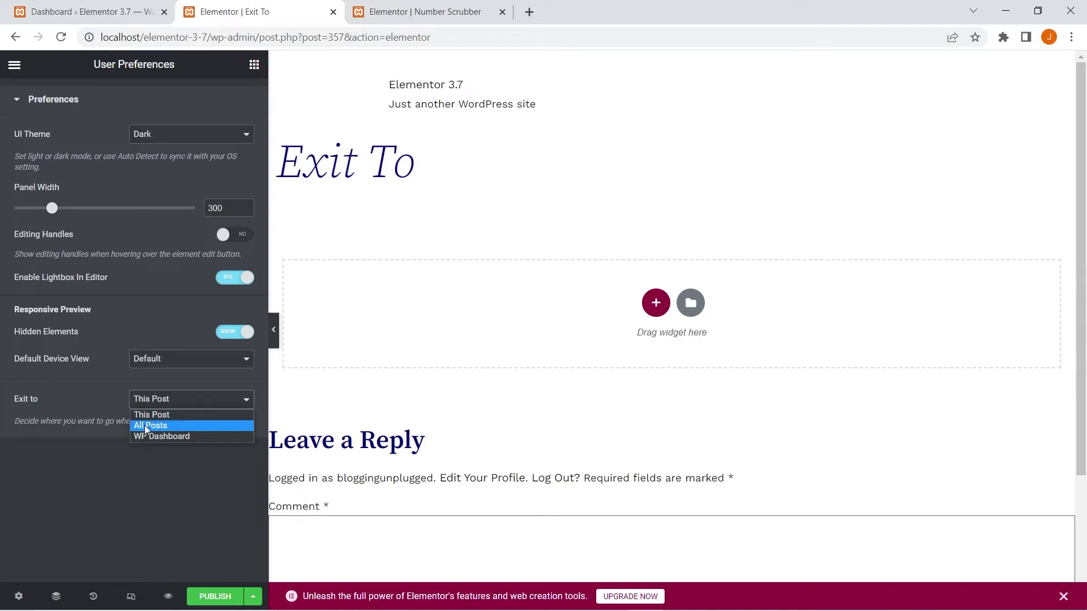
pyautogui.click(145, 427)
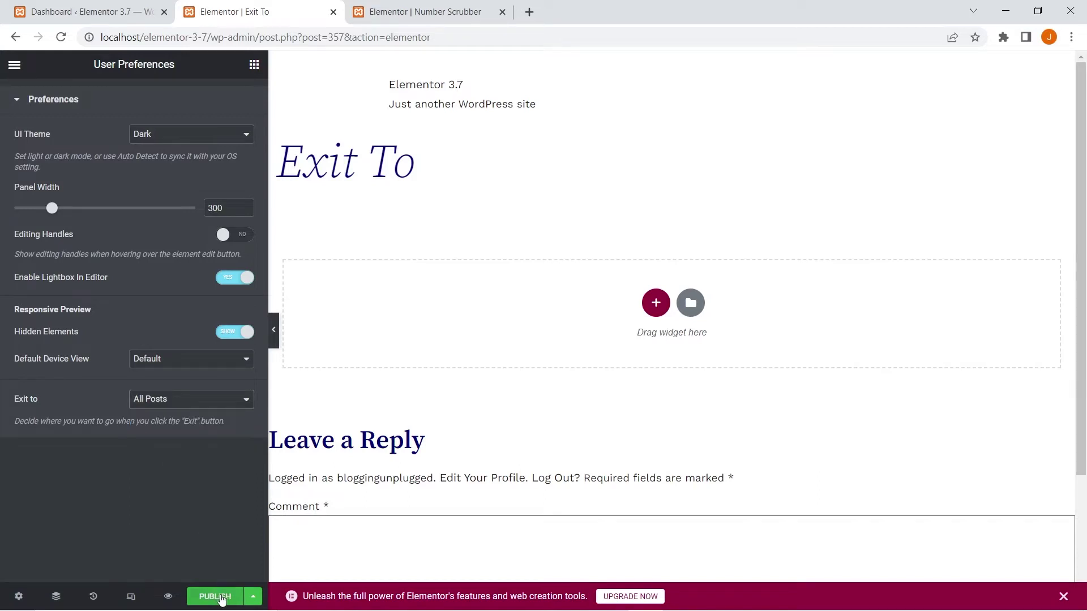
pyautogui.click(249, 597)
pyautogui.click(239, 598)
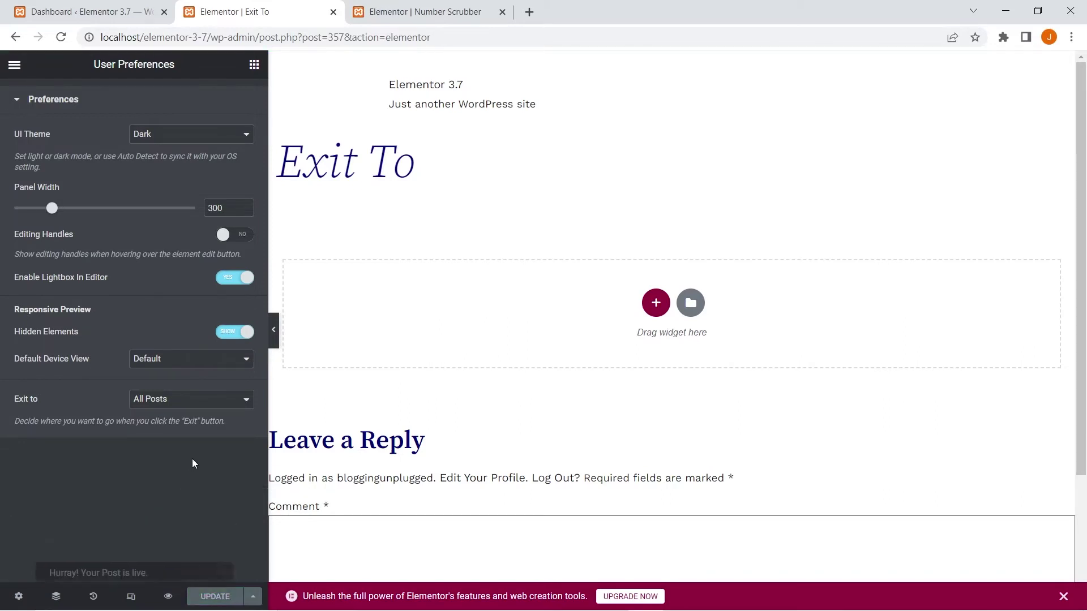
# Exit the editor to the Posts list and reopen the Exit To post in Elementor in a new browser tab
pyautogui.click(12, 67)
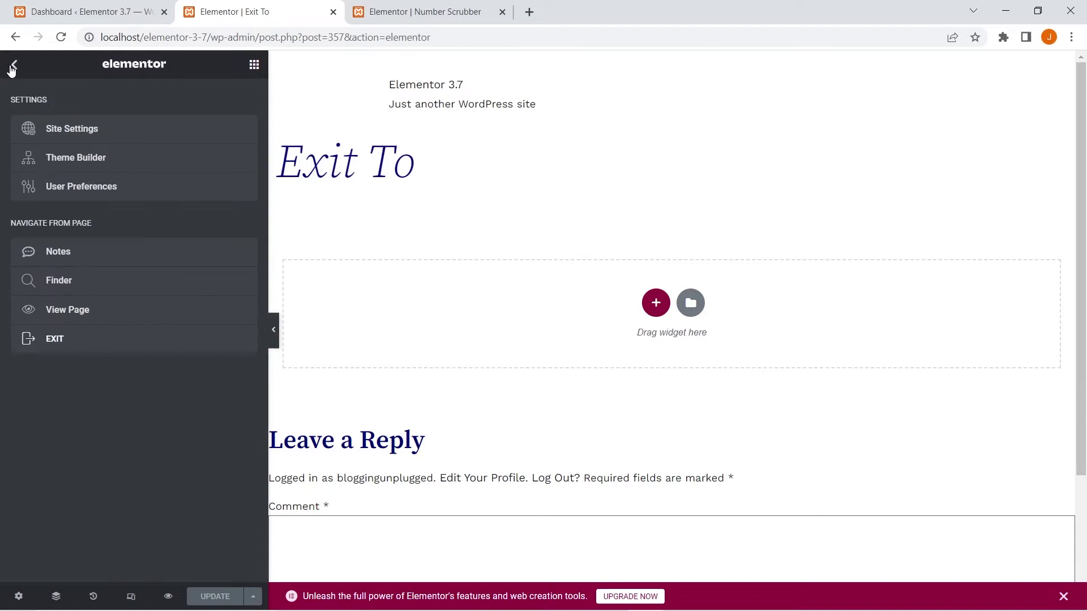
pyautogui.click(83, 340)
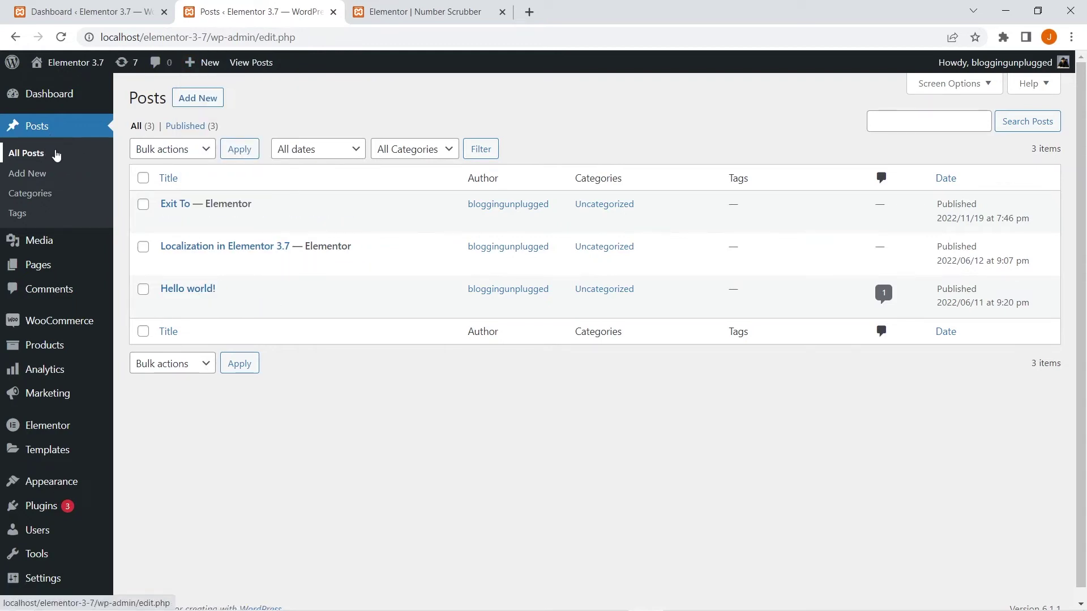
pyautogui.rightClick(339, 222)
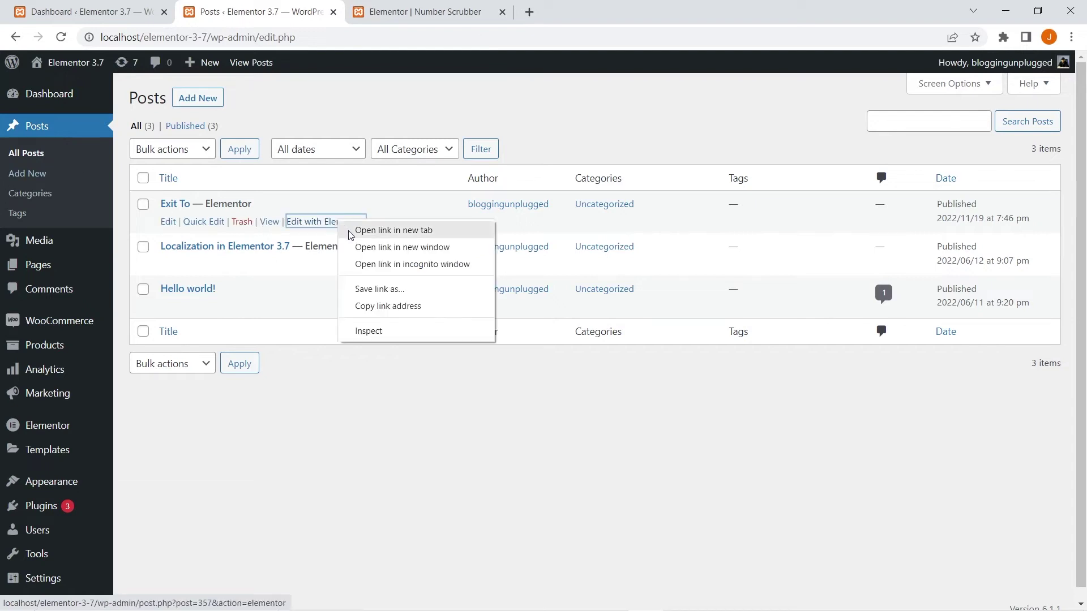
pyautogui.click(354, 230)
pyautogui.click(389, 6)
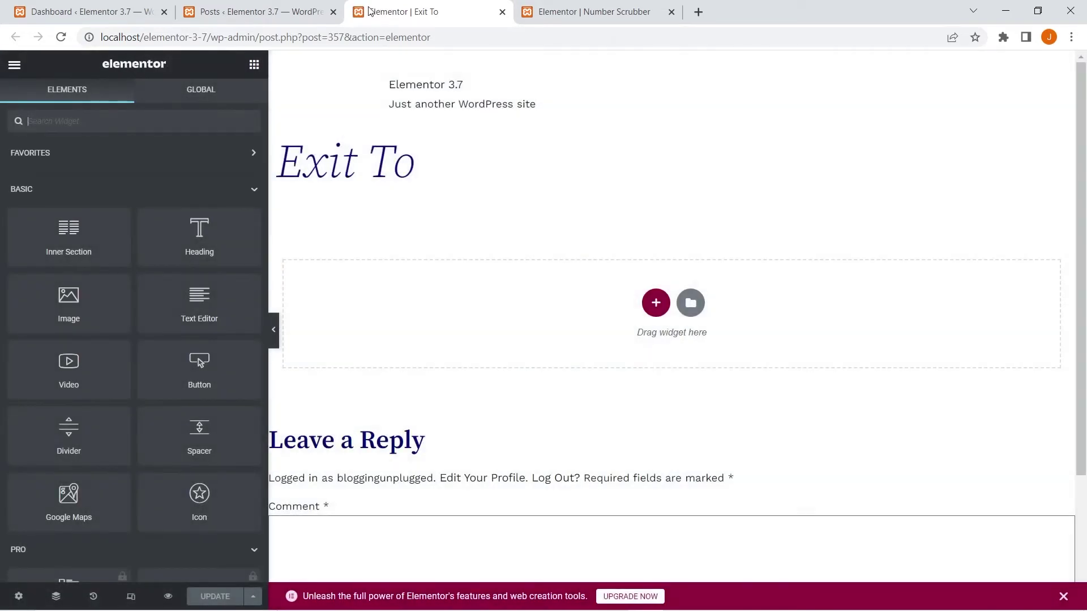
# Set the Exit to user preference to WP Dashboard and update the Exit To post
pyautogui.click(14, 64)
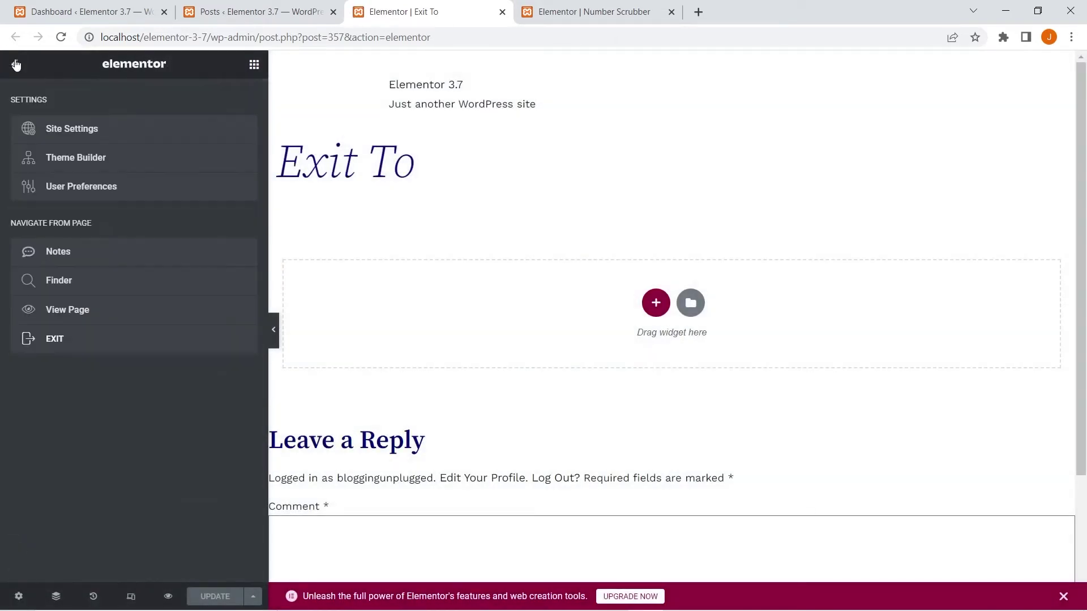
pyautogui.click(49, 186)
pyautogui.click(153, 400)
pyautogui.click(162, 437)
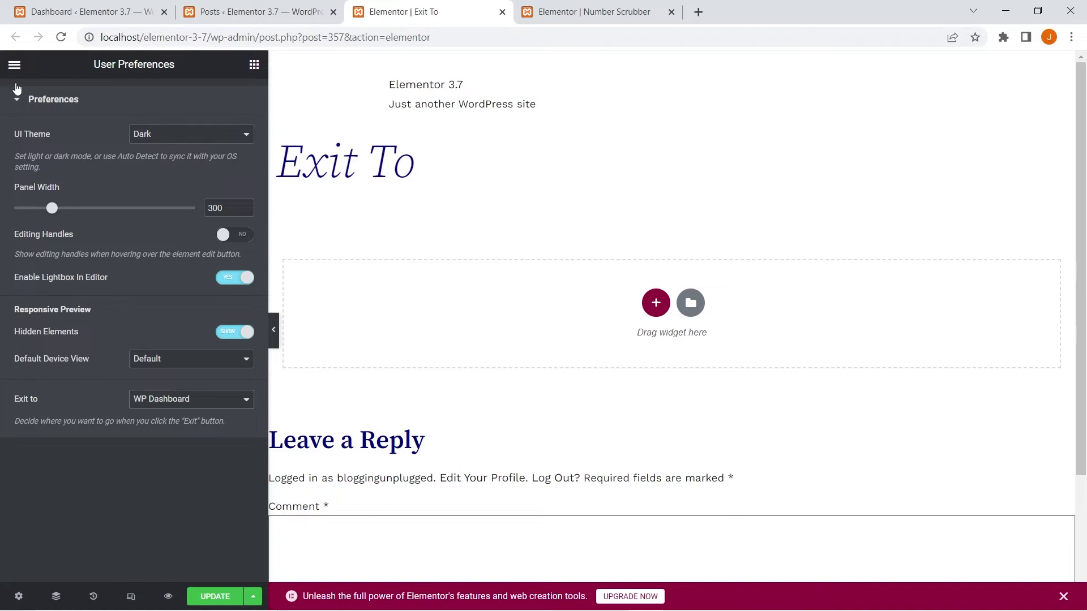
pyautogui.click(210, 595)
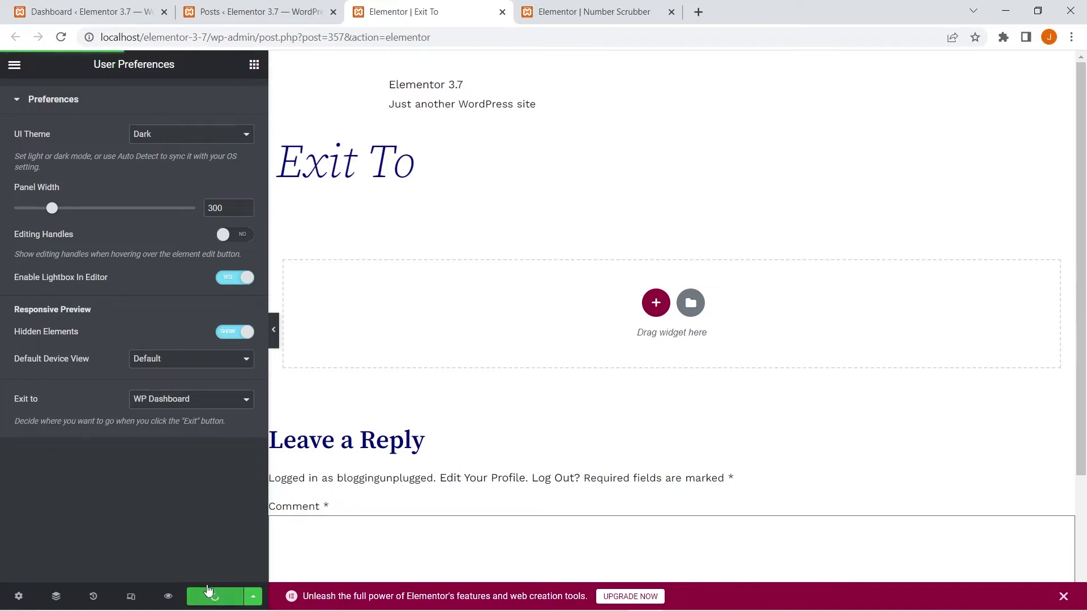
# Exit the editor to the WordPress dashboard, then reopen the Exit To post in Elementor from the Posts list in a new browser tab
pyautogui.click(14, 64)
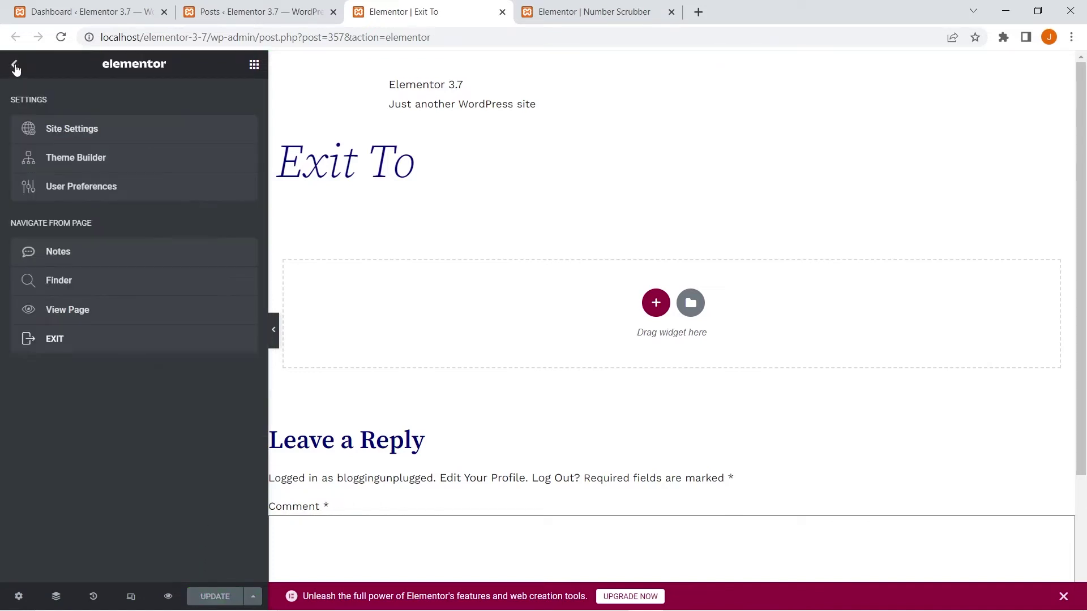
pyautogui.click(60, 342)
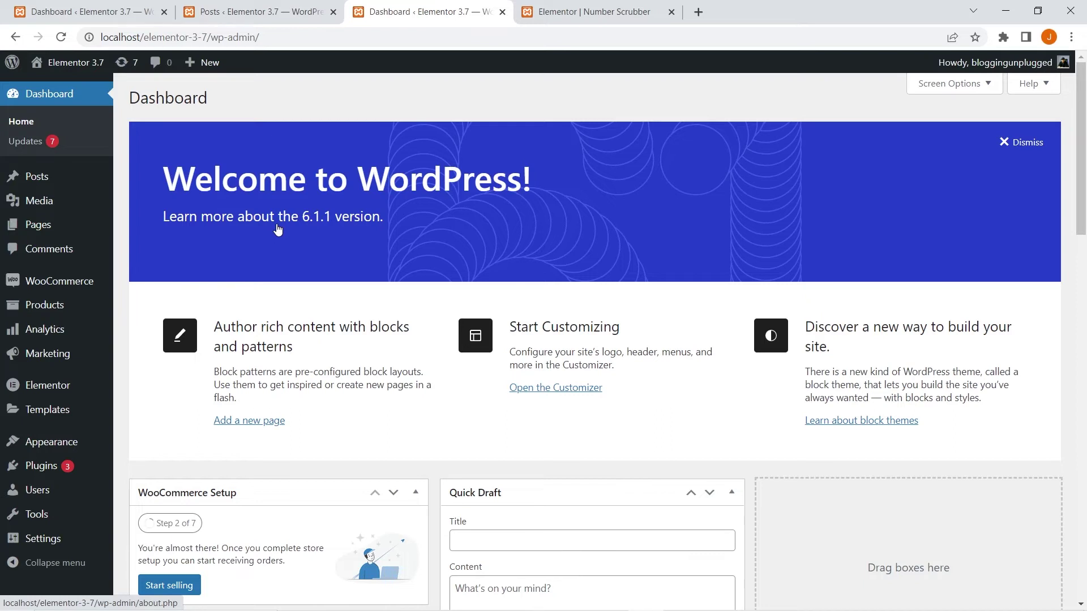
pyautogui.click(238, 11)
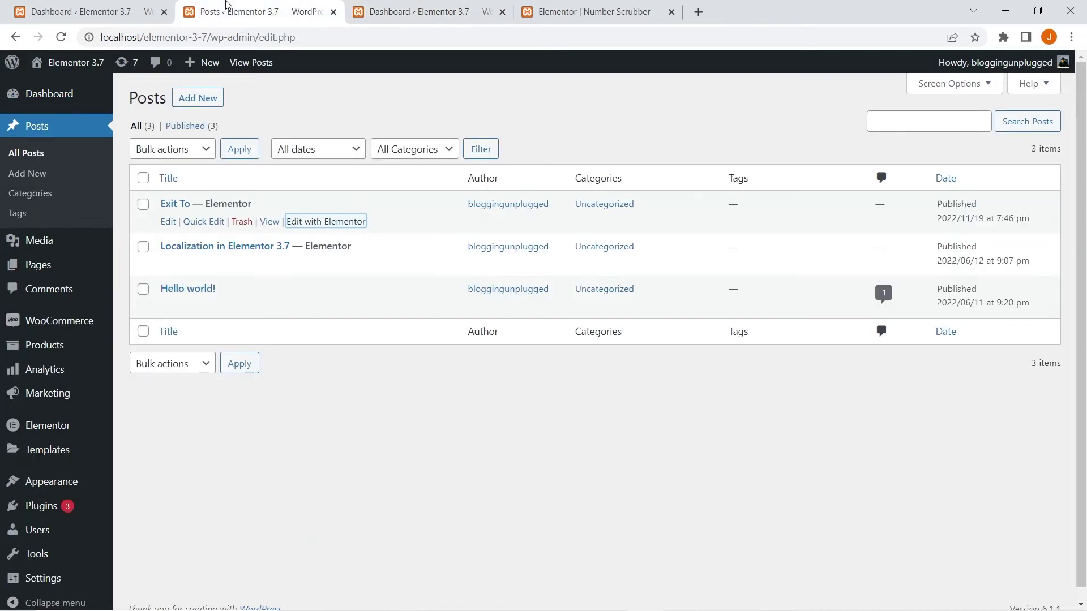
pyautogui.rightClick(308, 231)
pyautogui.click(322, 239)
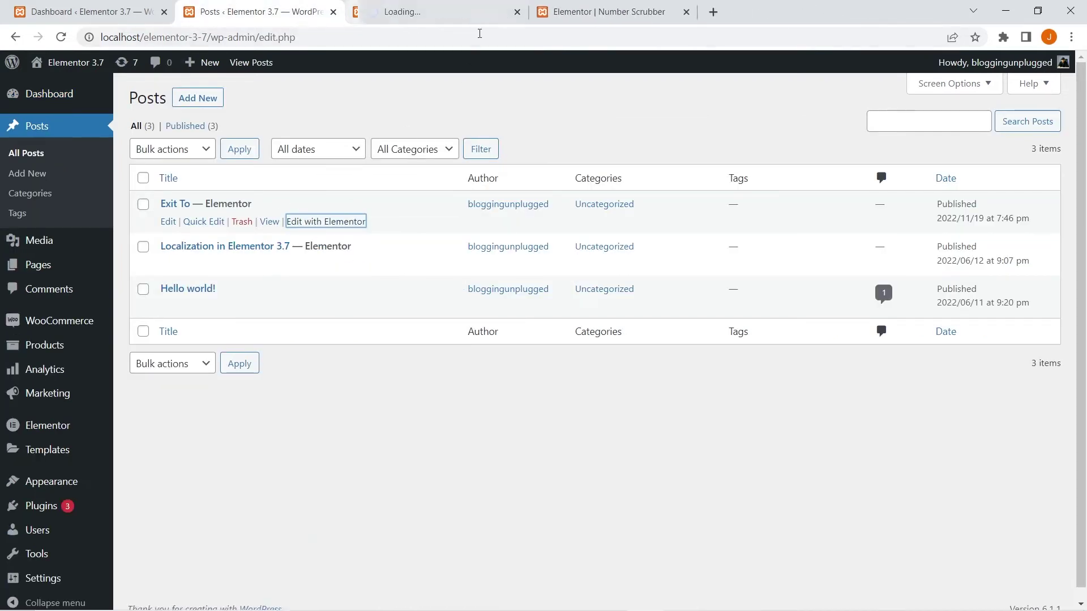
pyautogui.click(441, 10)
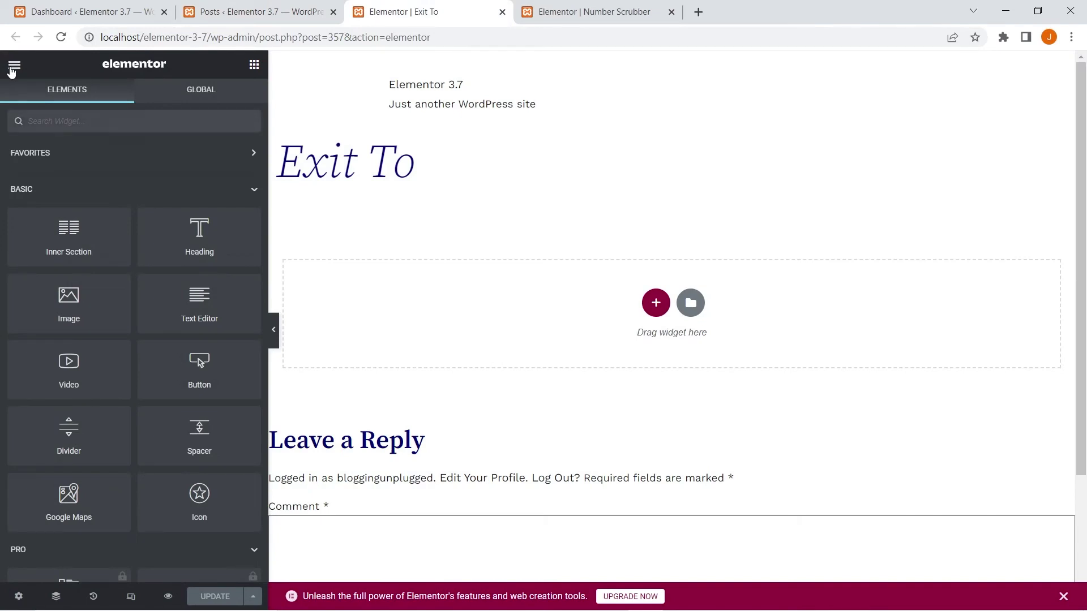
# Set the Exit to user preference back to This Post and update the Exit To post
pyautogui.click(13, 65)
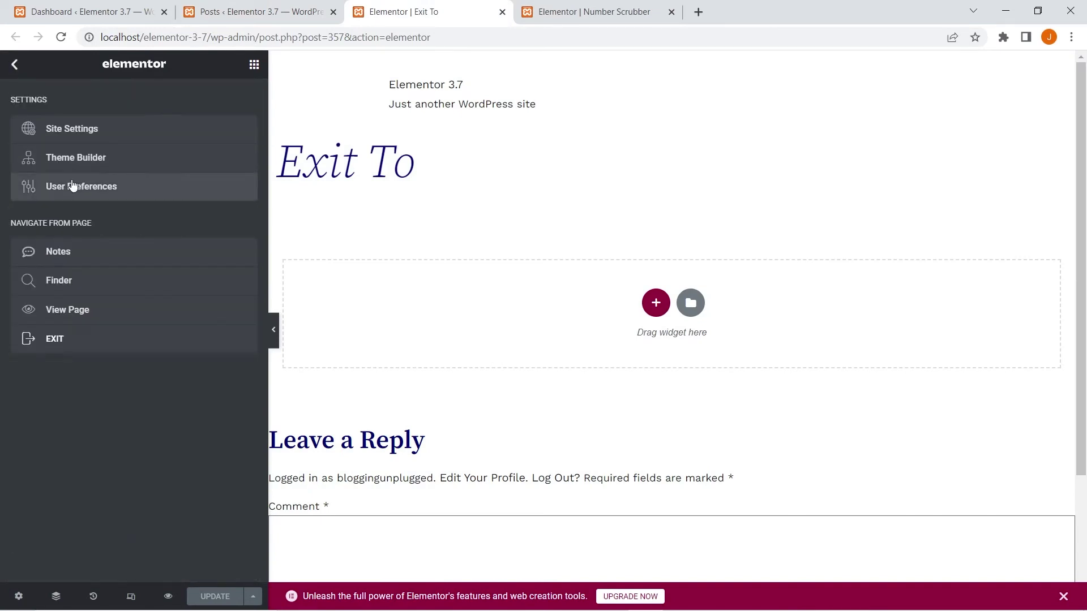
pyautogui.click(80, 191)
pyautogui.click(173, 402)
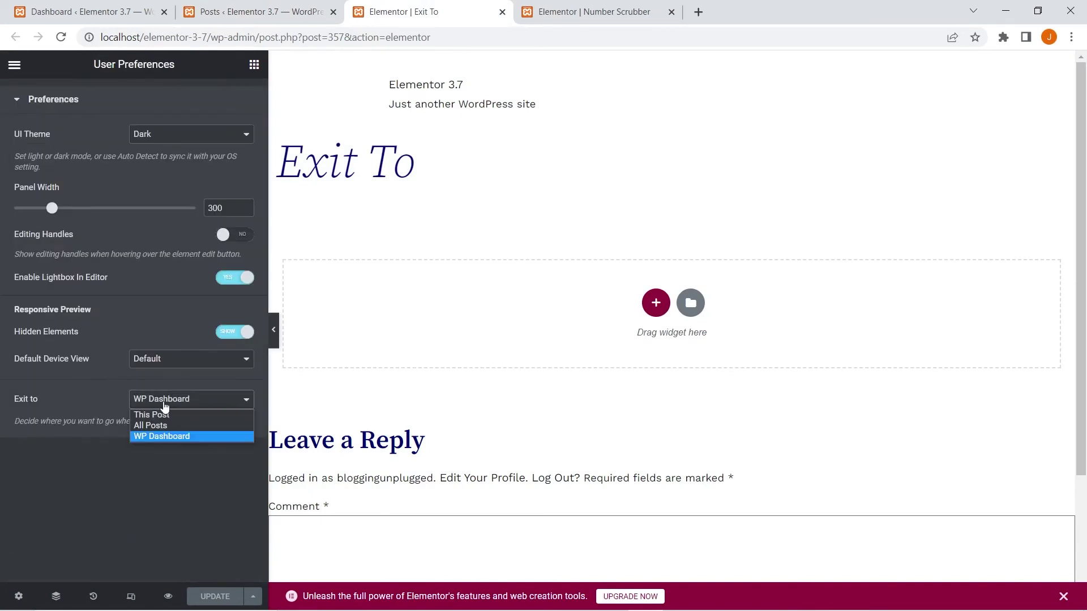
pyautogui.click(157, 415)
pyautogui.click(160, 405)
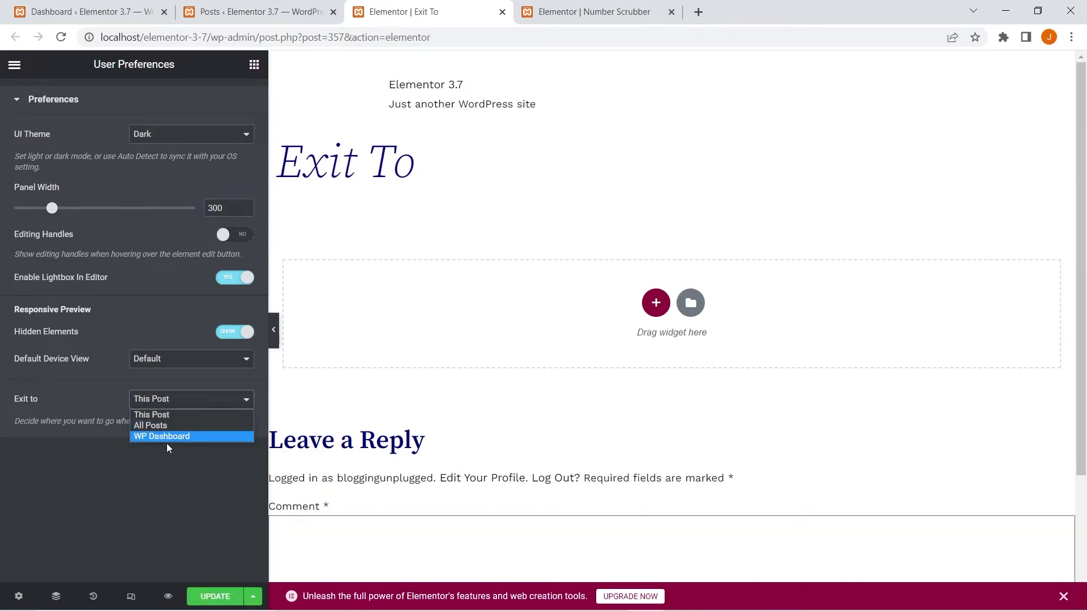
pyautogui.click(166, 443)
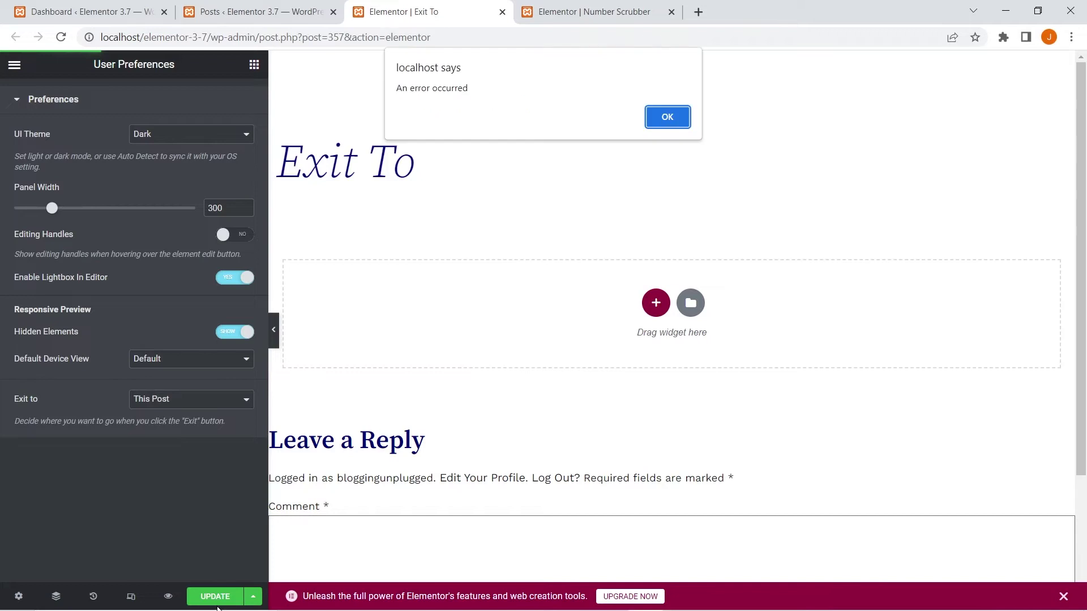
pyautogui.click(682, 120)
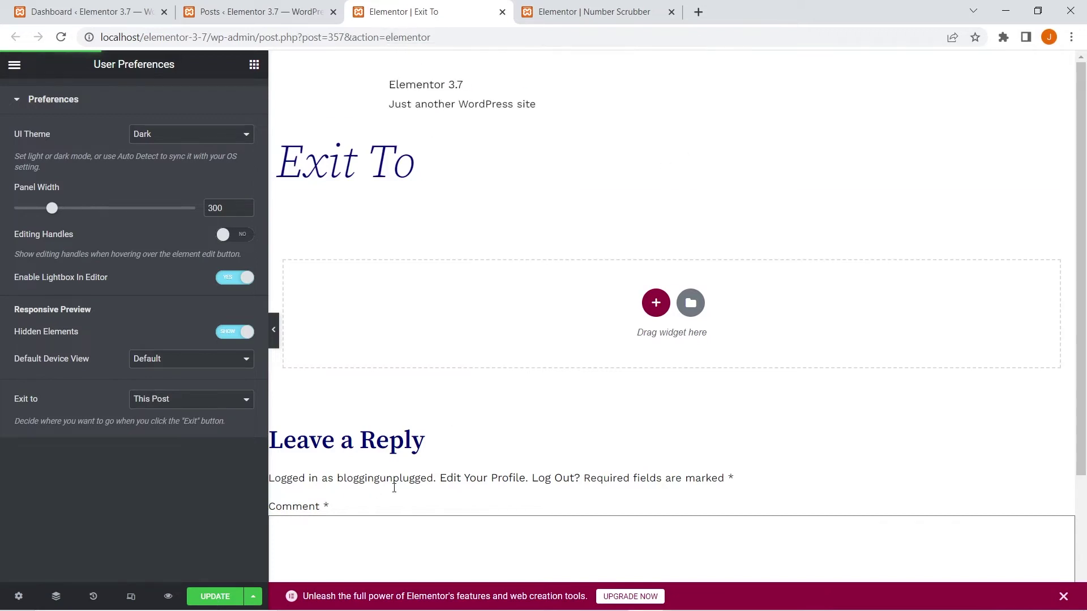
pyautogui.click(213, 600)
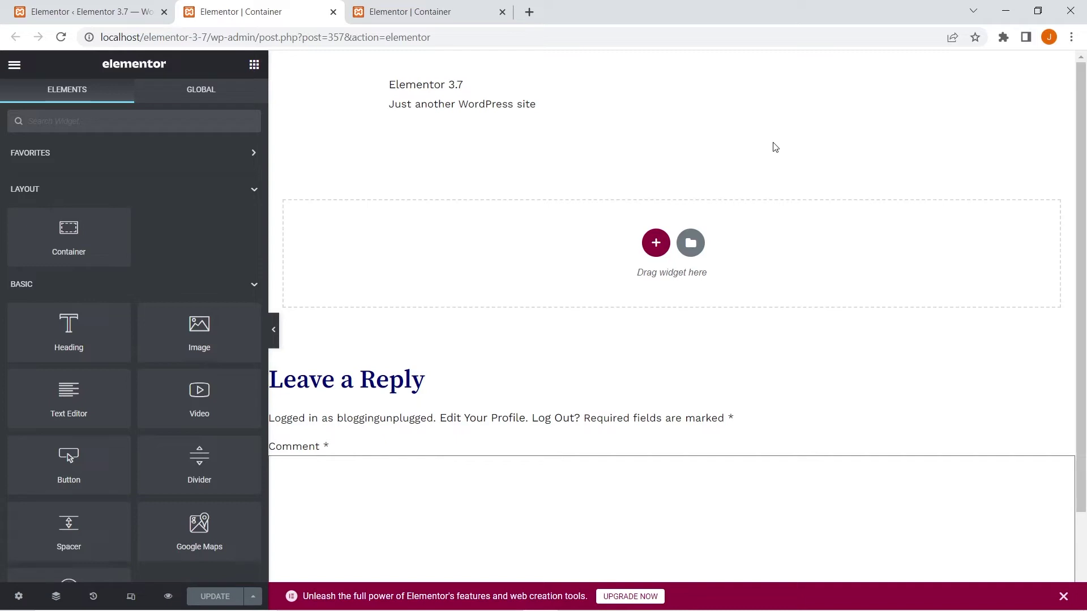
# Add a Container to the empty page in the Elementor 3.7 editor and another in the Elementor 3.6 editor
pyautogui.moveTo(69, 232); pyautogui.dragTo(533, 272)
pyautogui.click(427, 11)
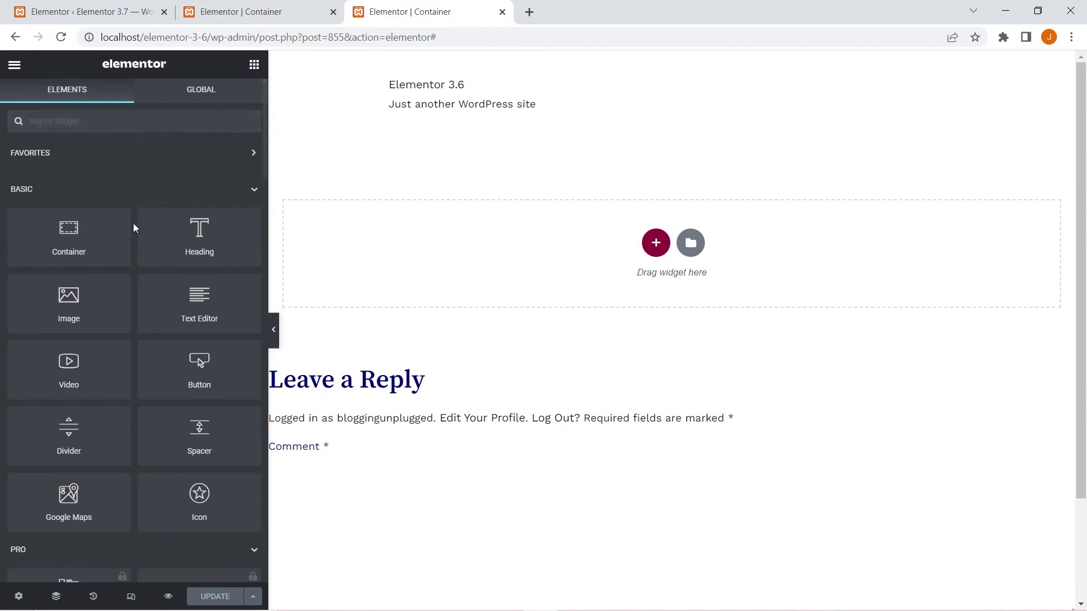
pyautogui.moveTo(65, 235); pyautogui.dragTo(519, 259)
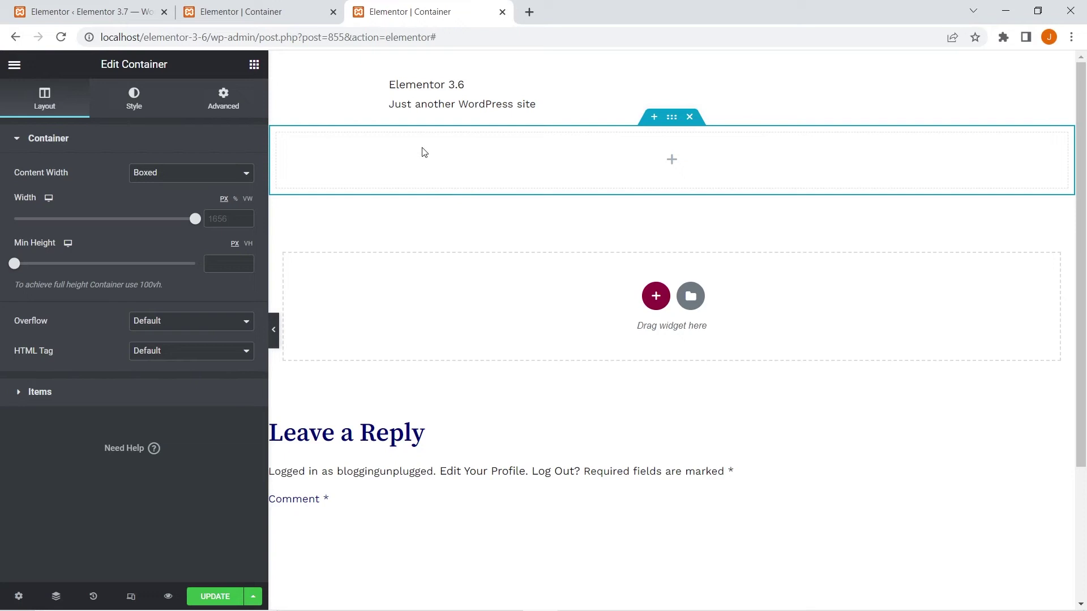
# Collapse the Container section in Elementor 3.7 and 3.6 and compare which Layout sections each version offers
pyautogui.click(274, 17)
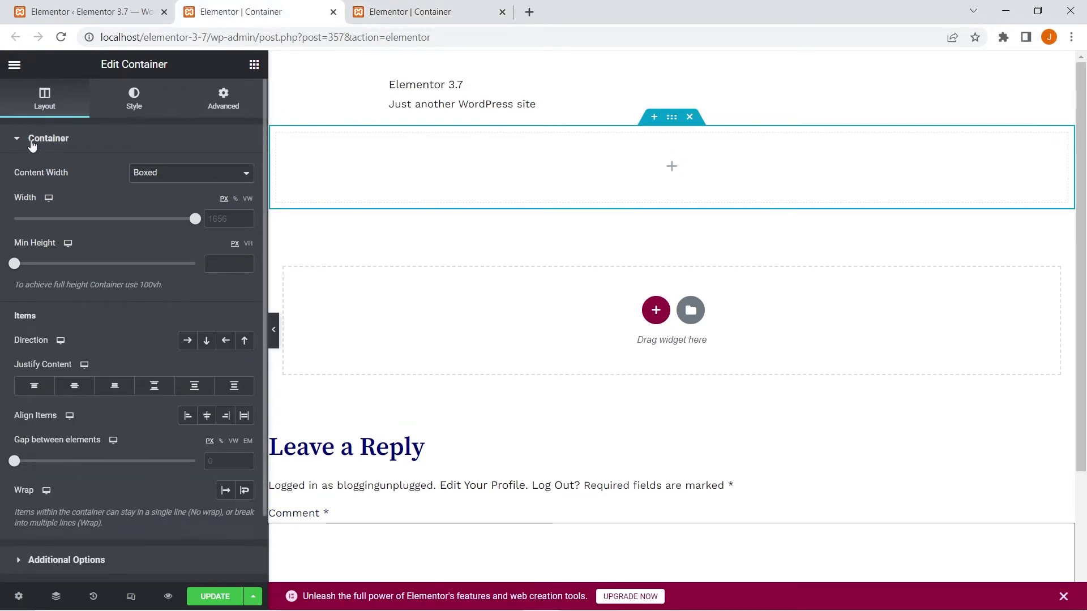
pyautogui.click(34, 140)
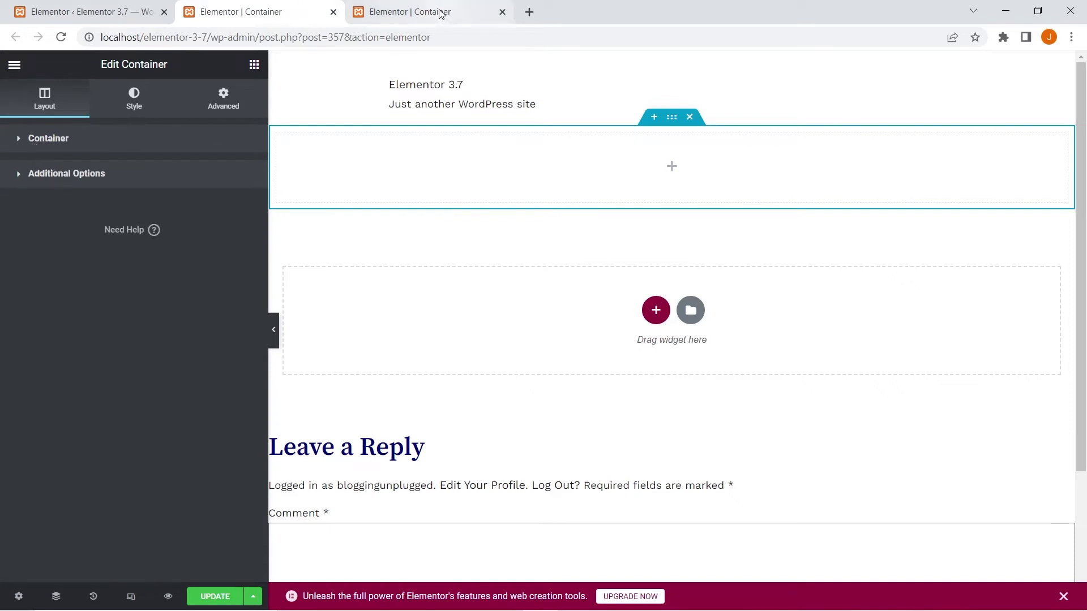
pyautogui.click(441, 14)
pyautogui.click(25, 141)
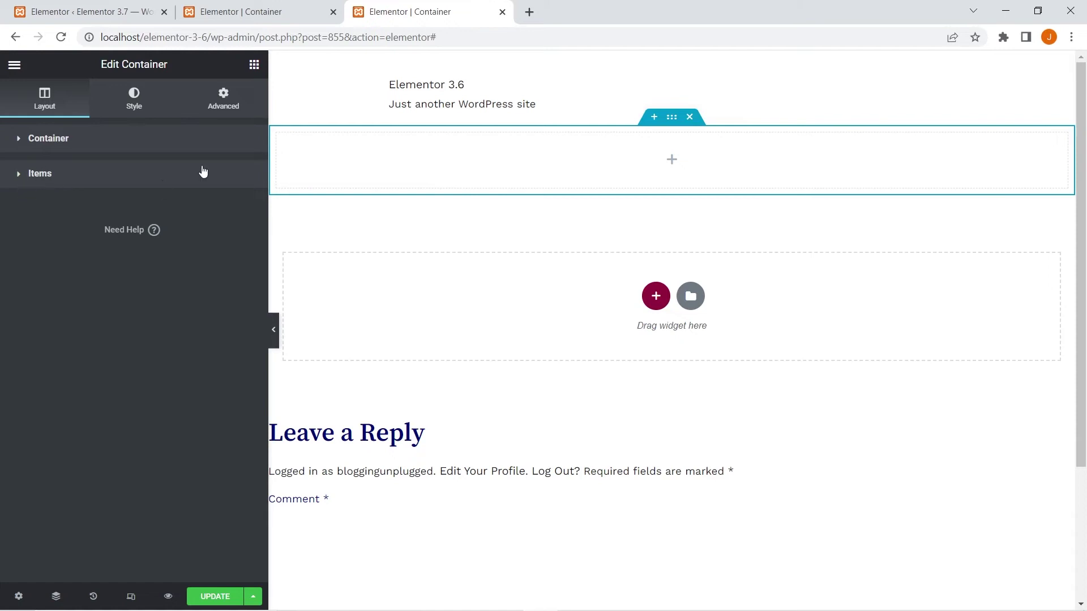
pyautogui.click(243, 5)
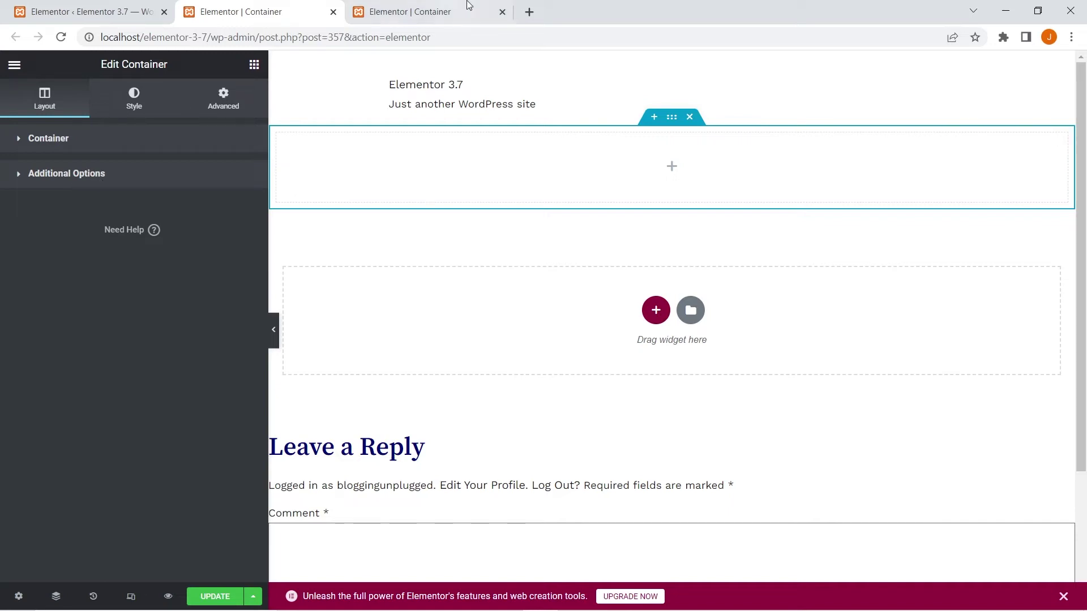
# Expand the Container section in 3.7 and the Items section in 3.6, and compare where each version places its Items settings
pyautogui.click(63, 140)
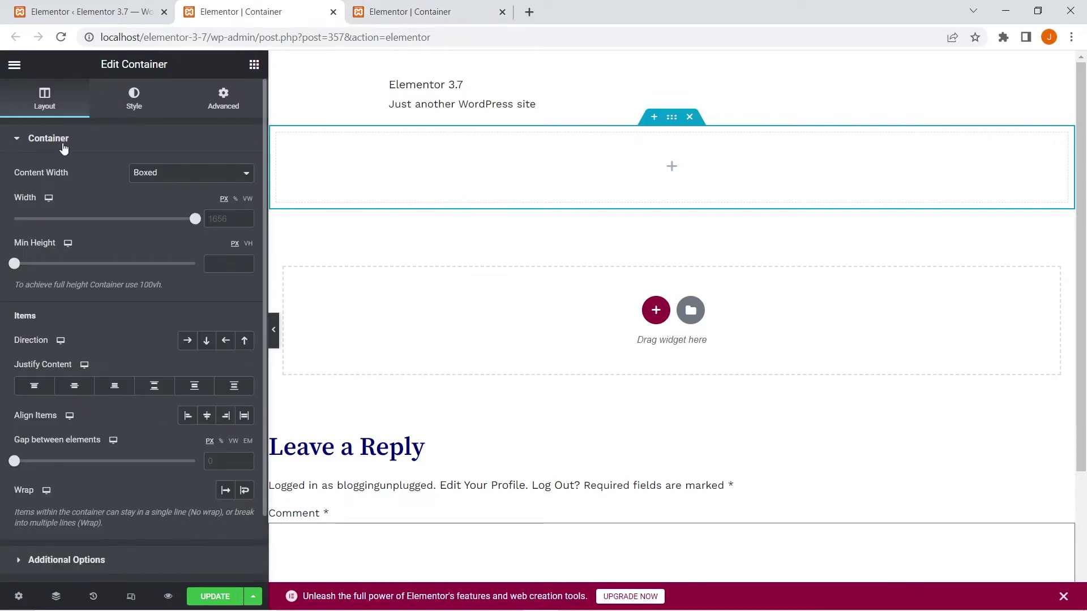
pyautogui.hotkey('ctrl', 'Tab')
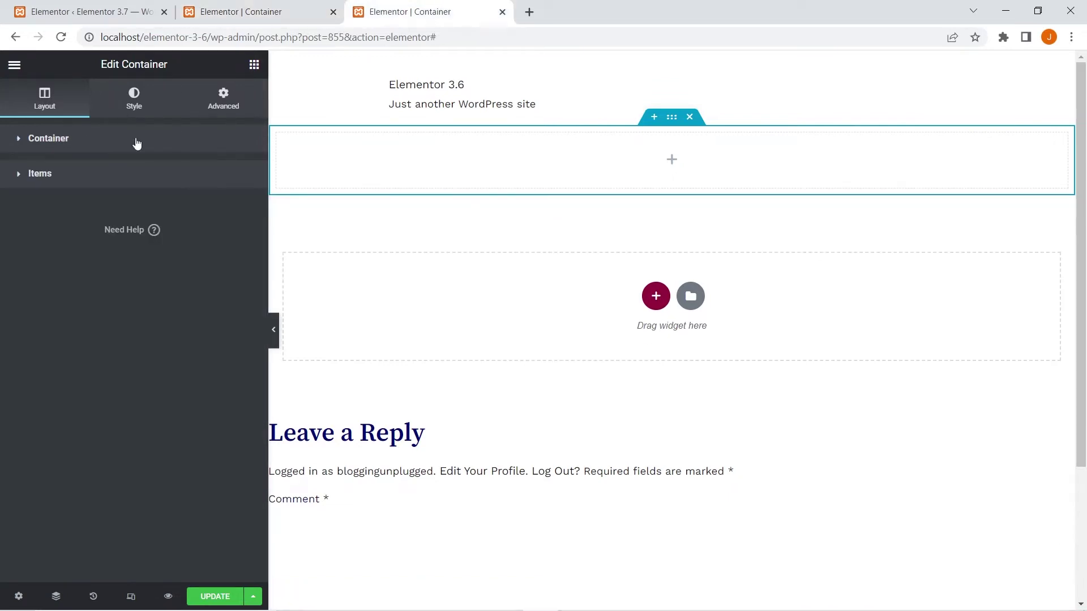
pyautogui.click(16, 178)
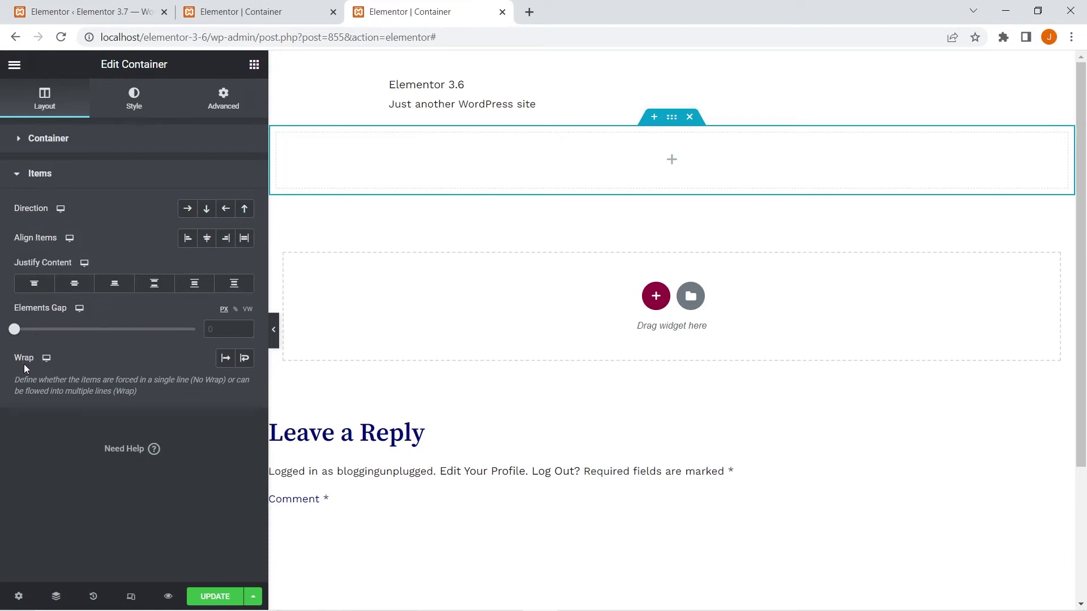
pyautogui.click(224, 10)
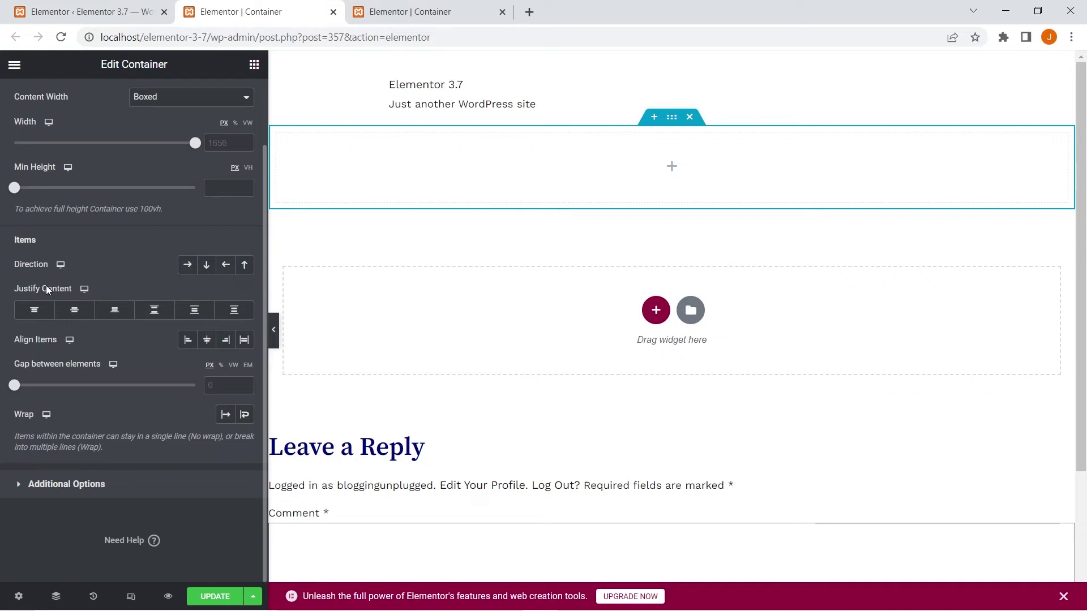
pyautogui.doubleClick(25, 239)
pyautogui.click(396, 10)
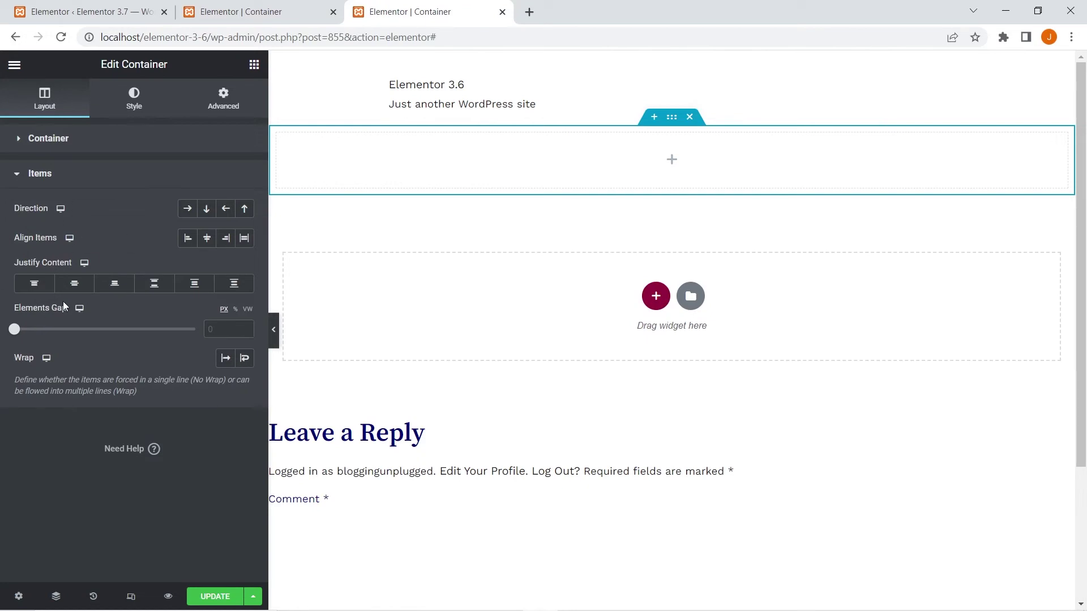
pyautogui.click(278, 3)
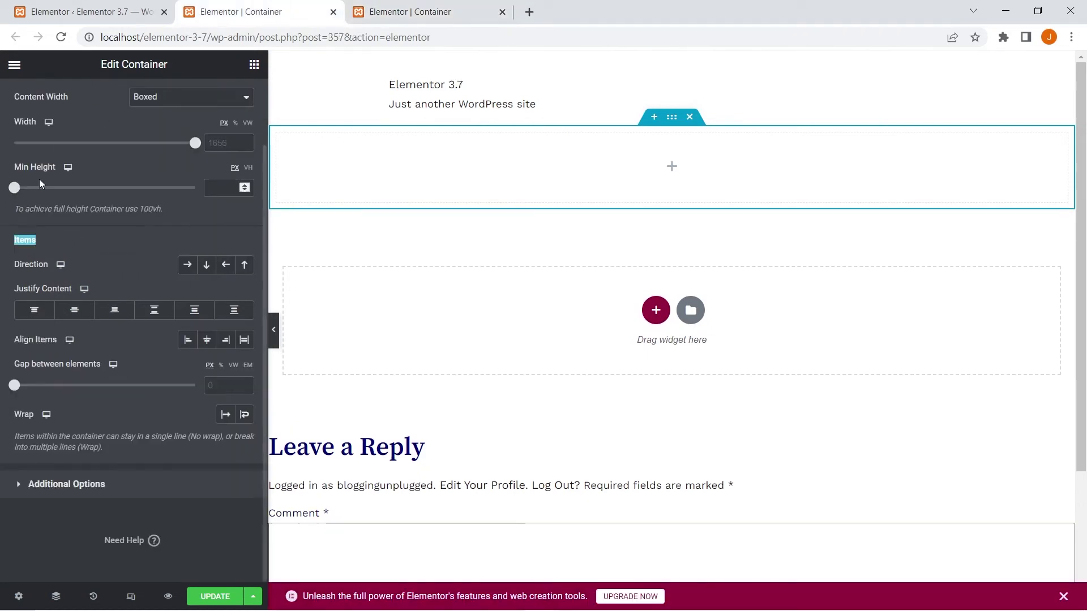
# Expand Additional Options in Elementor 3.7 and the Container section in 3.6, and compare where each version places Overflow and HTML Tag
pyautogui.scroll(2, 65, 243)
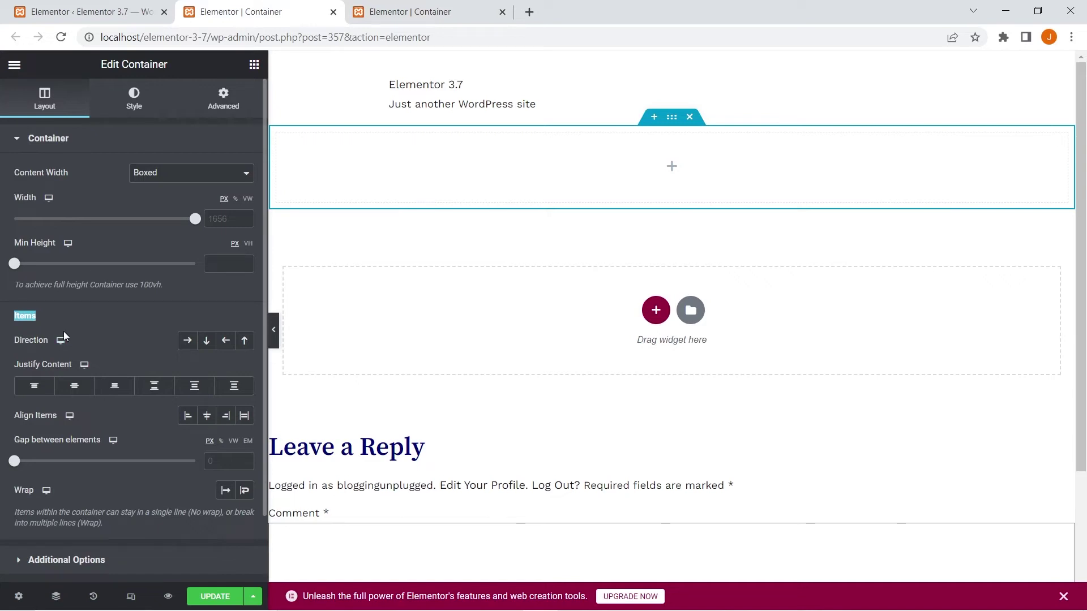
pyautogui.scroll(-2, 65, 331)
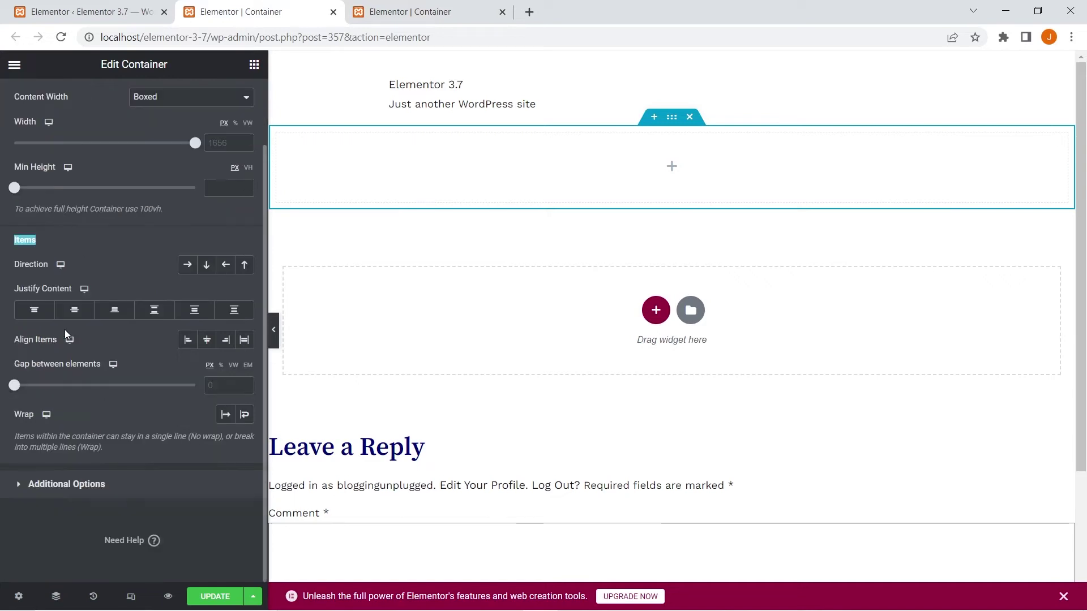
pyautogui.click(61, 485)
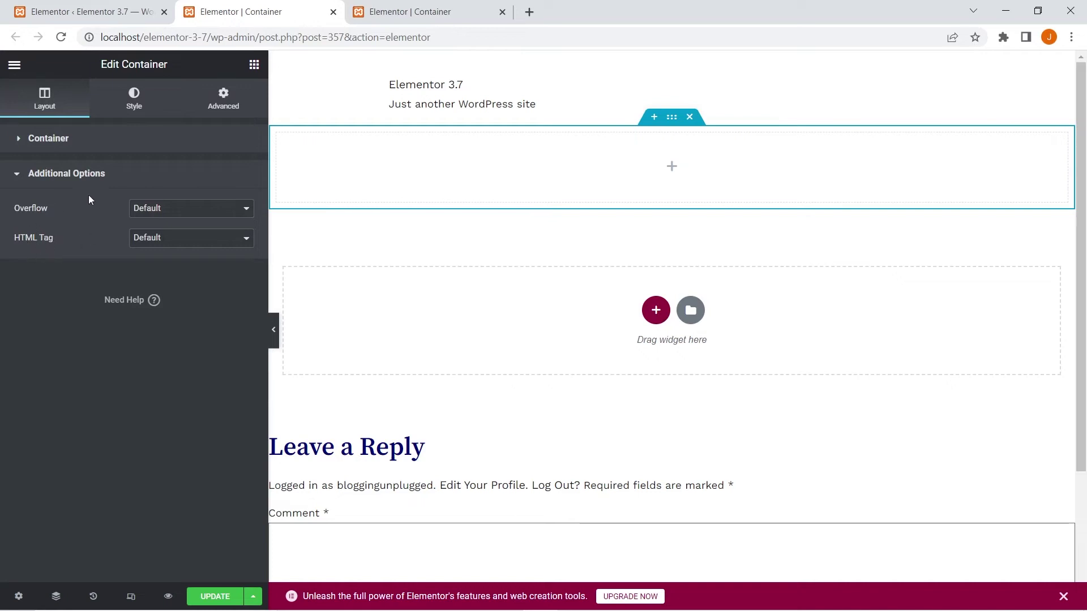
pyautogui.click(475, 8)
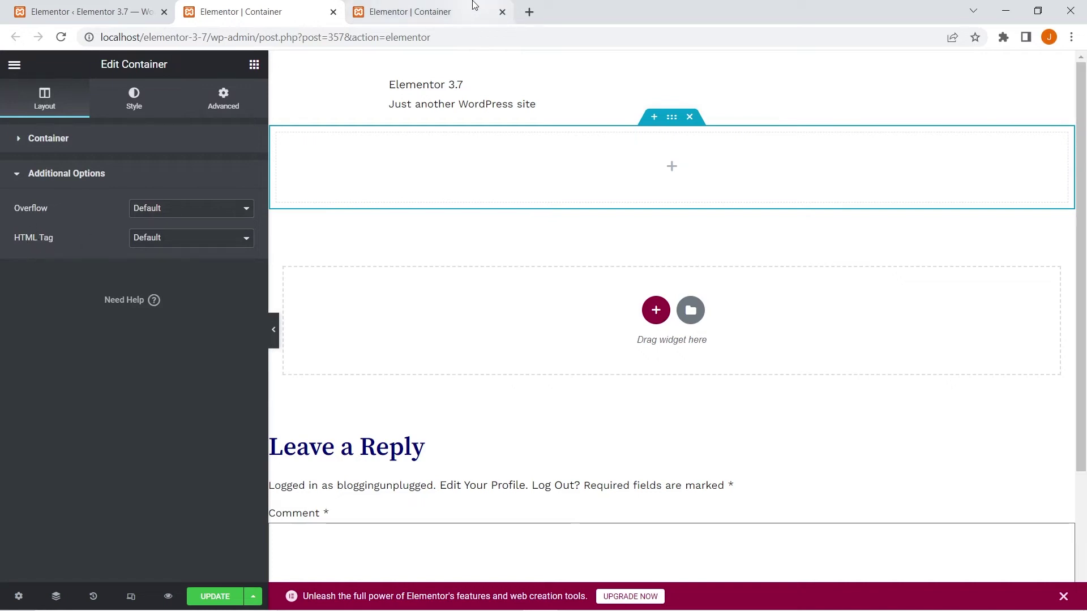
pyautogui.click(37, 139)
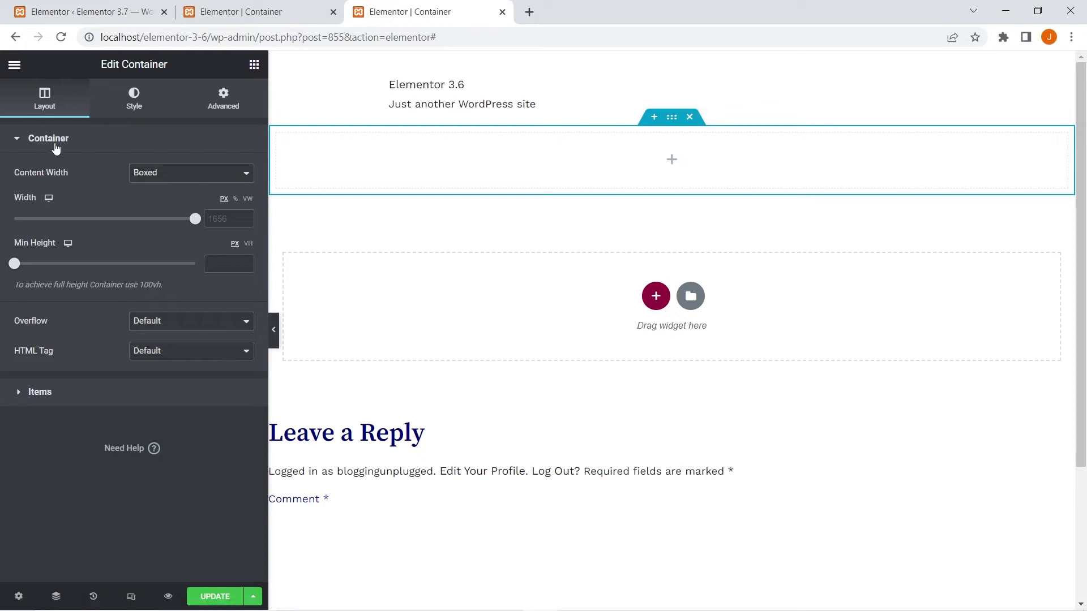
# Review the container's HTML Tag choices in Elementor 3.7, and set the HTML Tag to a for the container in 3.6
pyautogui.click(246, 7)
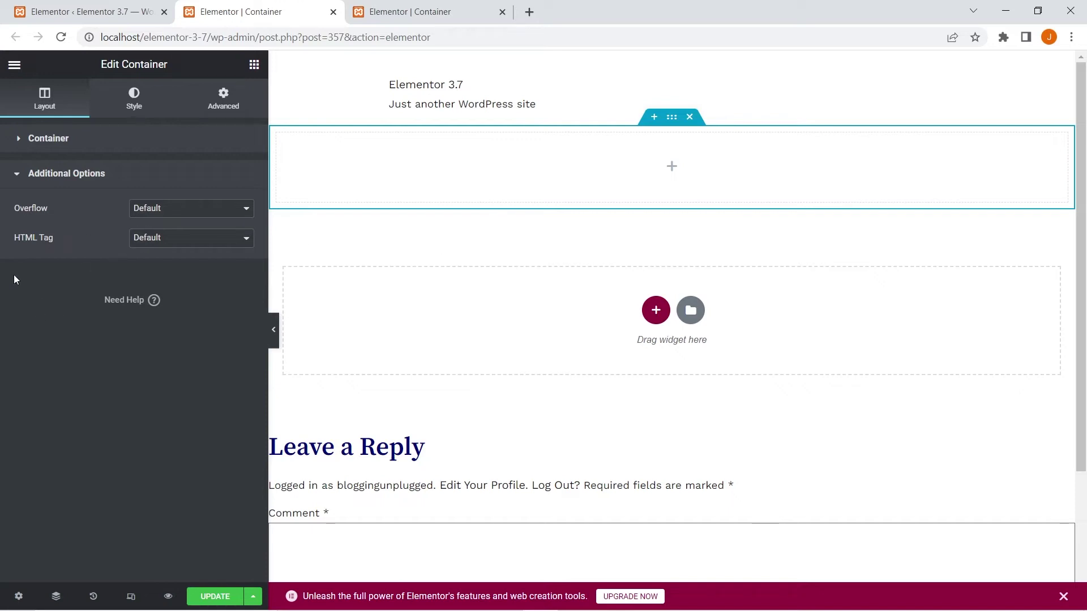
pyautogui.click(185, 237)
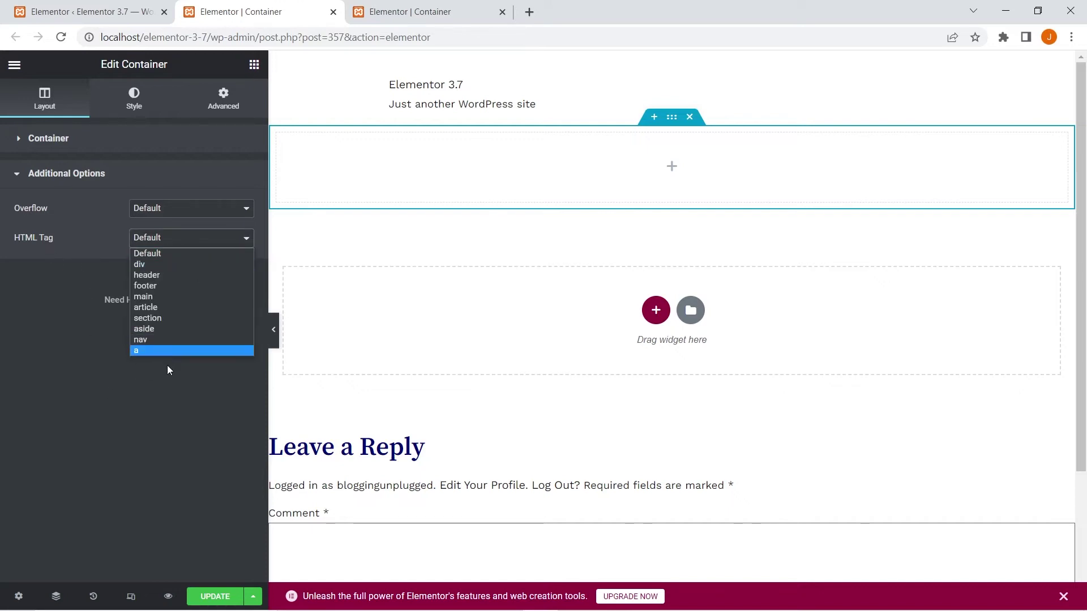
pyautogui.click(168, 423)
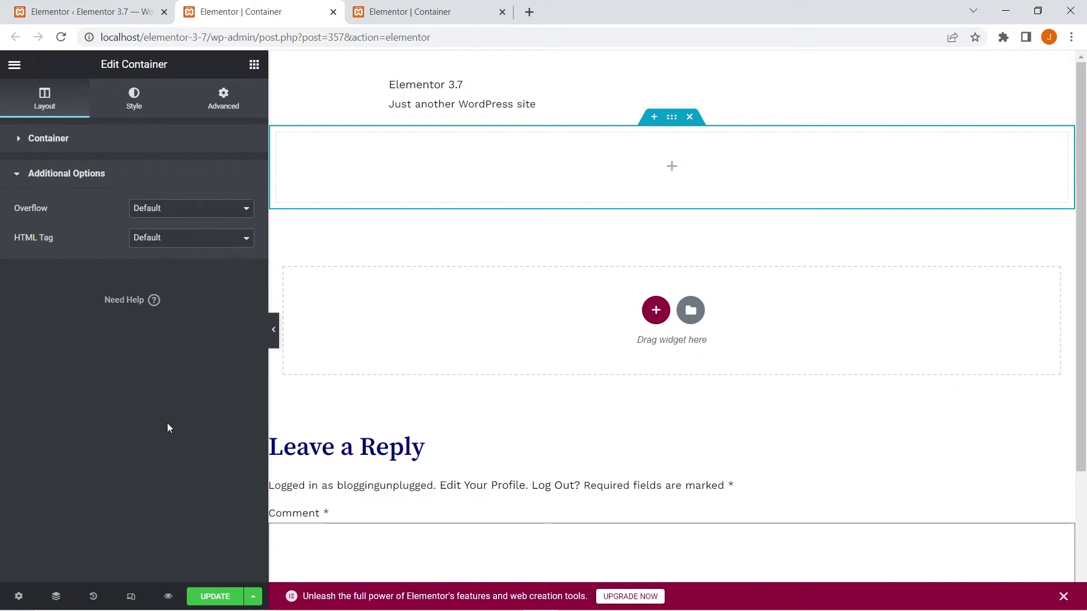
pyautogui.click(371, 9)
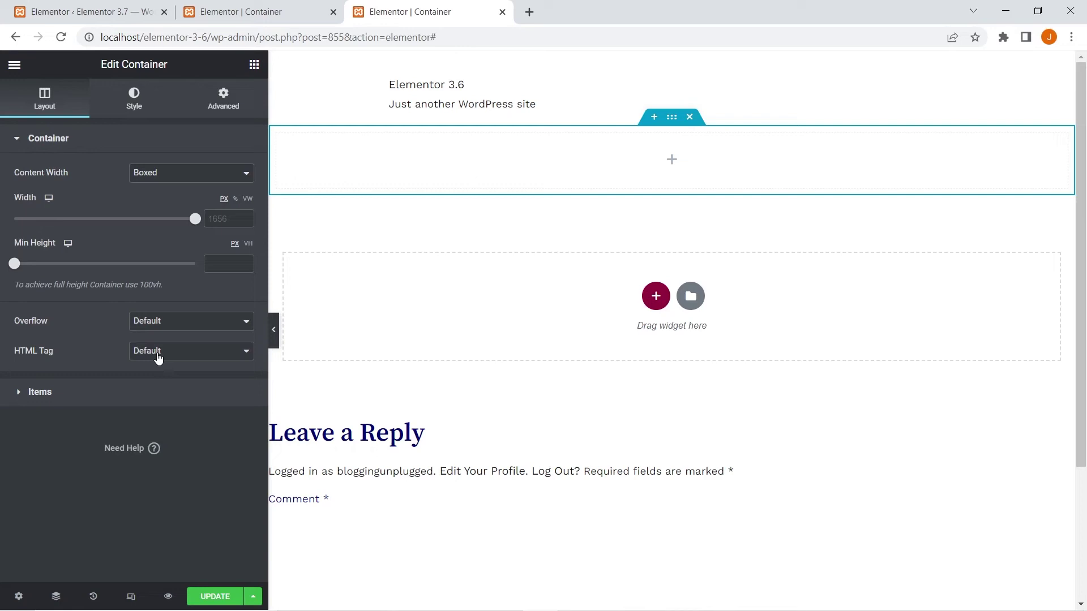
pyautogui.click(158, 354)
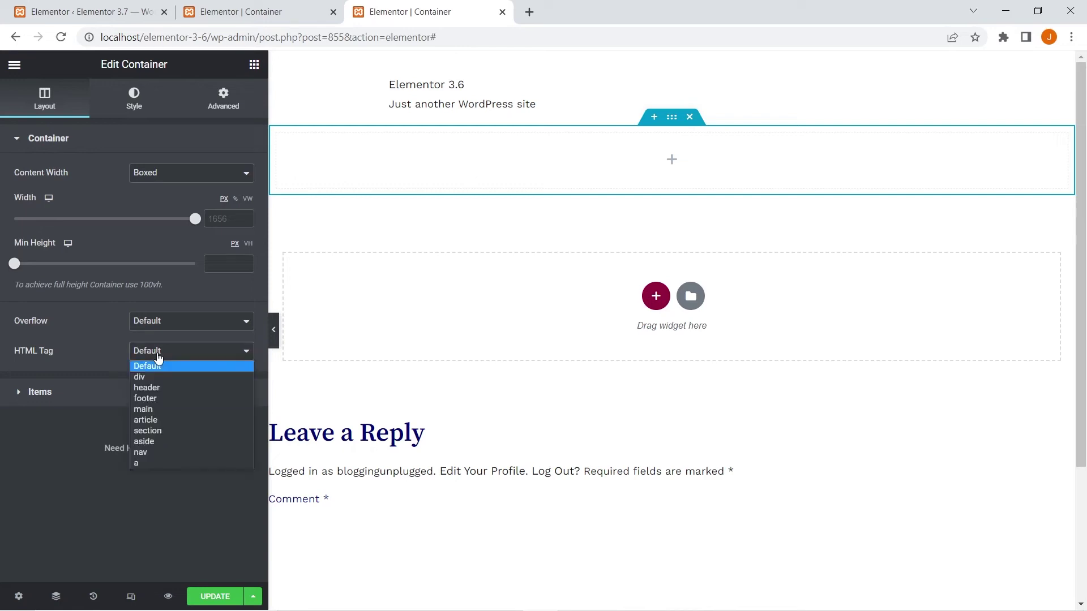
pyautogui.click(176, 466)
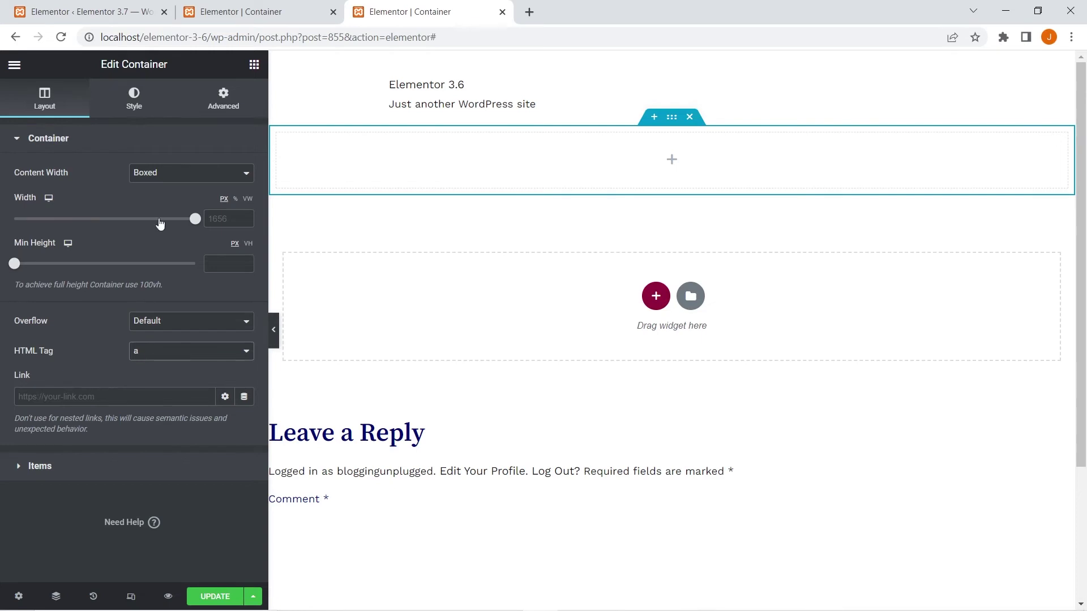
# Set the container's HTML Tag to a in Elementor 3.7 and compare its nested link notice with the one in 3.6
pyautogui.click(238, 12)
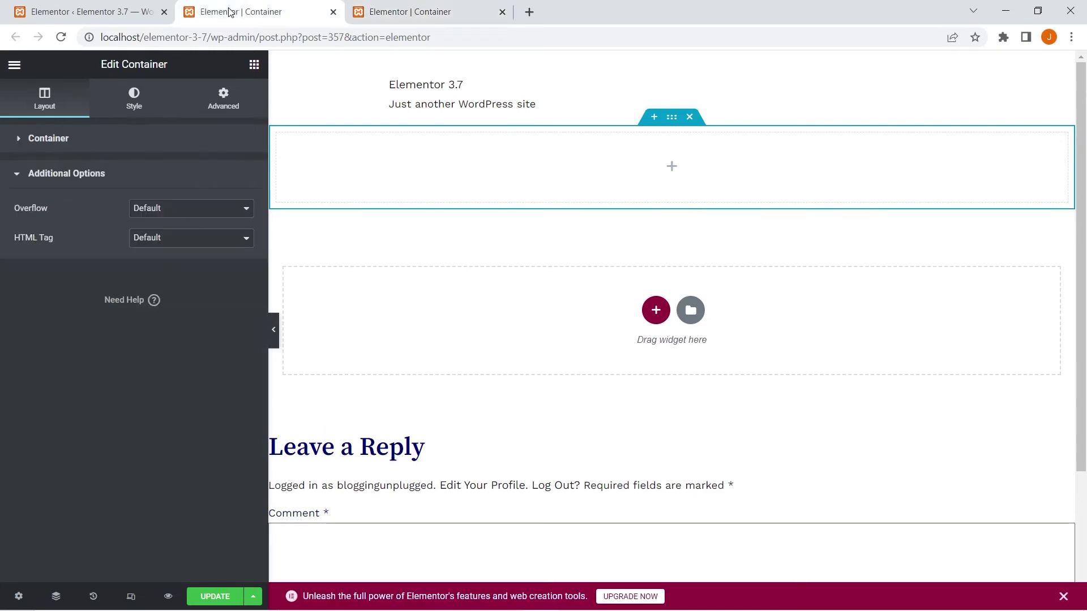
pyautogui.click(173, 239)
pyautogui.click(147, 355)
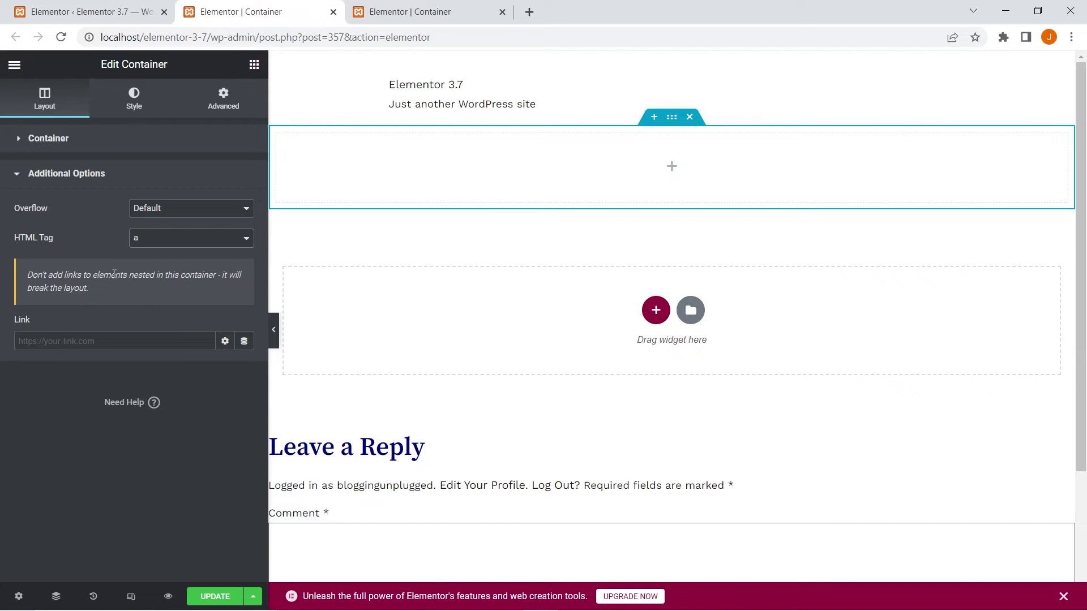
pyautogui.click(392, 8)
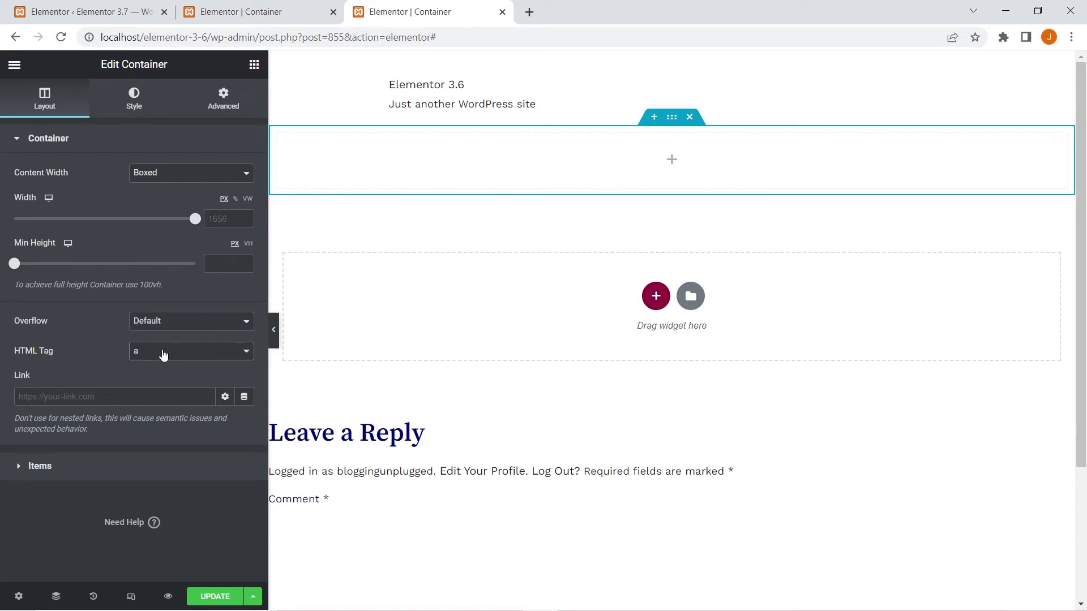
pyautogui.click(272, 7)
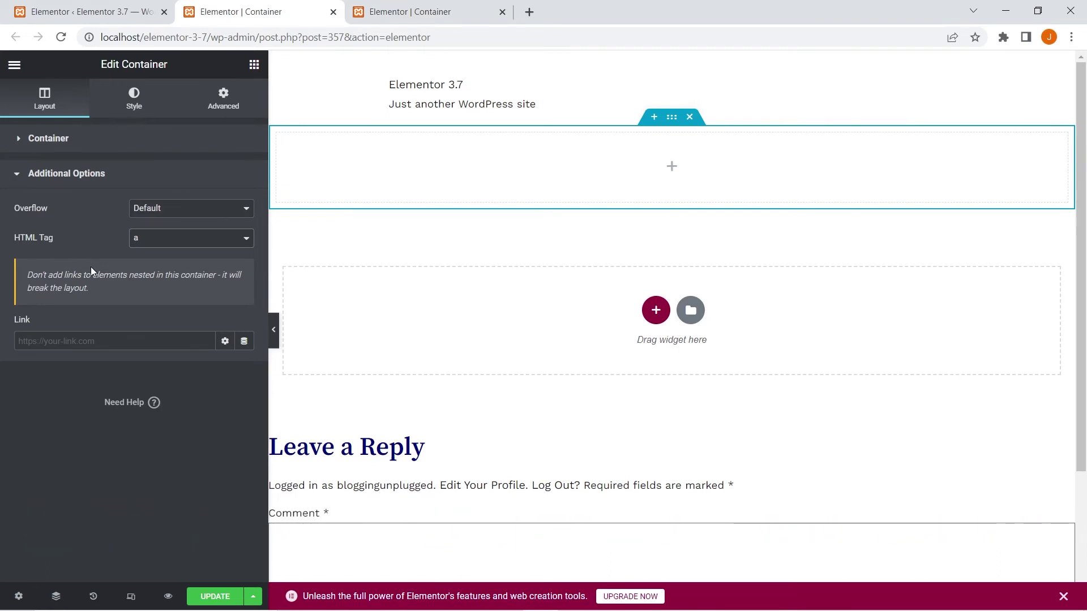
# Deselect the container in Elementor 3.7 and 3.6, and examine which context commands the 3.6 container offers
pyautogui.click(626, 406)
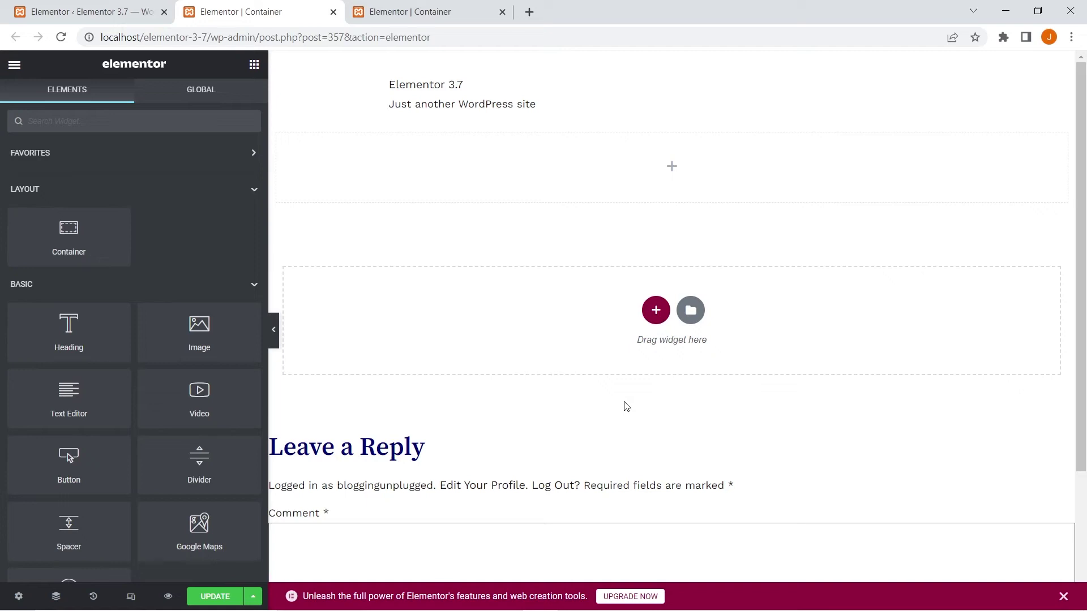
pyautogui.click(424, 7)
pyautogui.click(626, 109)
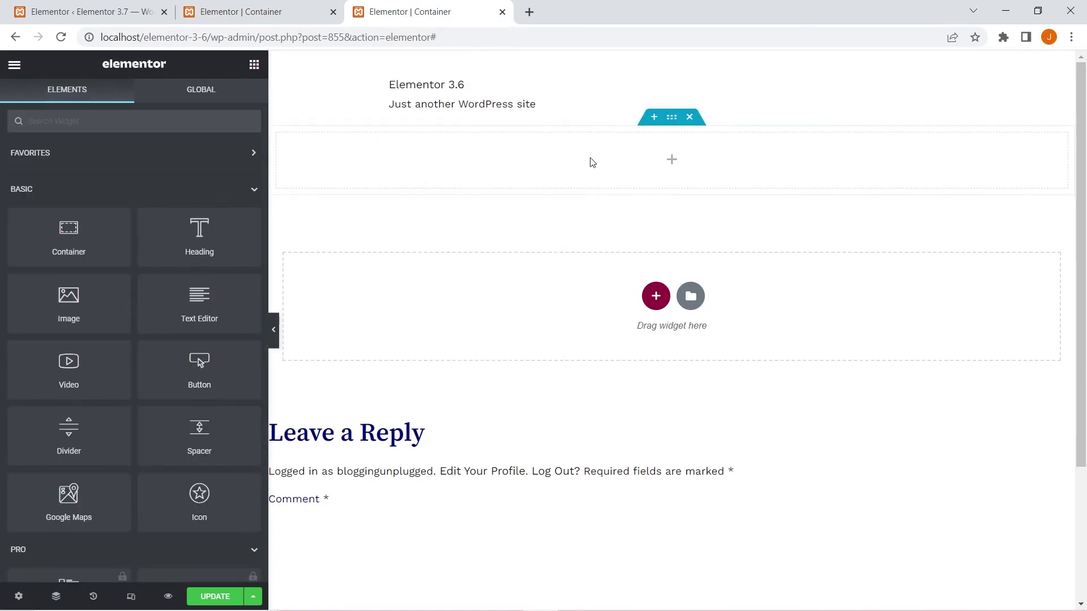
pyautogui.rightClick(490, 164)
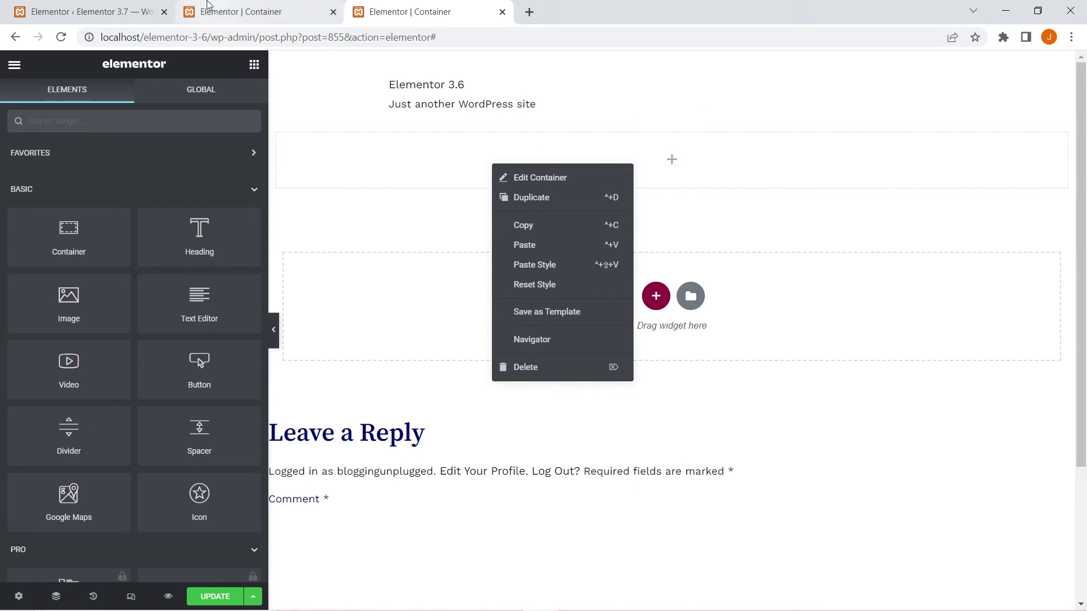
# In Elementor 3.7, run the Add New Container command on the existing container
pyautogui.click(213, 5)
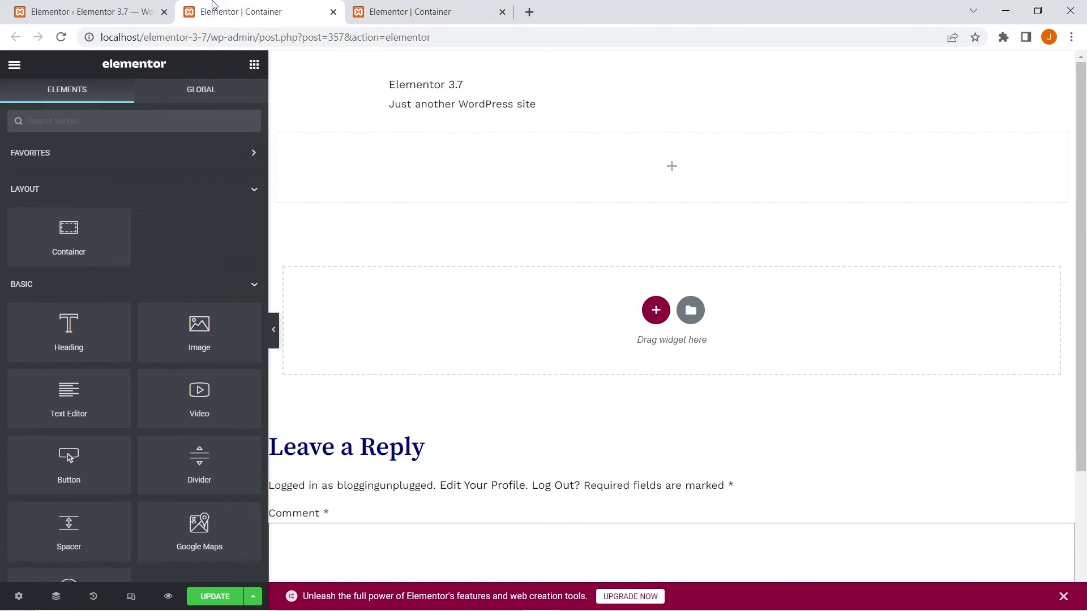
pyautogui.rightClick(424, 175)
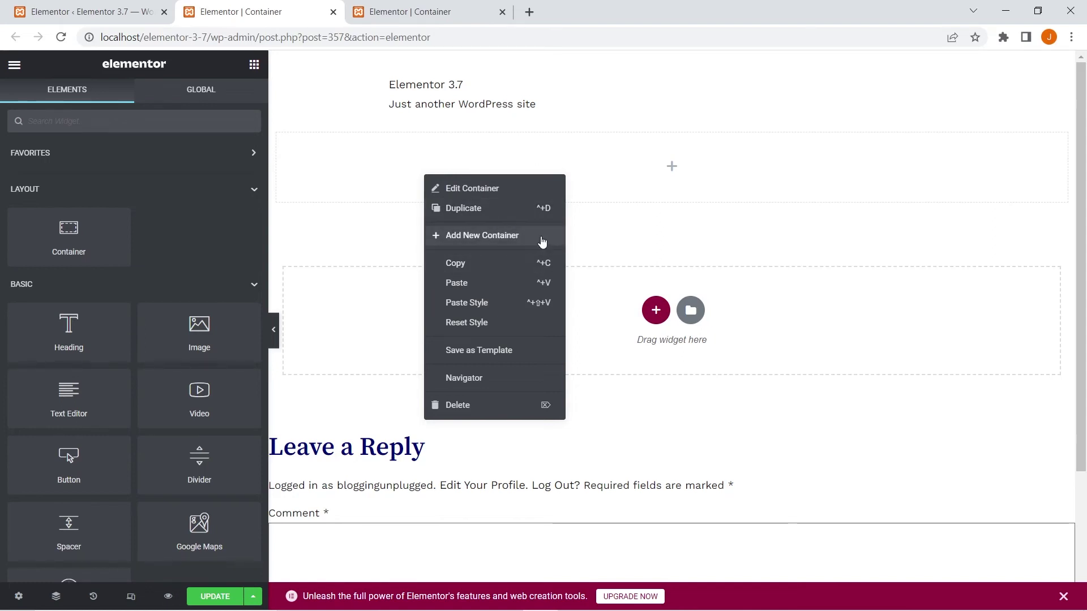
pyautogui.click(519, 238)
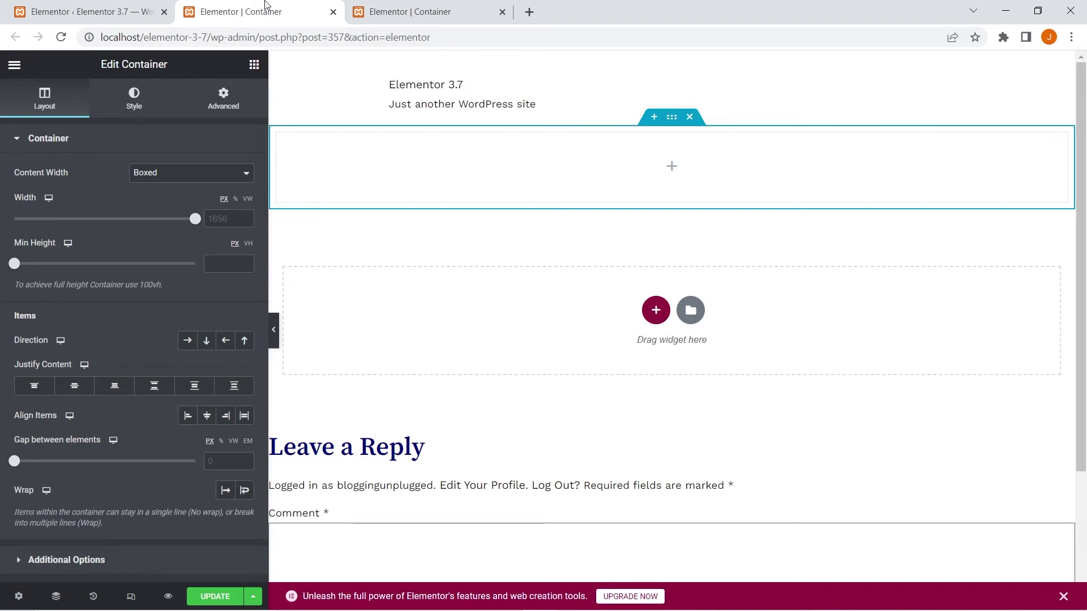
# Open the Layout page of Site Settings in Elementor 3.6 to examine its layout options
pyautogui.click(370, 7)
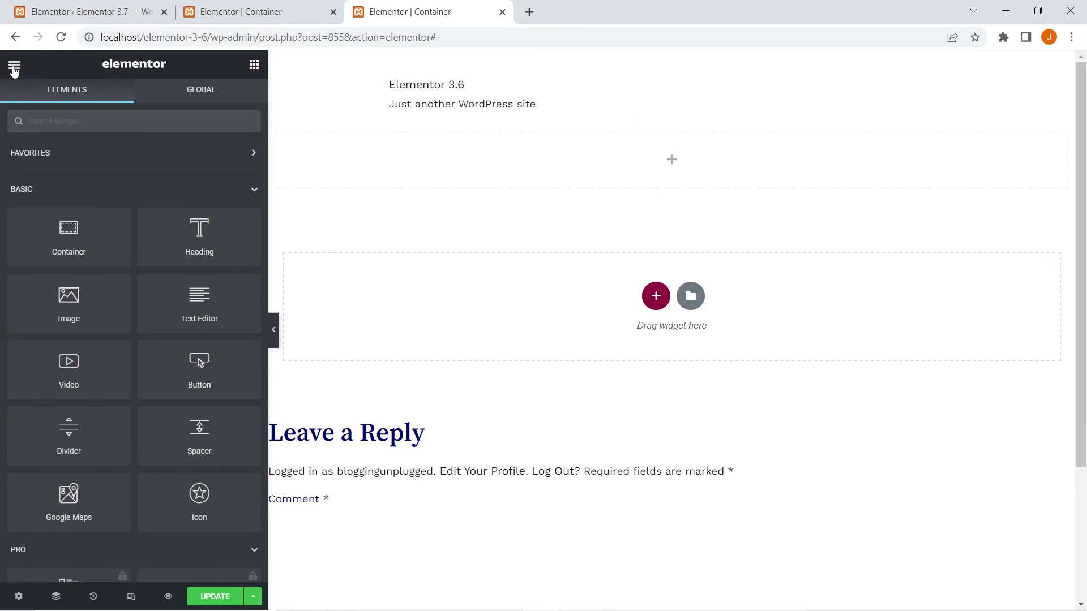
pyautogui.click(14, 67)
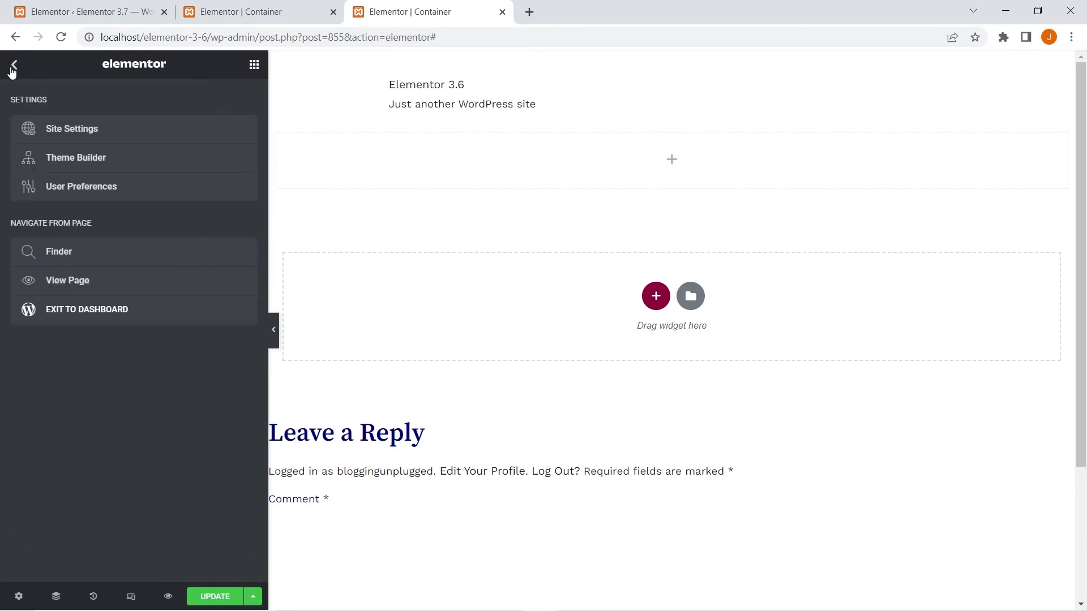
pyautogui.click(89, 130)
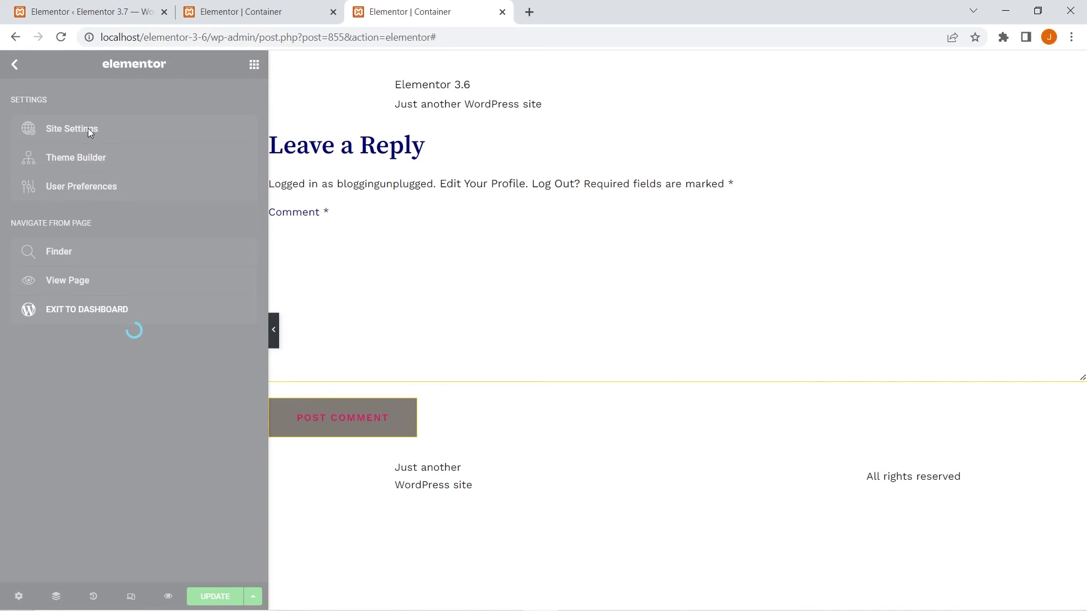
pyautogui.scroll(-2, 95, 402)
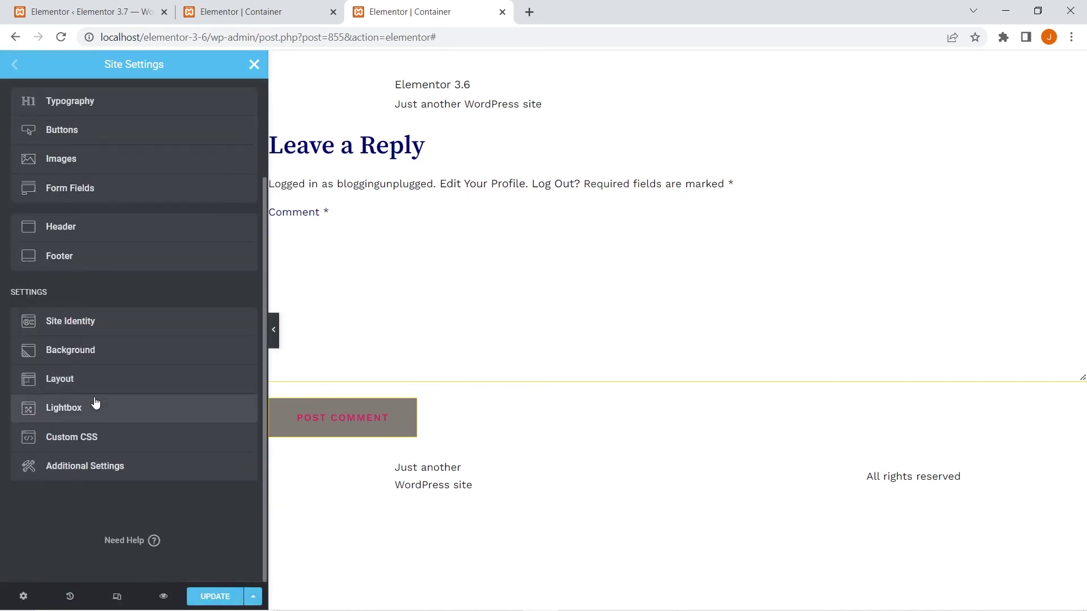
pyautogui.click(92, 378)
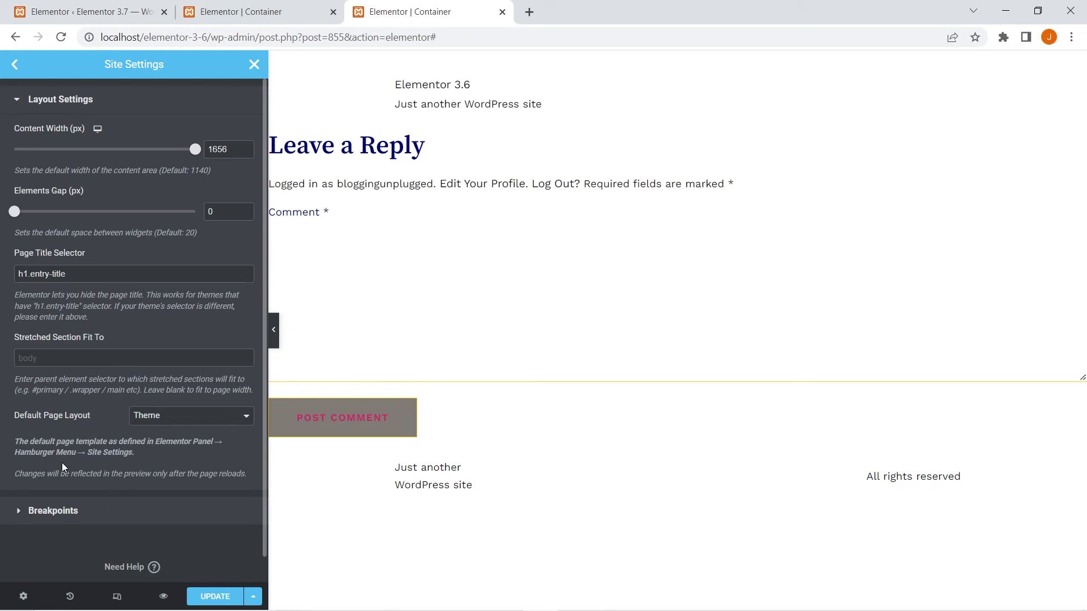
# Open the Layout page of Site Settings in Elementor 3.7 to examine its Container Padding option
pyautogui.click(249, 10)
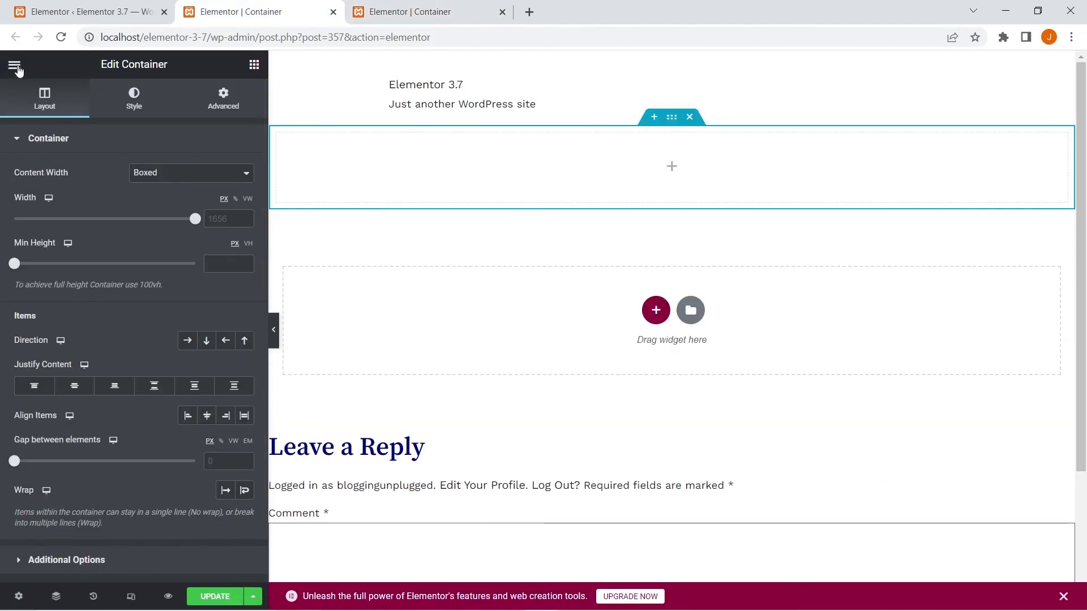
pyautogui.click(15, 64)
pyautogui.click(56, 135)
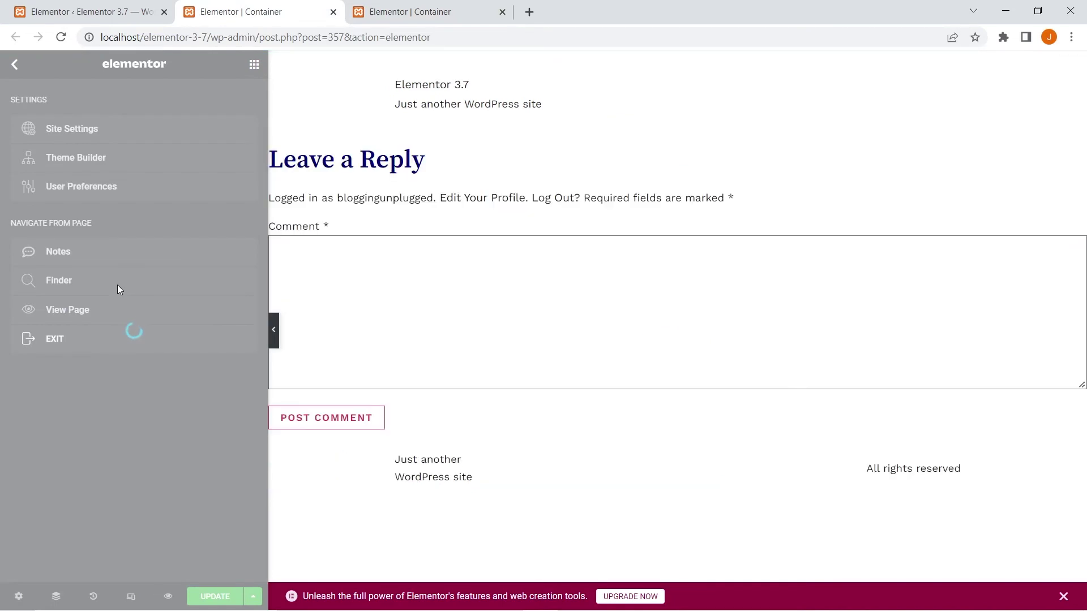
pyautogui.scroll(-3, 116, 291)
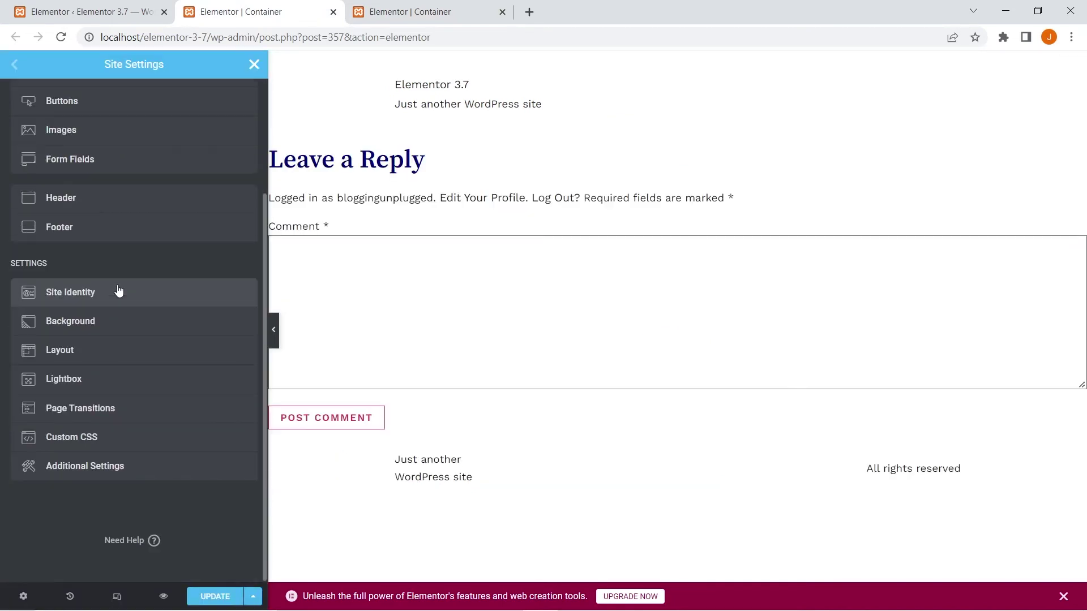
pyautogui.click(89, 361)
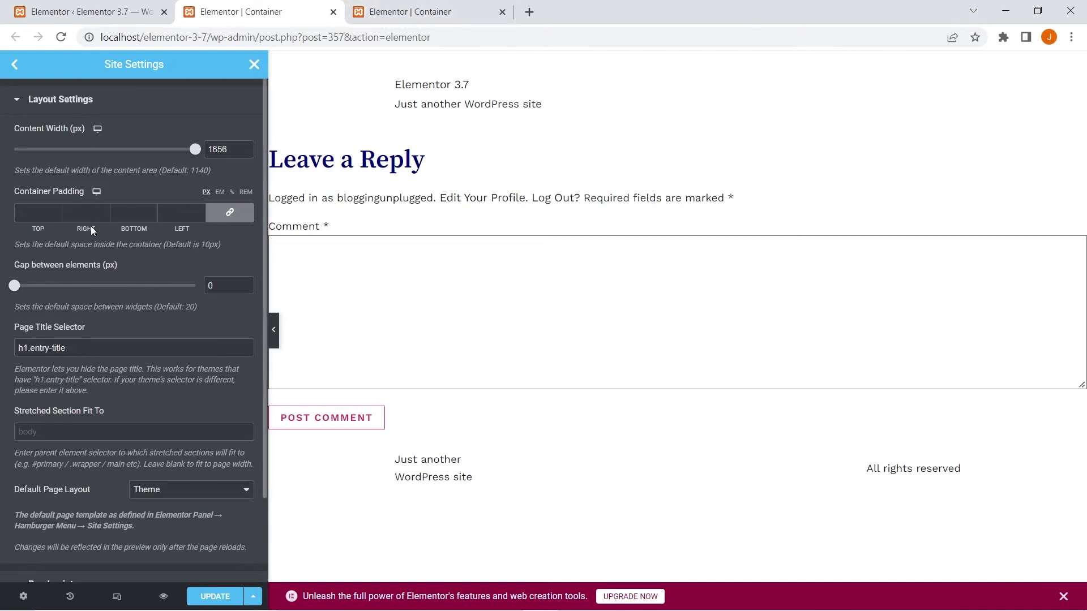
# Compare the Layout Settings of Elementor 3.6 and 3.7, and highlight the default value note under Container Padding in 3.7
pyautogui.hotkey('ctrl', 'Tab')
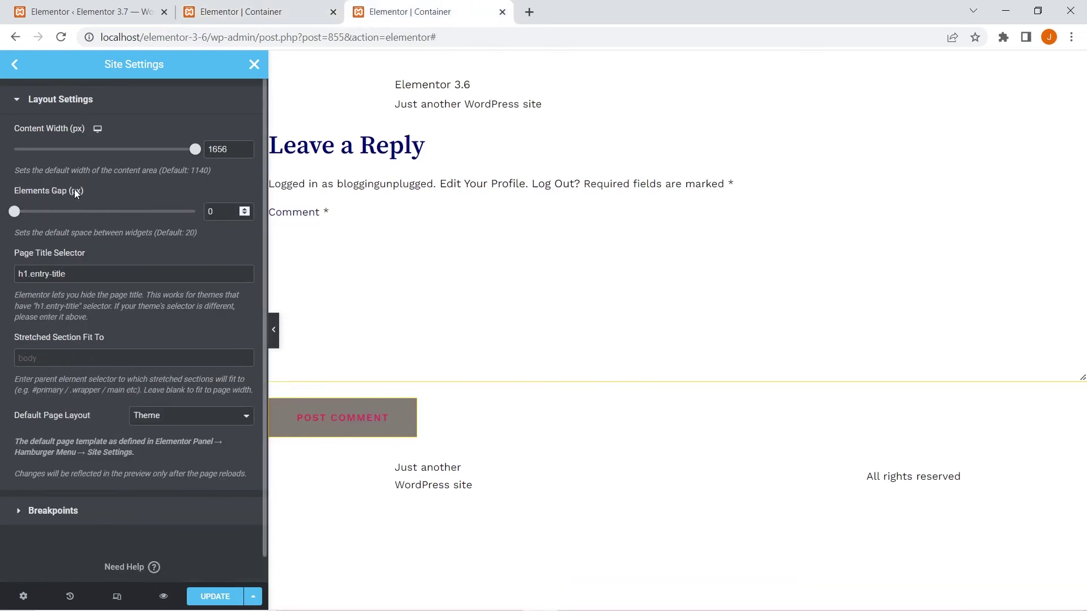
pyautogui.click(250, 15)
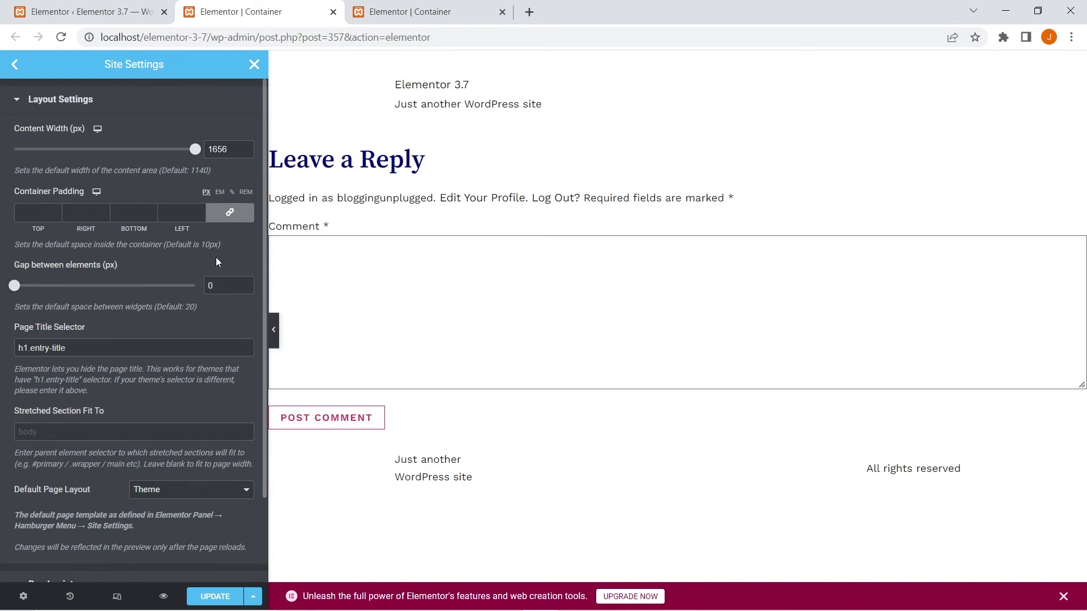
pyautogui.moveTo(166, 244); pyautogui.dragTo(218, 244)
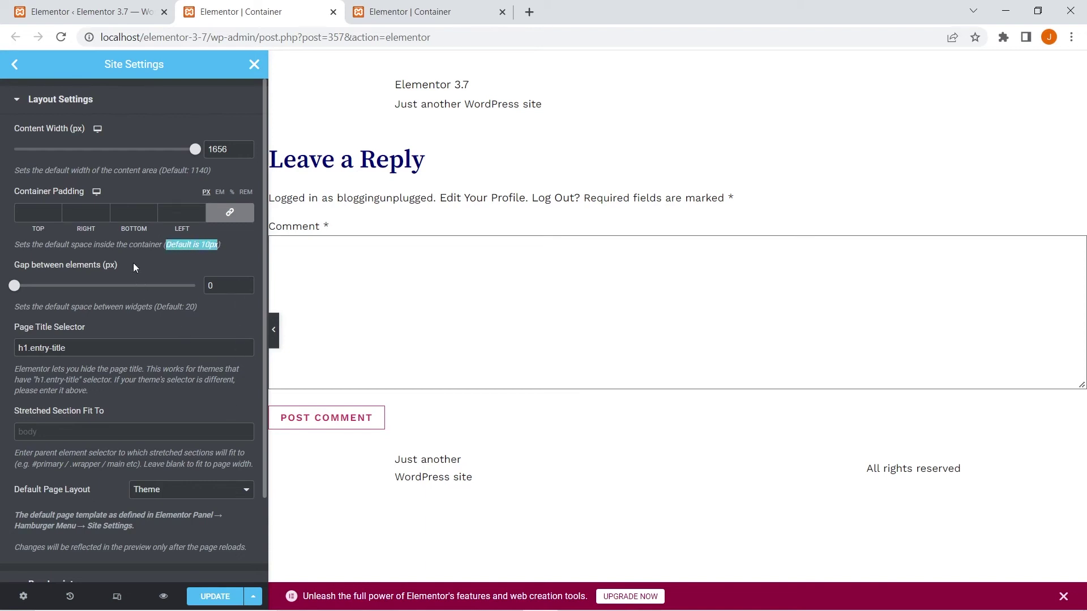
# Set the site-wide Container Padding in Elementor 3.7 to 5 px on all linked sides
pyautogui.click(127, 244)
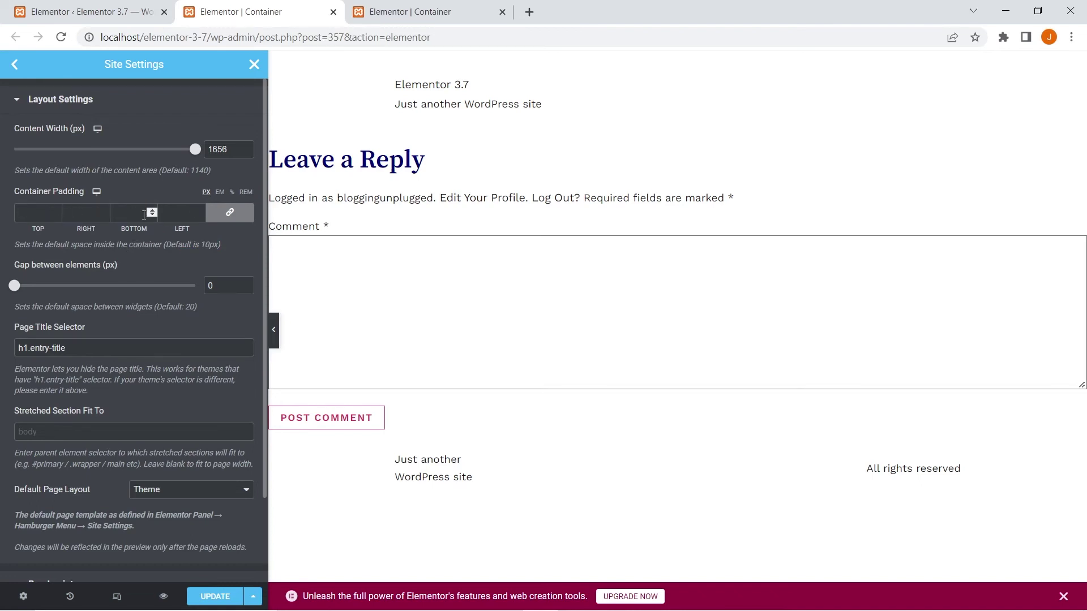
pyautogui.click(144, 214)
pyautogui.write('5')
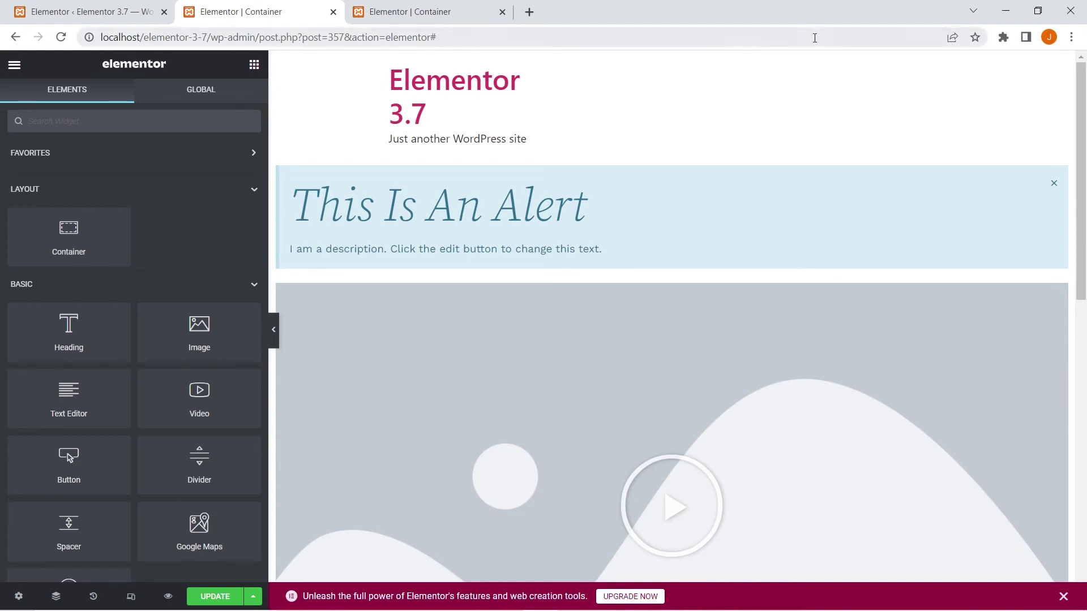
# Open the Alert widget's content settings on the Elementor 3.6 page to examine its Dismiss Button option
pyautogui.scroll(-10, 619, 225)
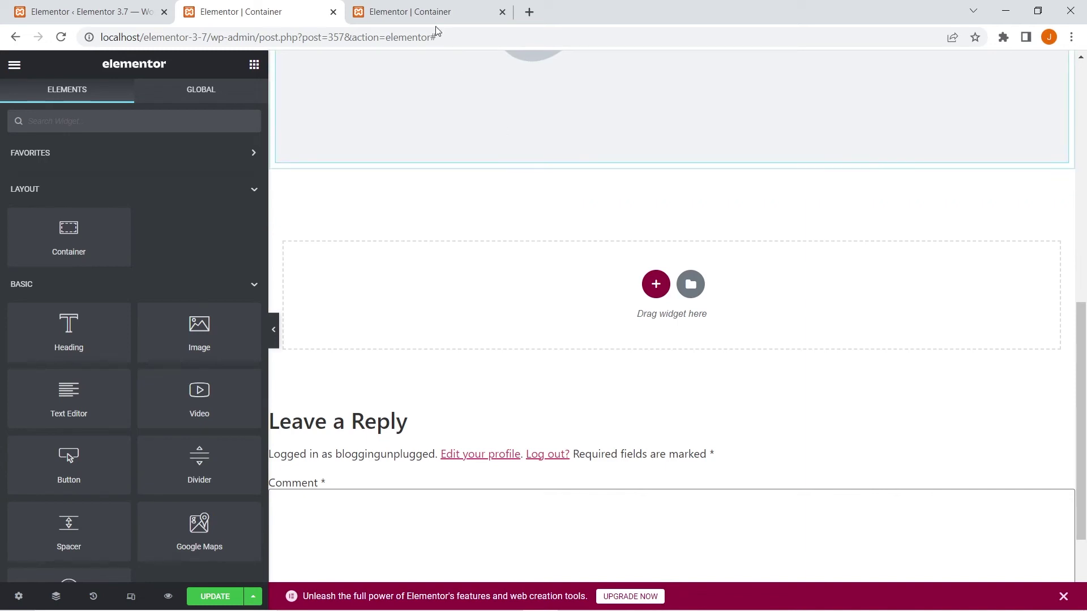
pyautogui.moveTo(411, 4)
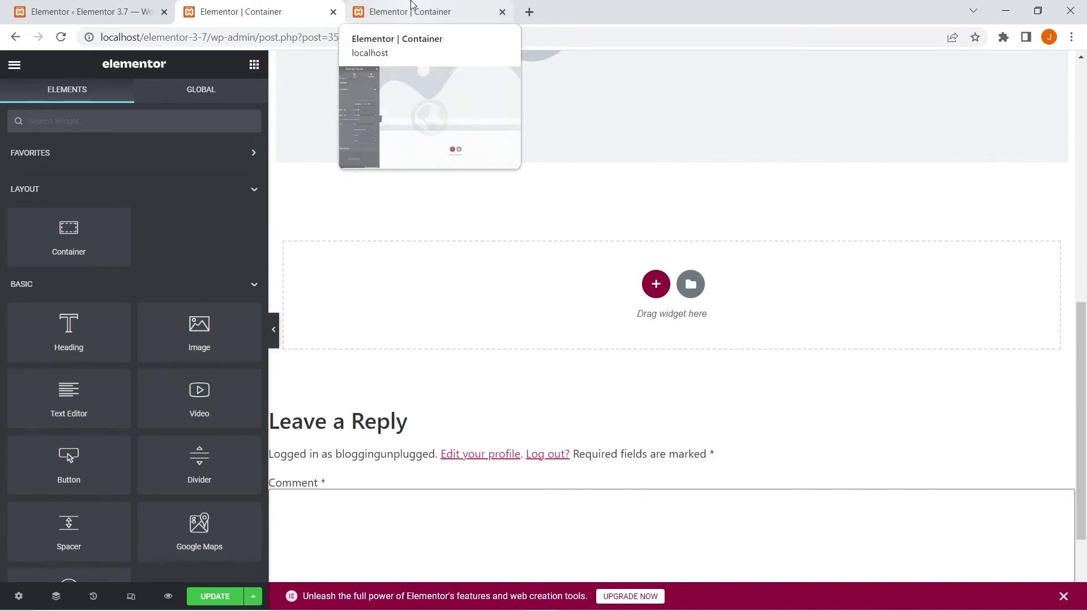
pyautogui.click(411, 5)
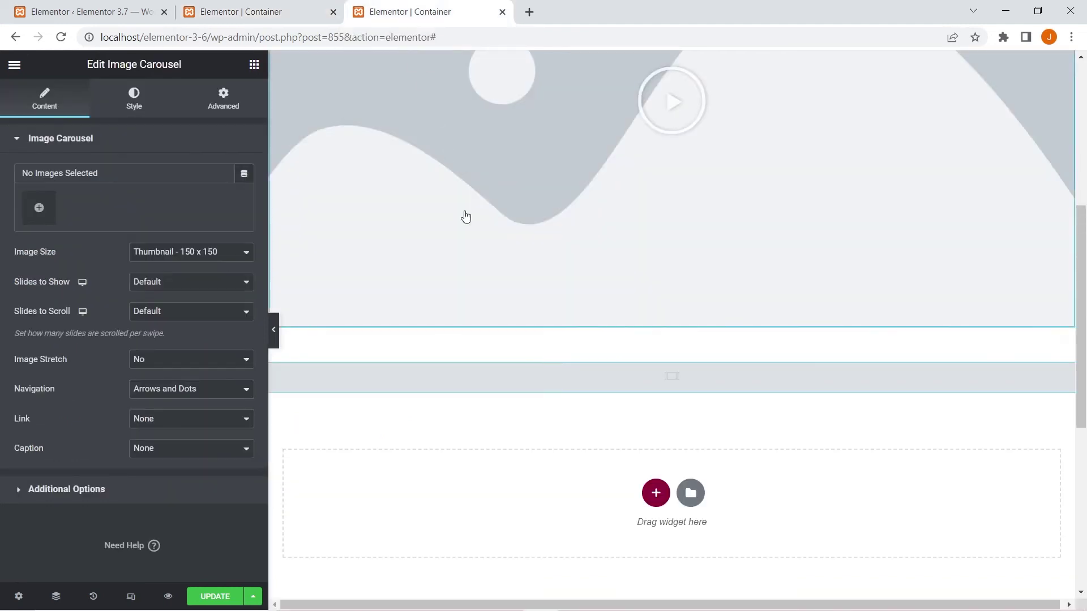
pyautogui.scroll(6, 463, 216)
pyautogui.click(461, 173)
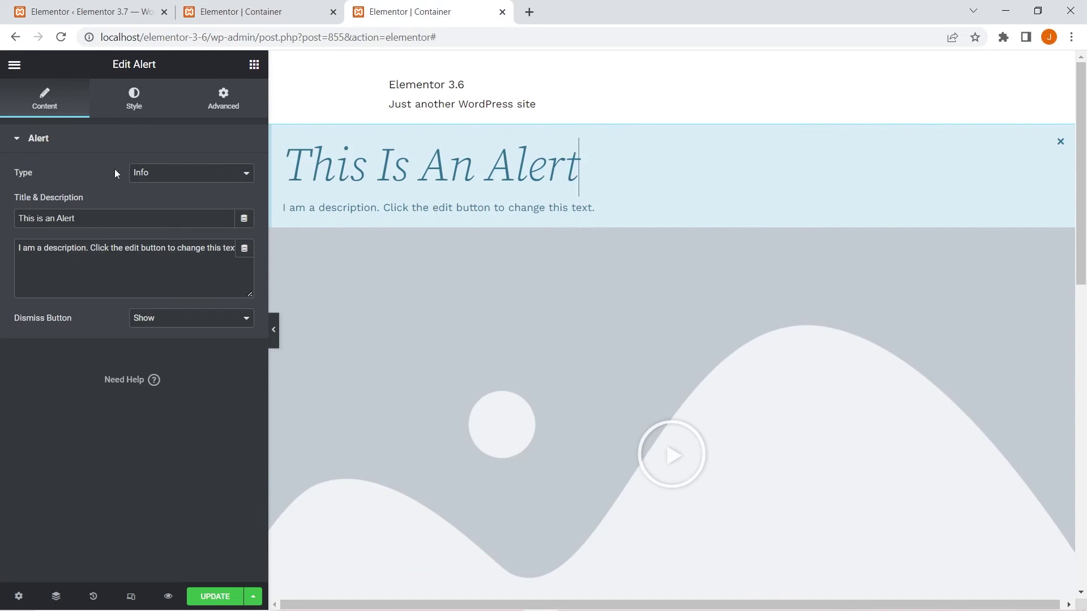
pyautogui.click(350, 167)
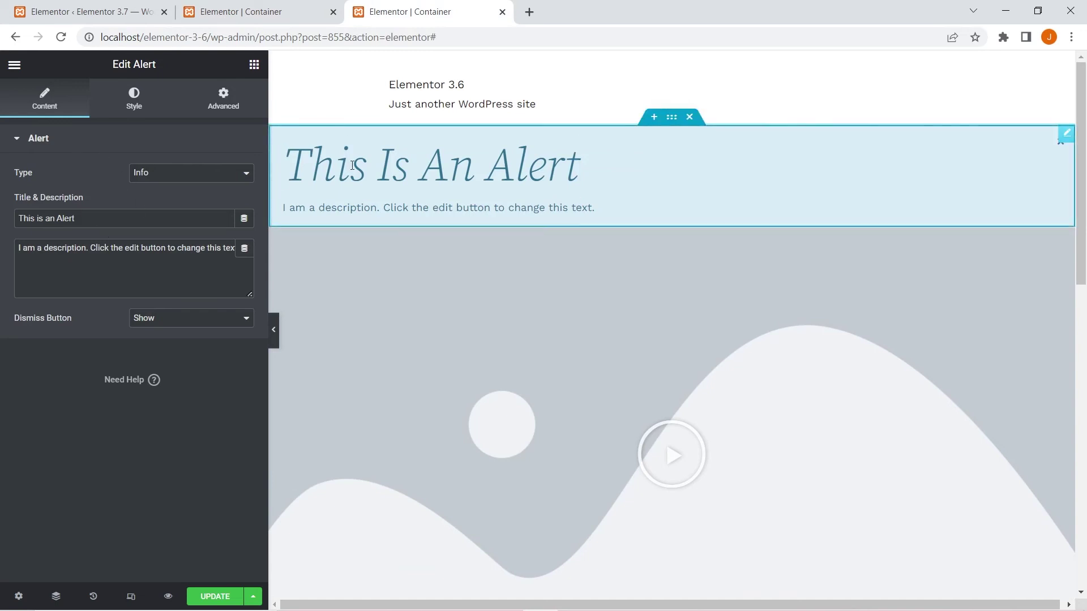
pyautogui.click(628, 146)
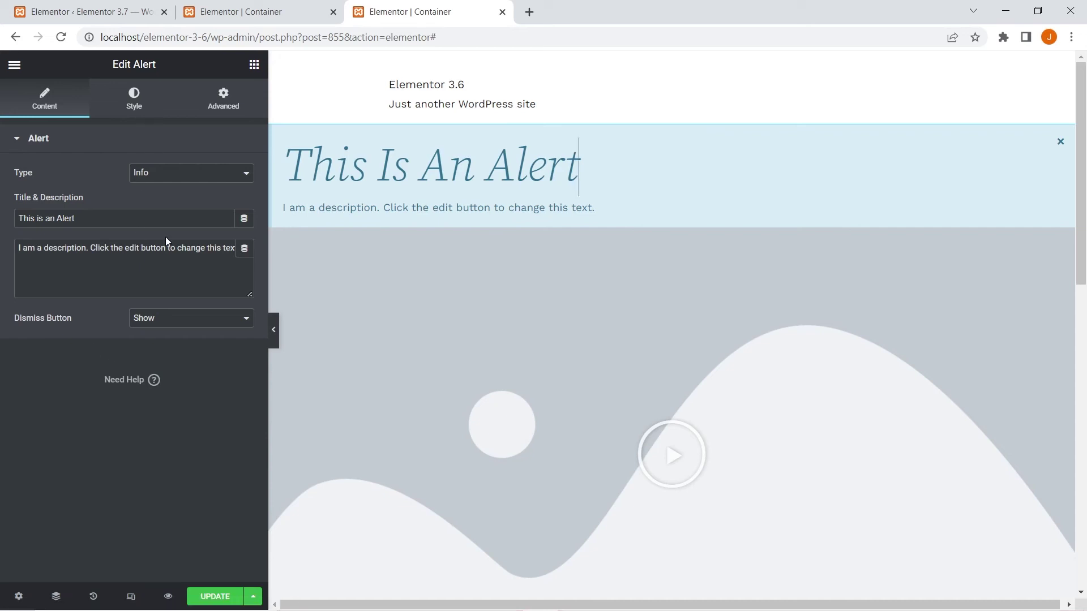
# Open the Alert widget on the Elementor 3.7 page and examine the SVG upload and Icon Library choices for its dismiss icon
pyautogui.click(281, 11)
pyautogui.scroll(10, 410, 280)
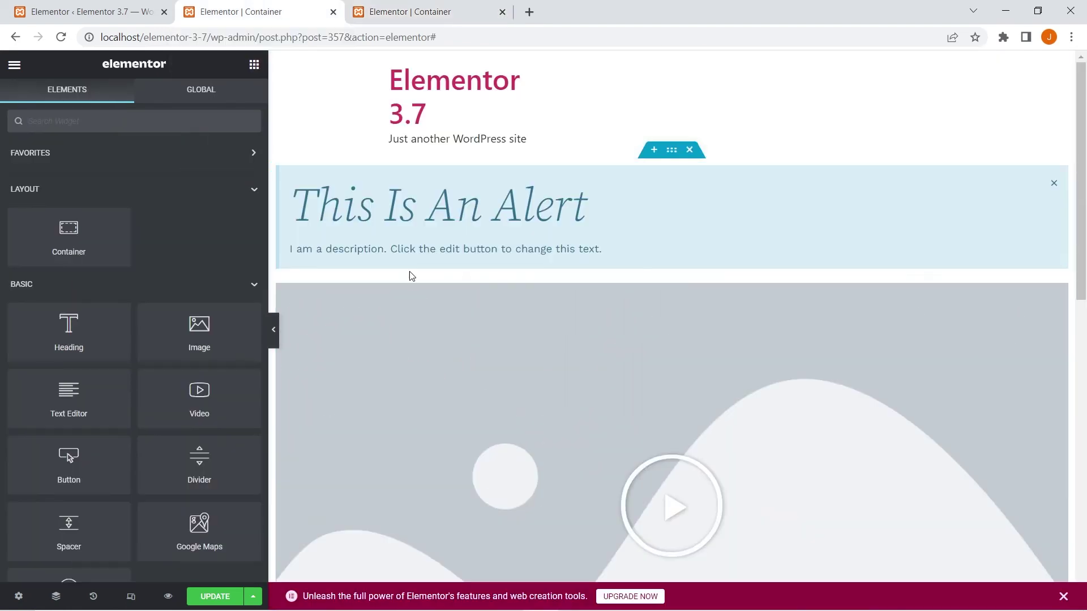
pyautogui.click(407, 217)
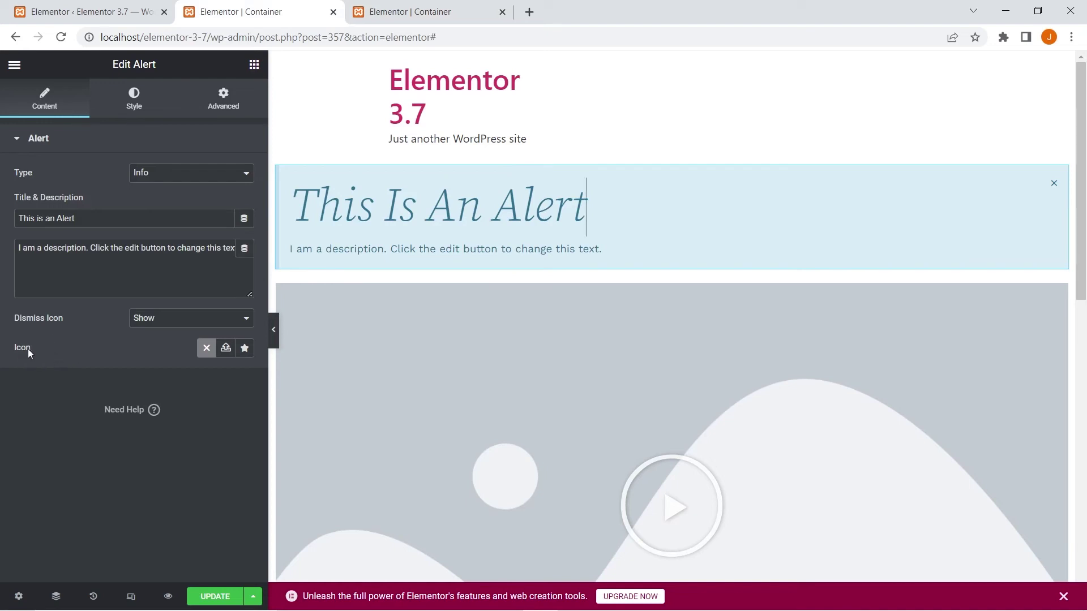
pyautogui.click(225, 349)
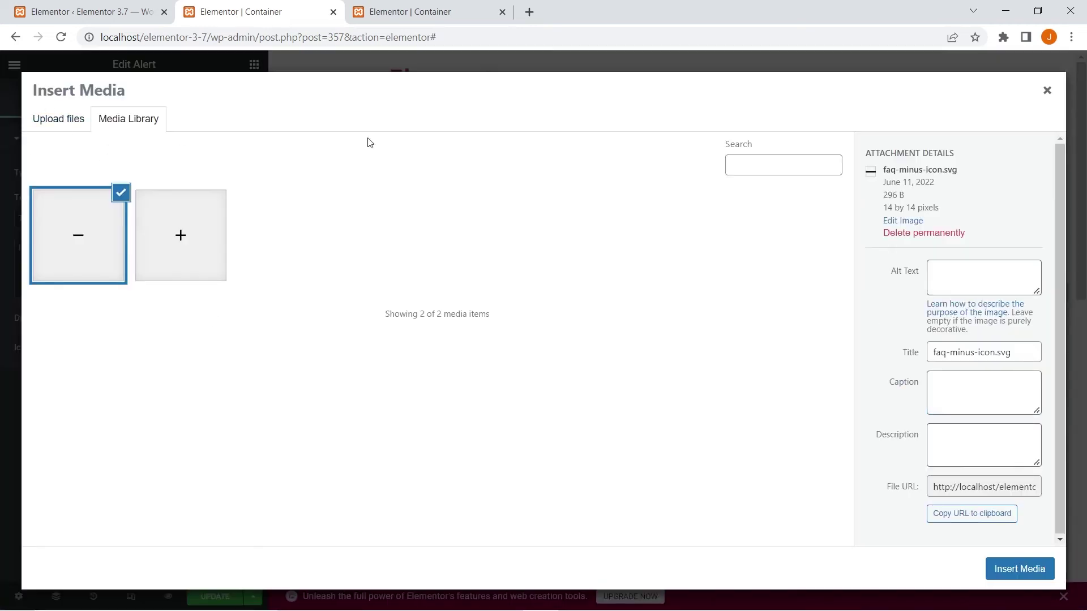
pyautogui.click(1047, 90)
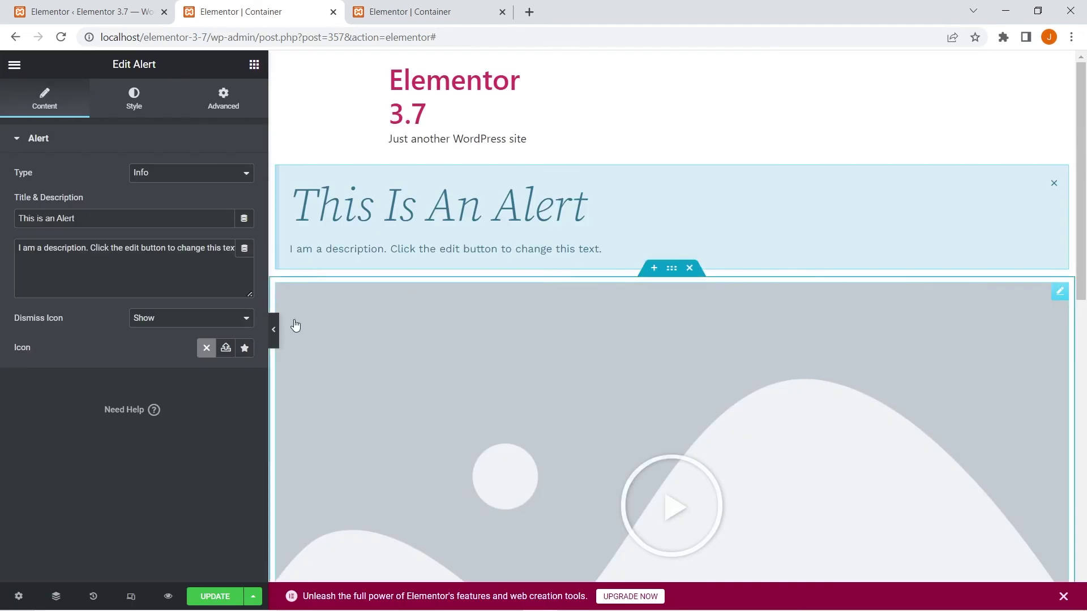
pyautogui.click(243, 348)
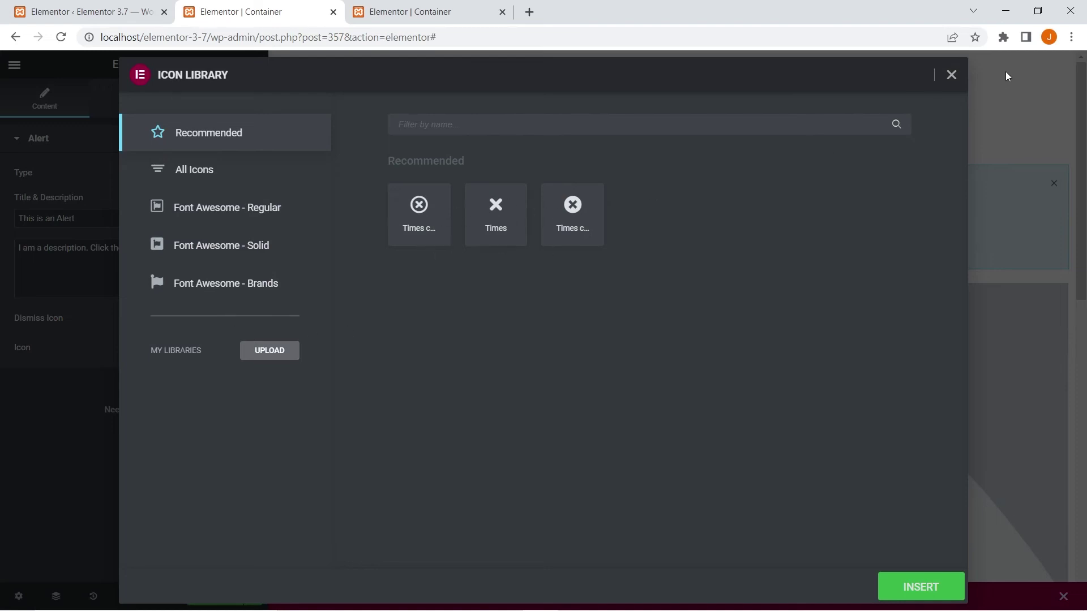
pyautogui.click(952, 75)
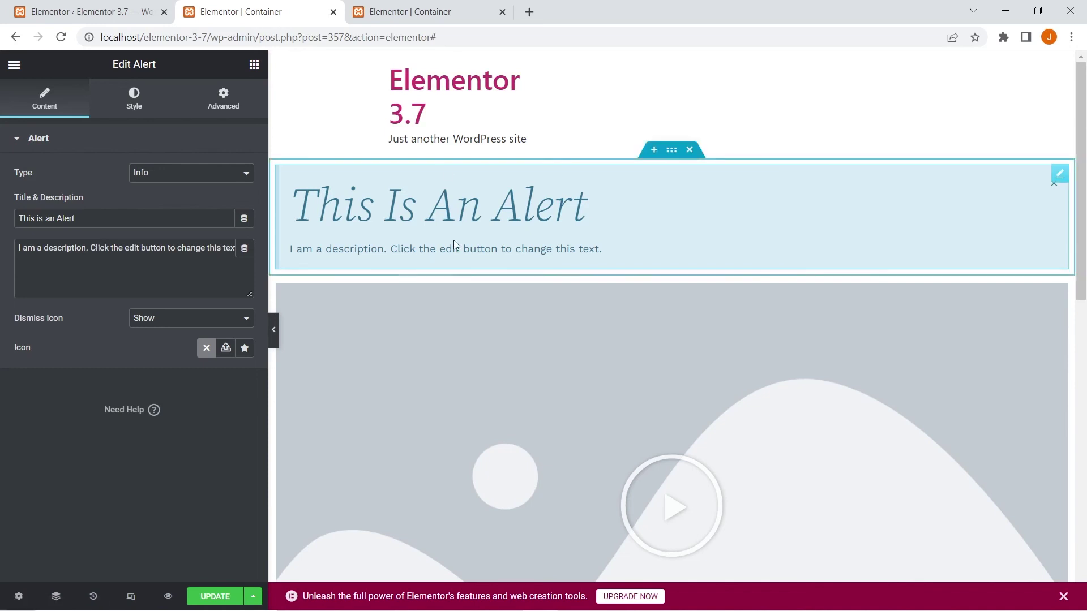
# Open the Video widget's Image Overlay settings on the Elementor 3.6 page, pausing the video preview
pyautogui.click(414, 15)
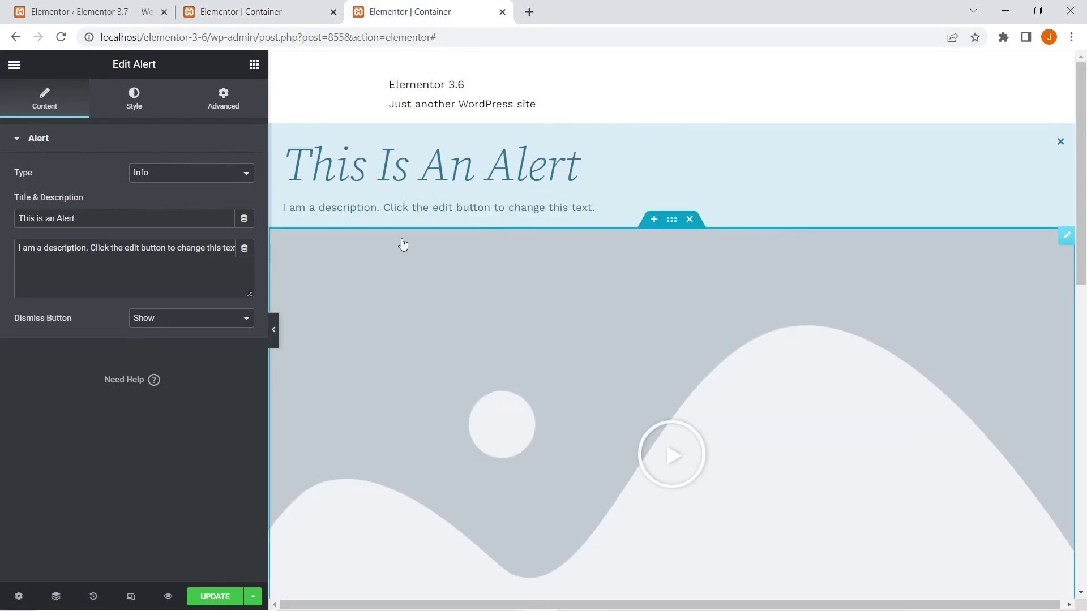
pyautogui.click(659, 245)
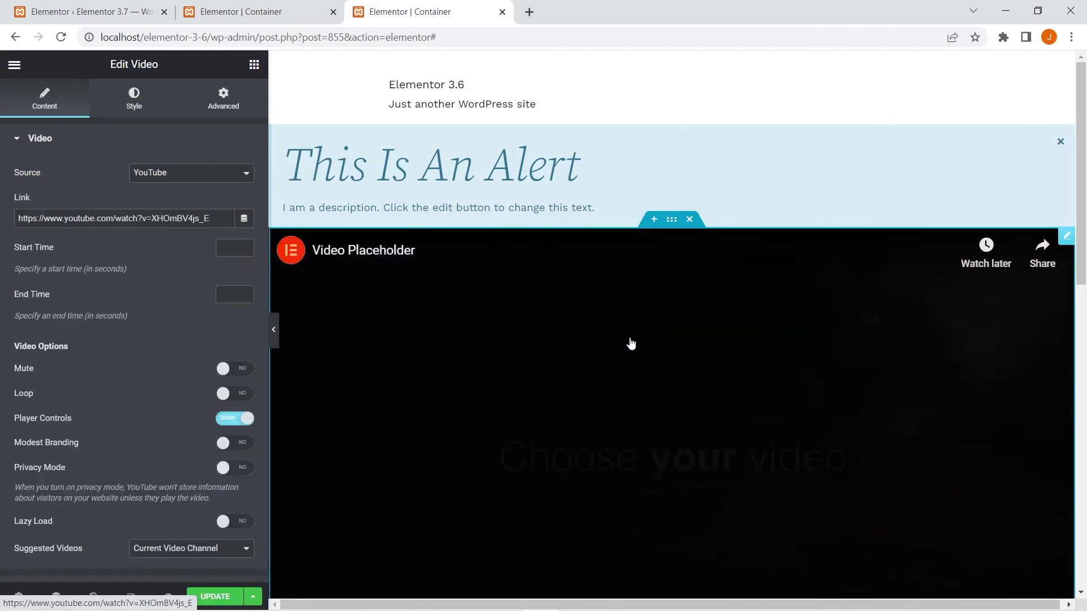
pyautogui.scroll(-2, 632, 368)
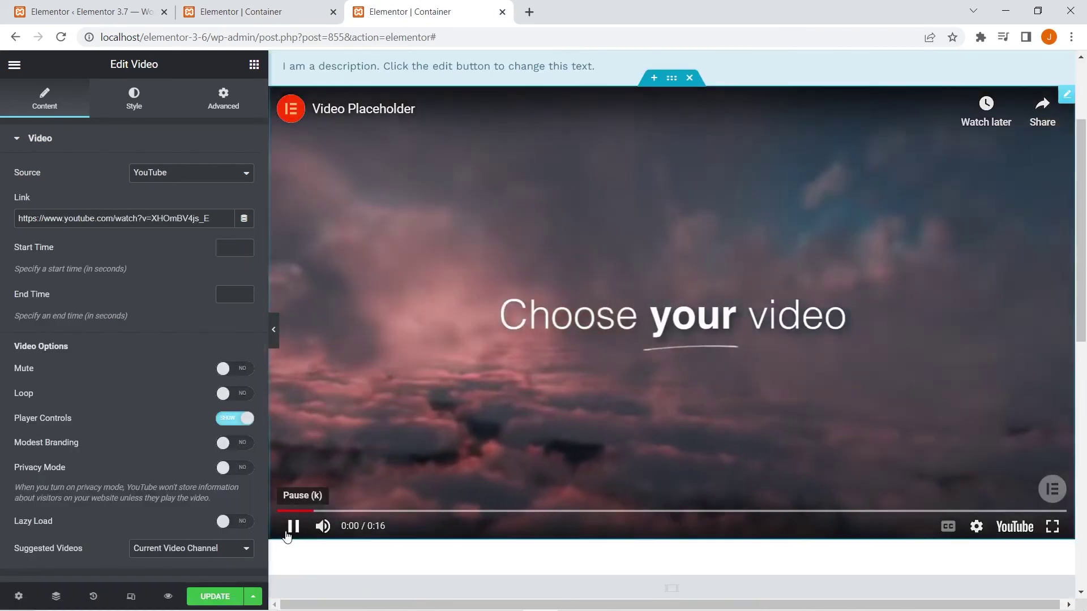
pyautogui.click(290, 528)
pyautogui.scroll(-2, 149, 423)
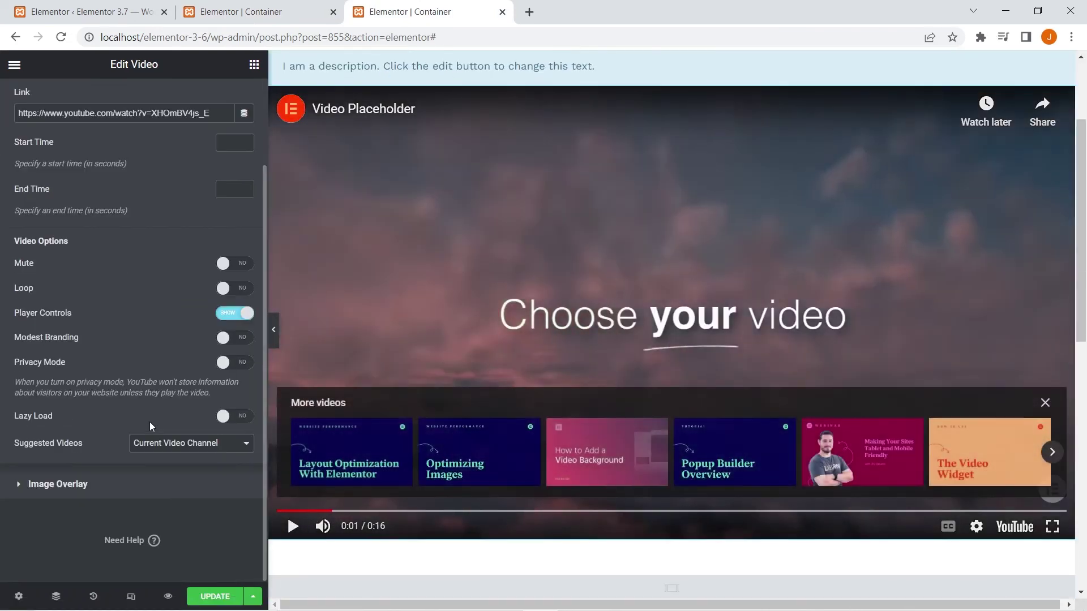
pyautogui.click(116, 492)
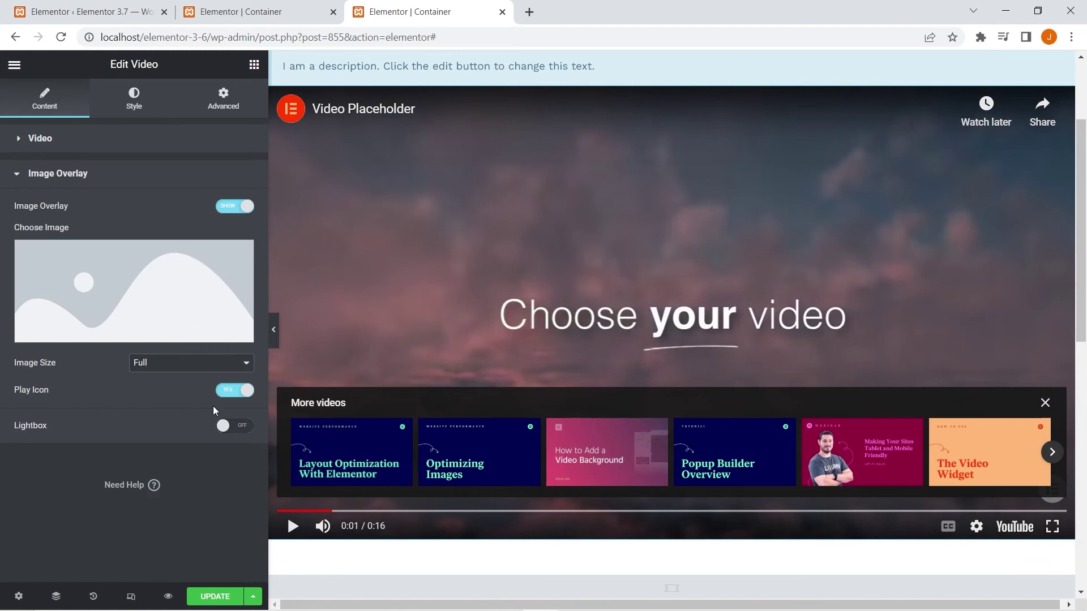
# Open the Video widget's Image Overlay settings on the Elementor 3.7 page, pausing the video preview
pyautogui.click(247, 8)
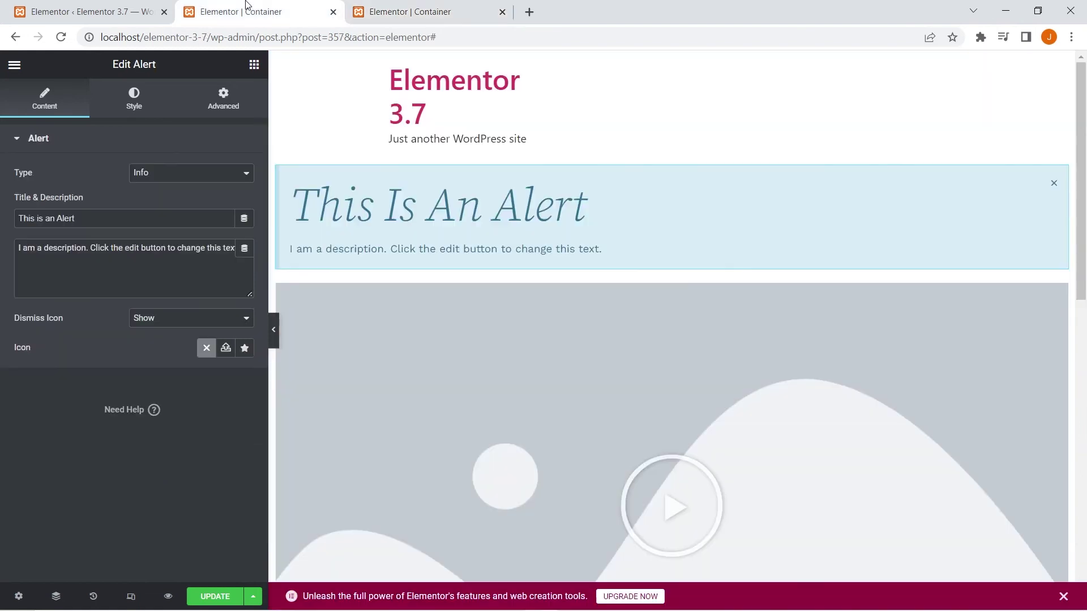
pyautogui.click(389, 330)
pyautogui.scroll(-3, 503, 330)
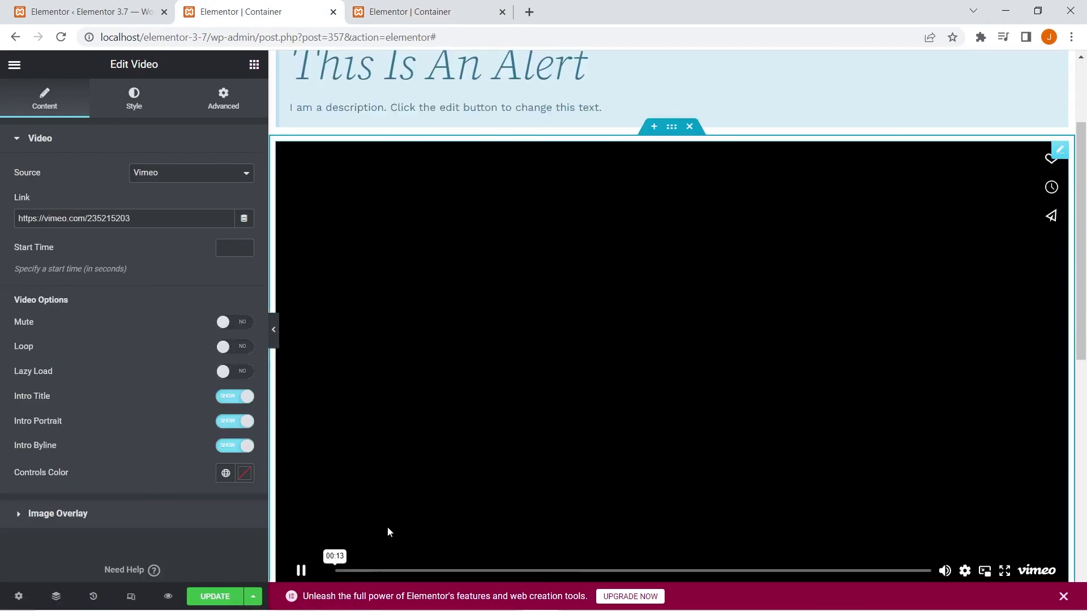
pyautogui.scroll(-1, 388, 529)
pyautogui.click(300, 505)
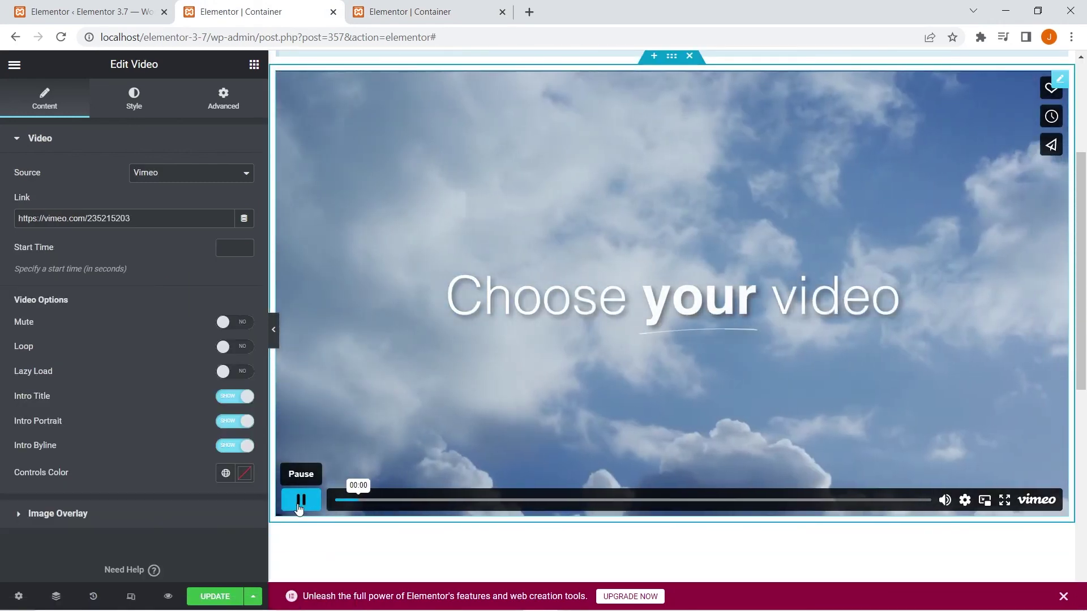
pyautogui.click(300, 503)
pyautogui.click(80, 516)
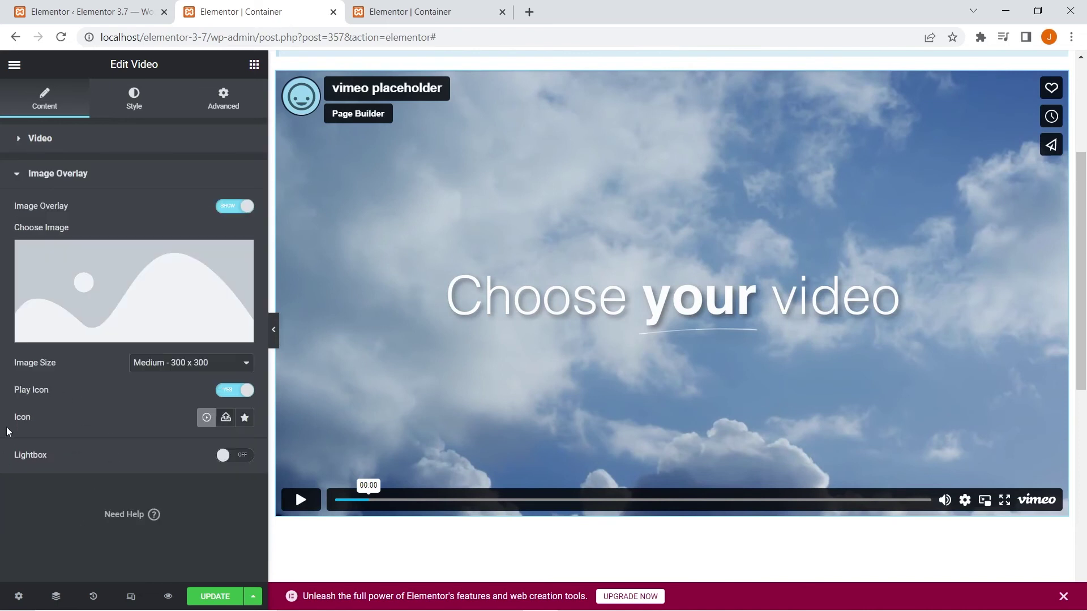
# Examine the SVG upload and Icon Library choices for the video's play icon, closing each without inserting anything
pyautogui.click(226, 419)
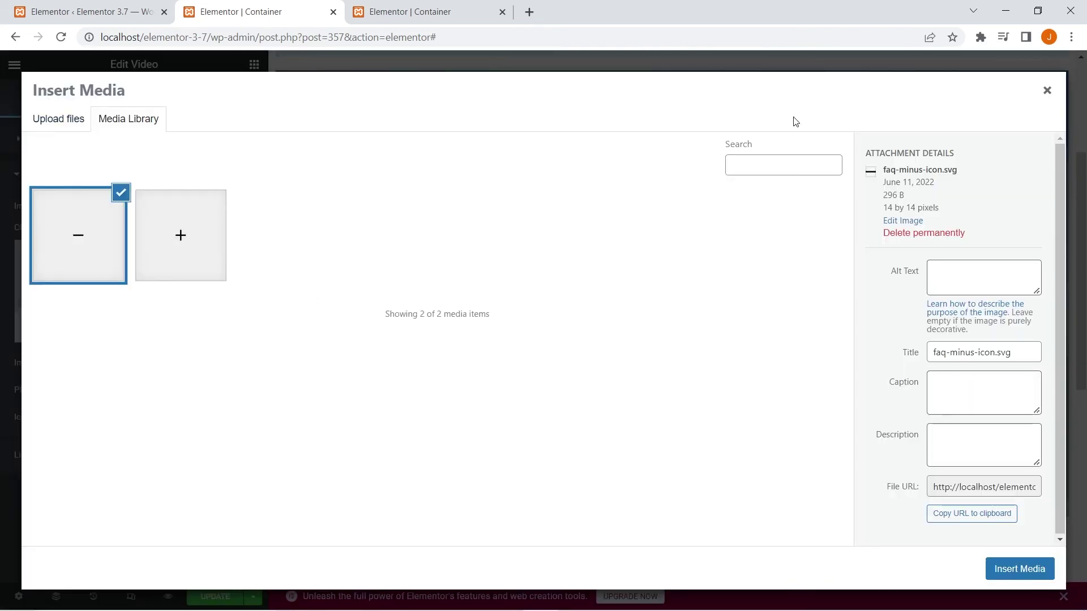
pyautogui.click(1047, 90)
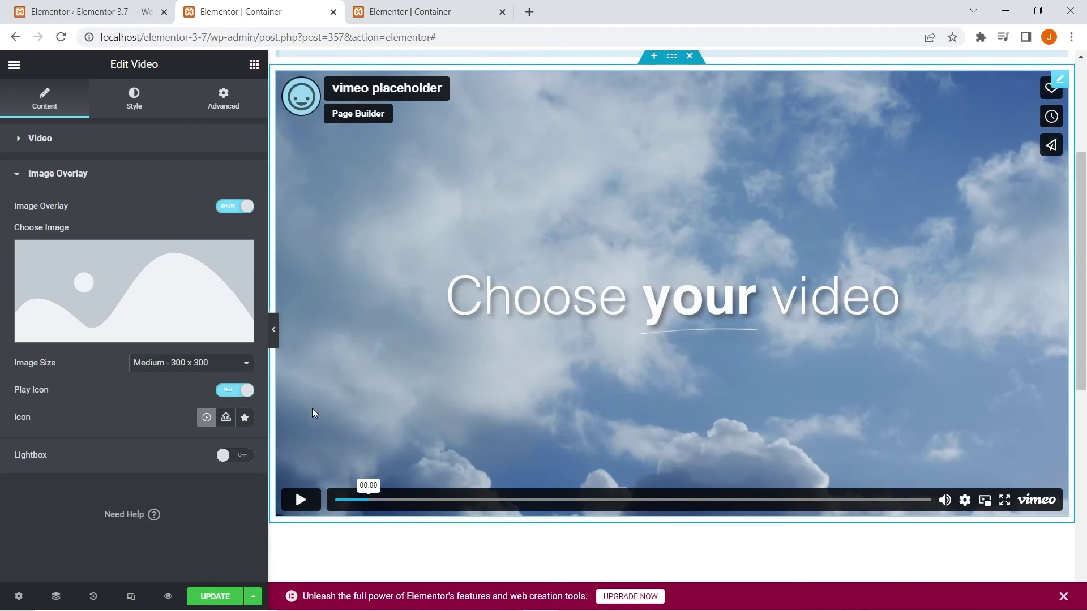
pyautogui.click(244, 418)
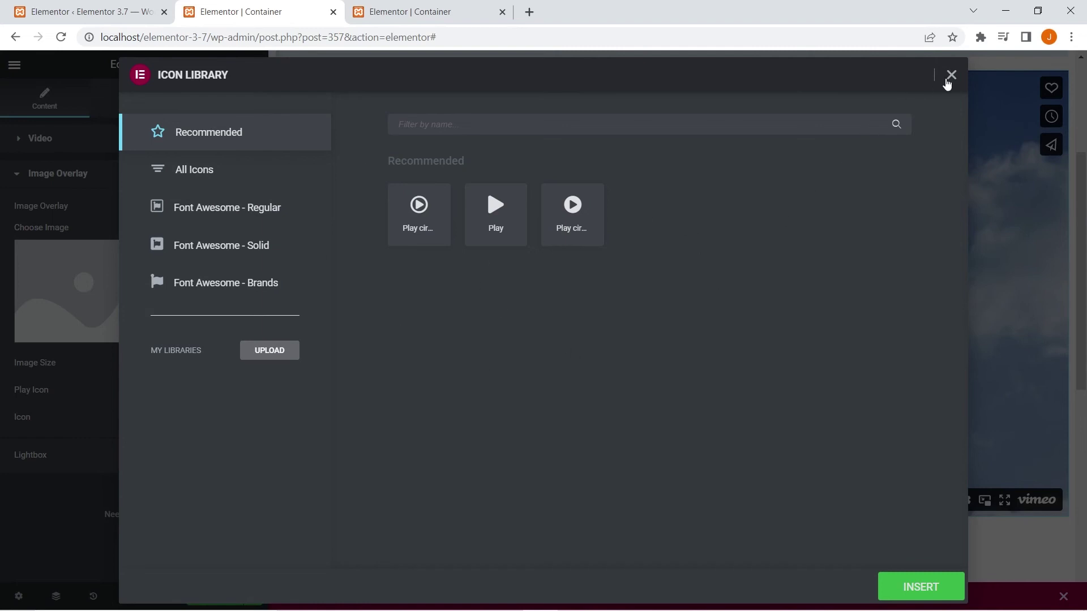
pyautogui.click(952, 75)
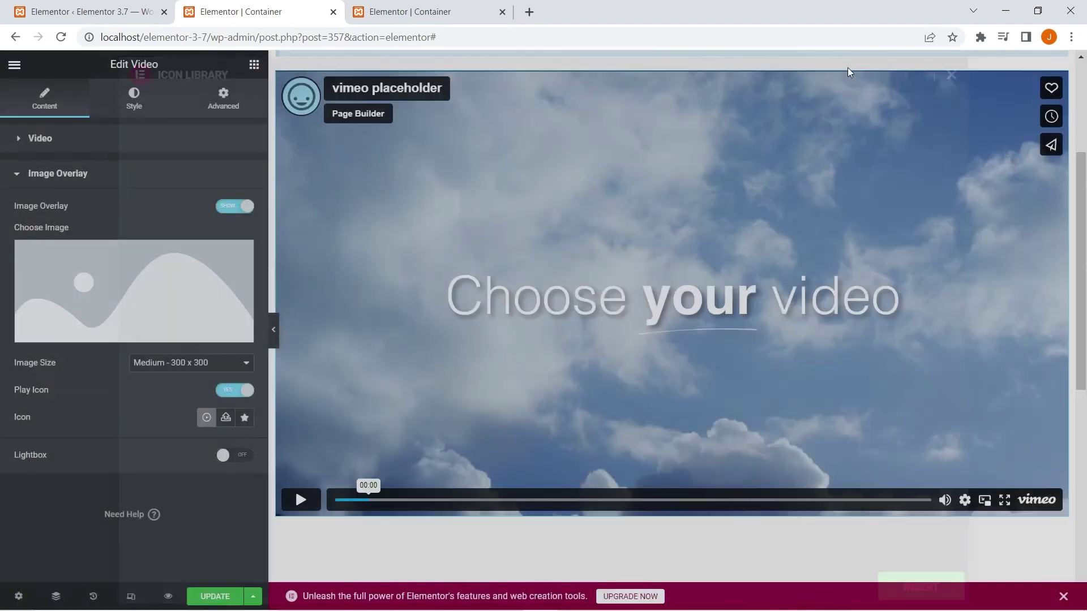
# Examine the Image Carousel widget's Additional Options and main content settings on the Elementor 3.6 page
pyautogui.click(456, 5)
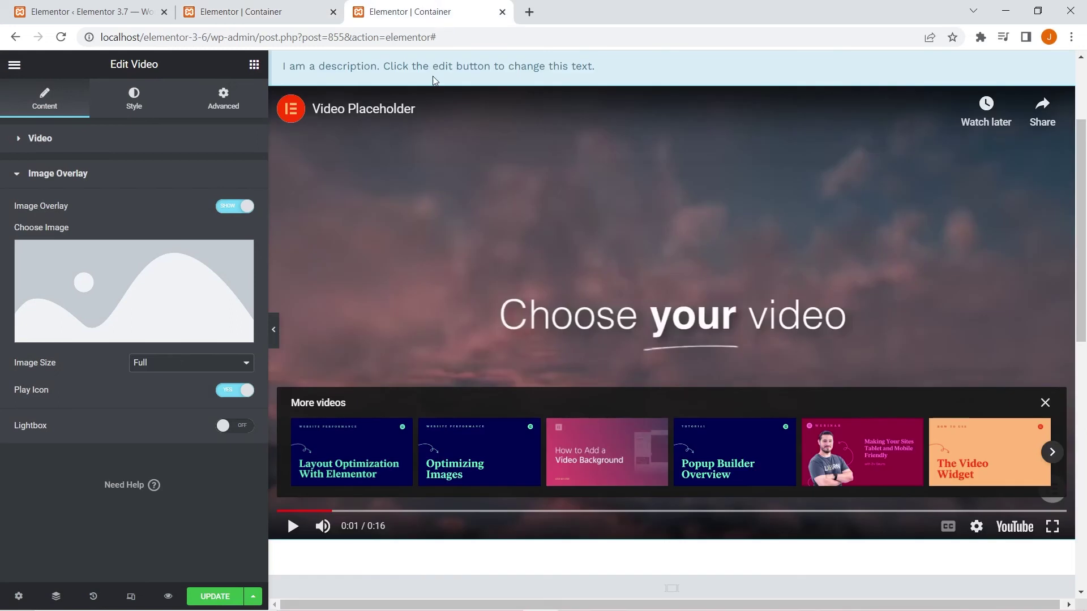
pyautogui.scroll(-4, 480, 359)
pyautogui.click(462, 388)
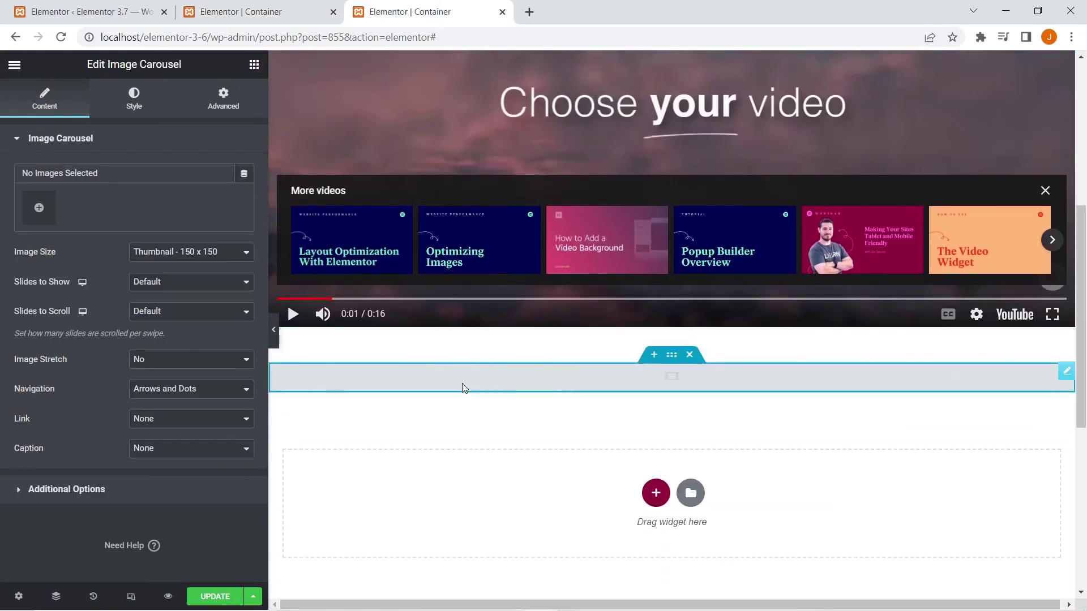
pyautogui.click(51, 496)
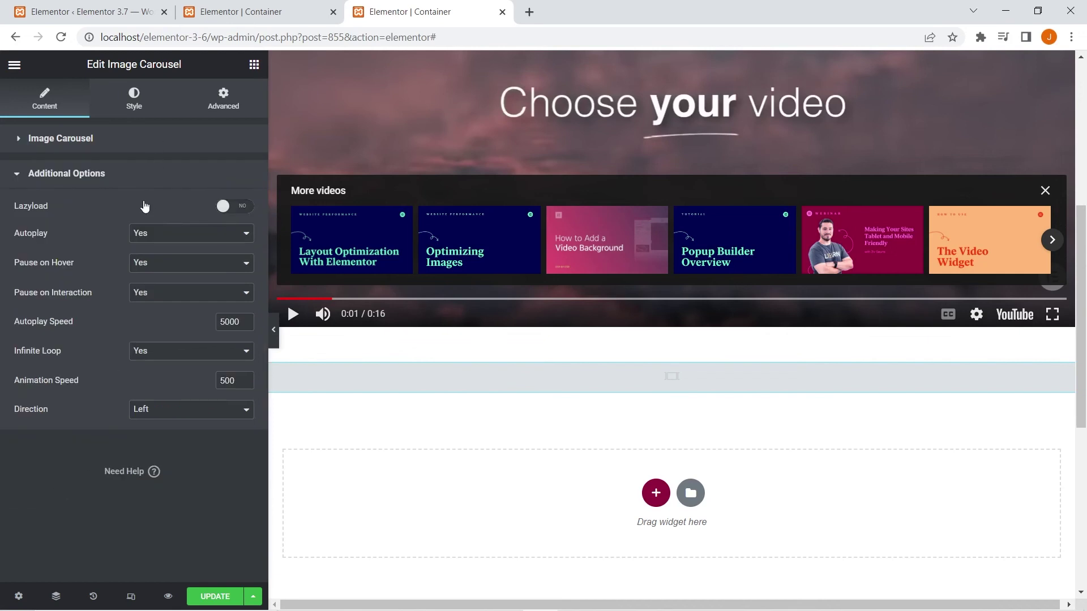
pyautogui.click(125, 134)
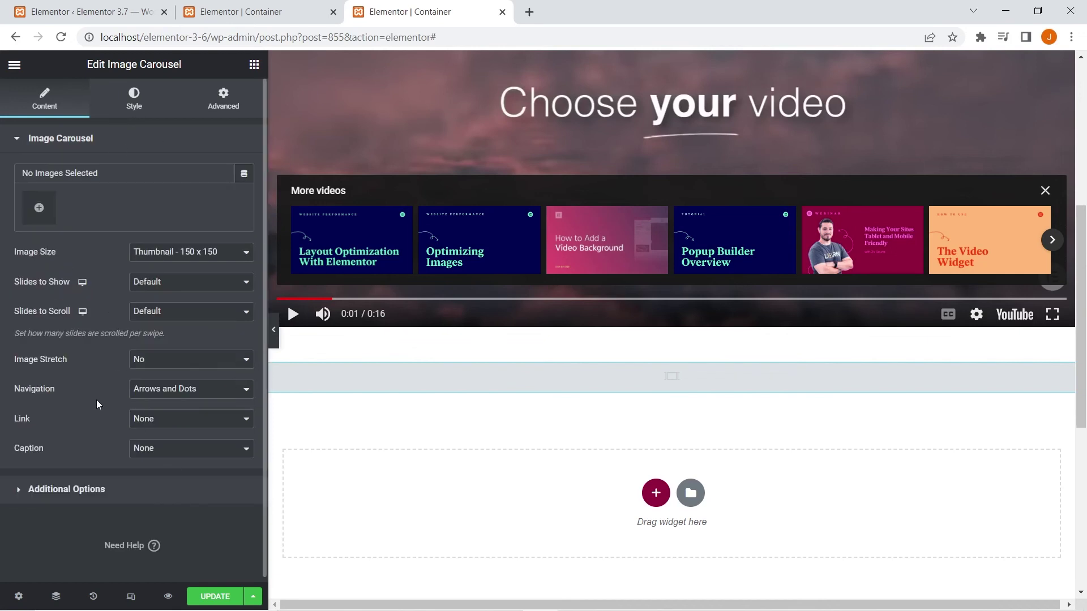
# Search the Elementor 3.7 widgets for "image" and add an Image Carousel to the empty drop area below the video
pyautogui.click(242, 13)
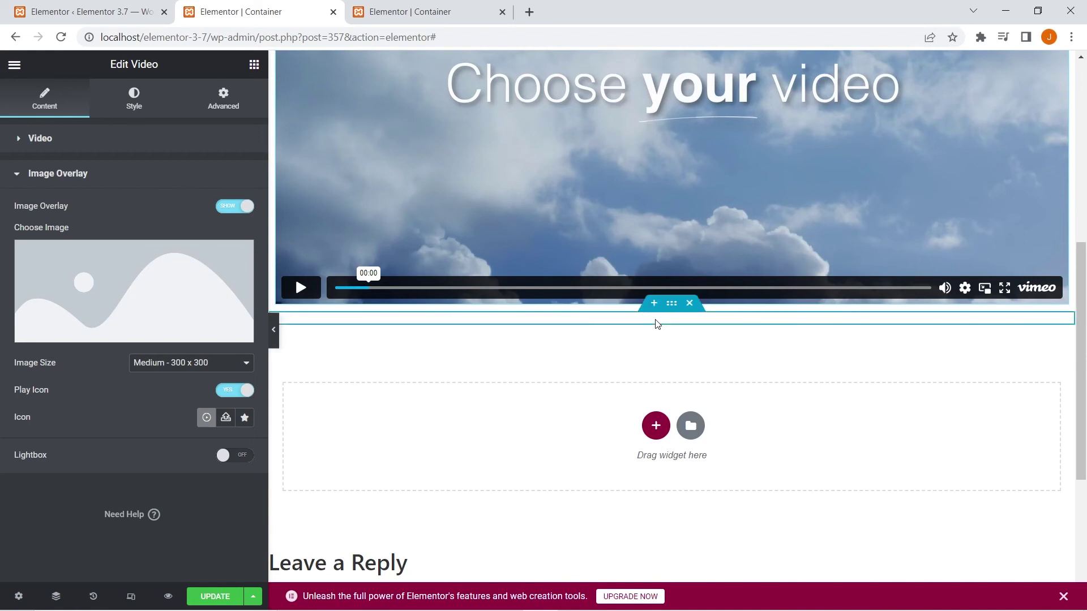
pyautogui.click(254, 64)
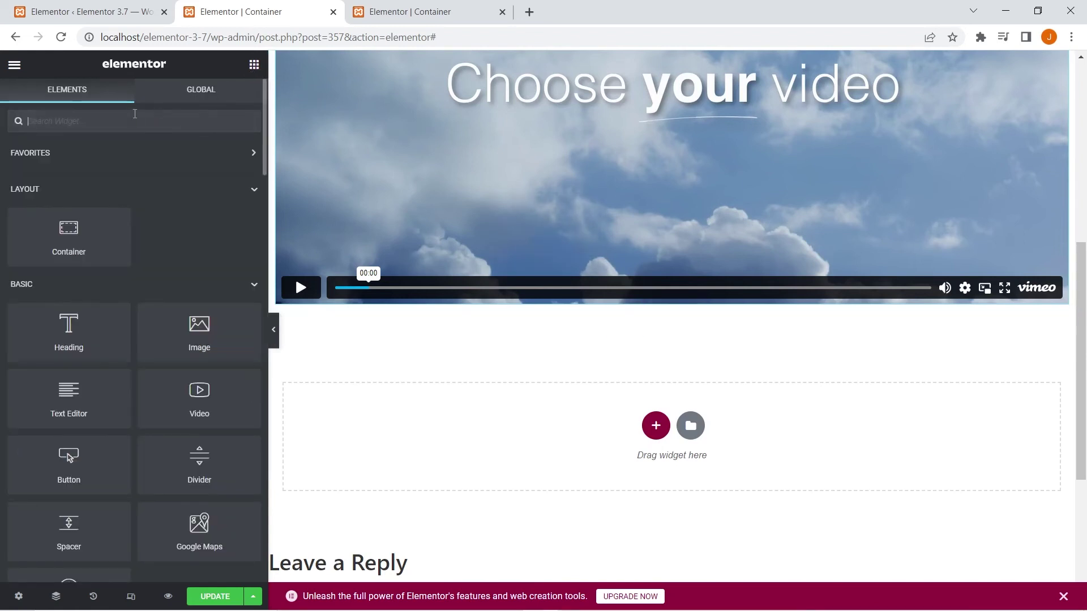
pyautogui.write('image')
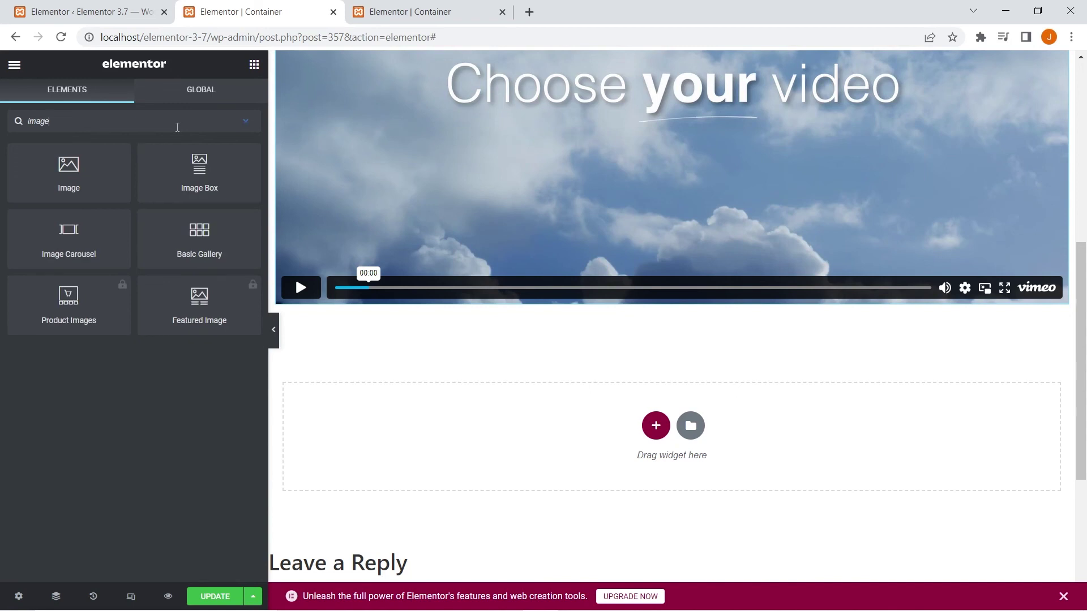
pyautogui.moveTo(64, 233); pyautogui.dragTo(611, 463)
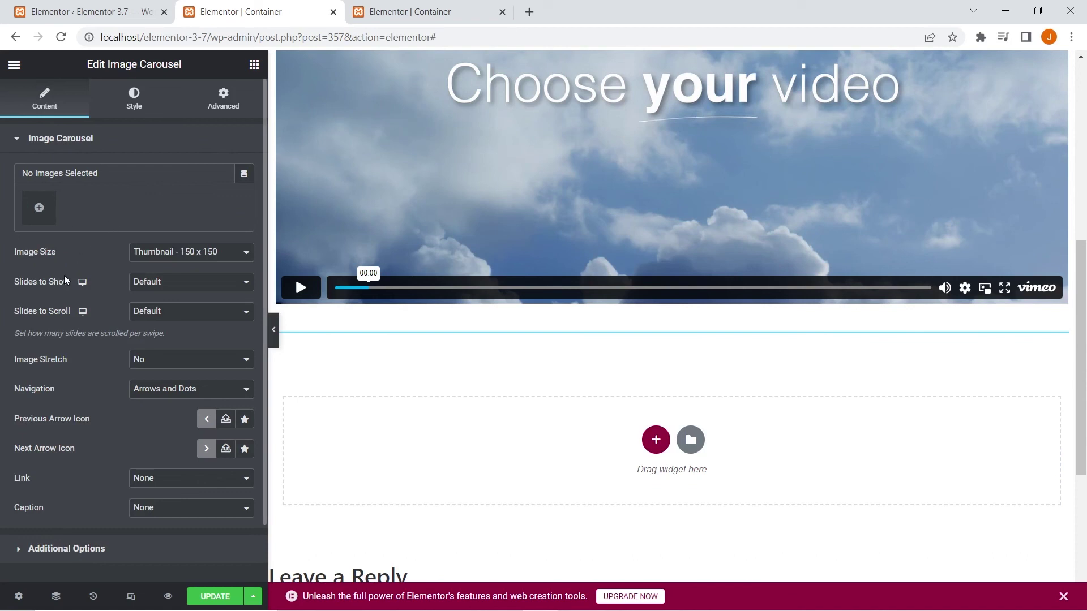
# Examine the SVG upload choices for the carousel's Previous and Next Arrow Icons, closing the media library each time without inserting anything
pyautogui.scroll(-1, 119, 412)
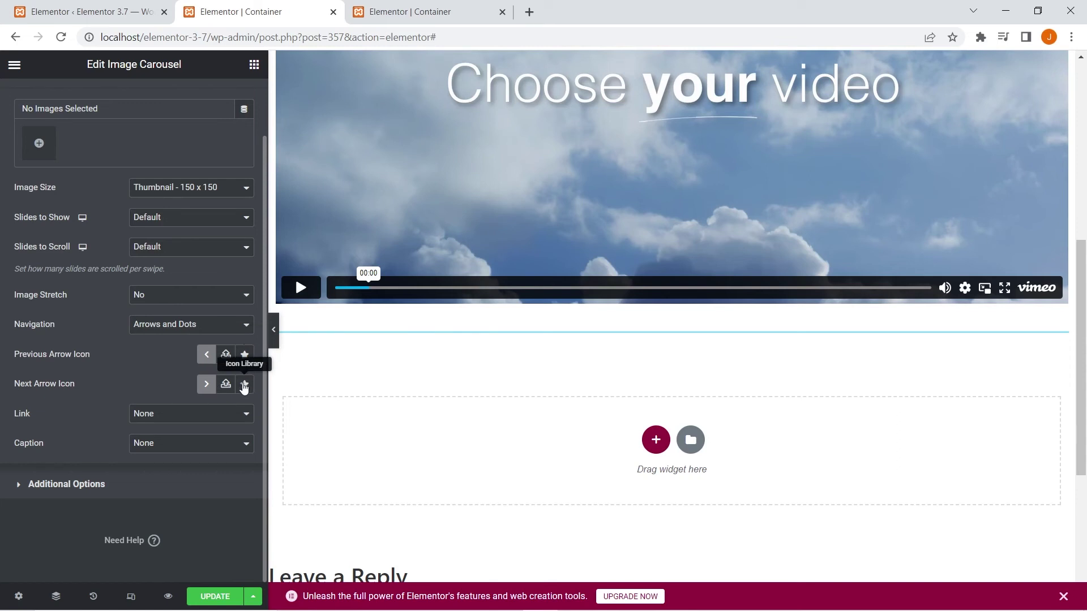
pyautogui.click(229, 356)
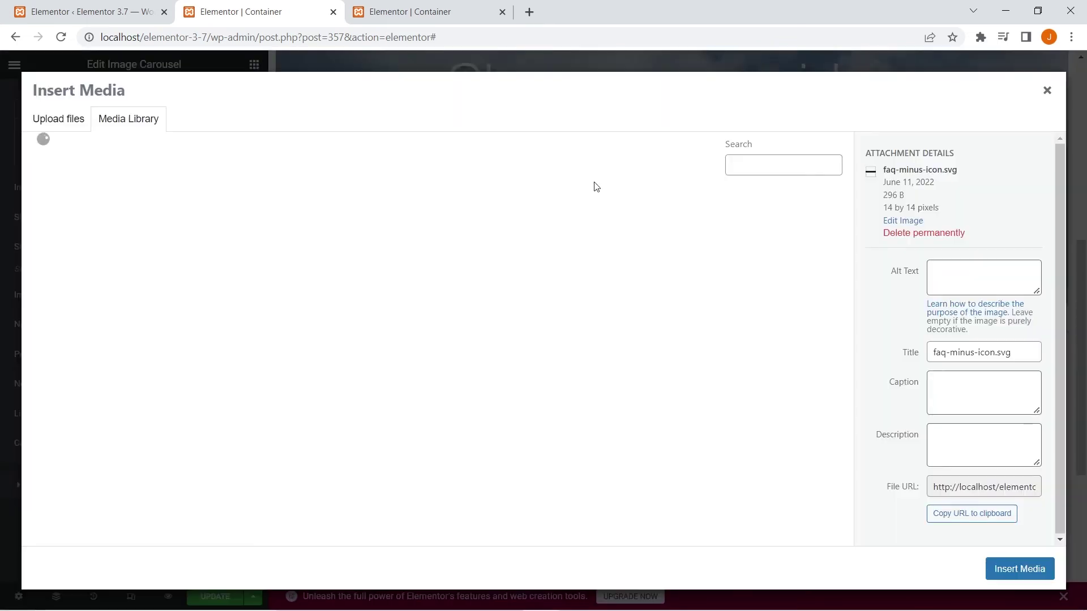
pyautogui.click(1046, 90)
pyautogui.click(227, 385)
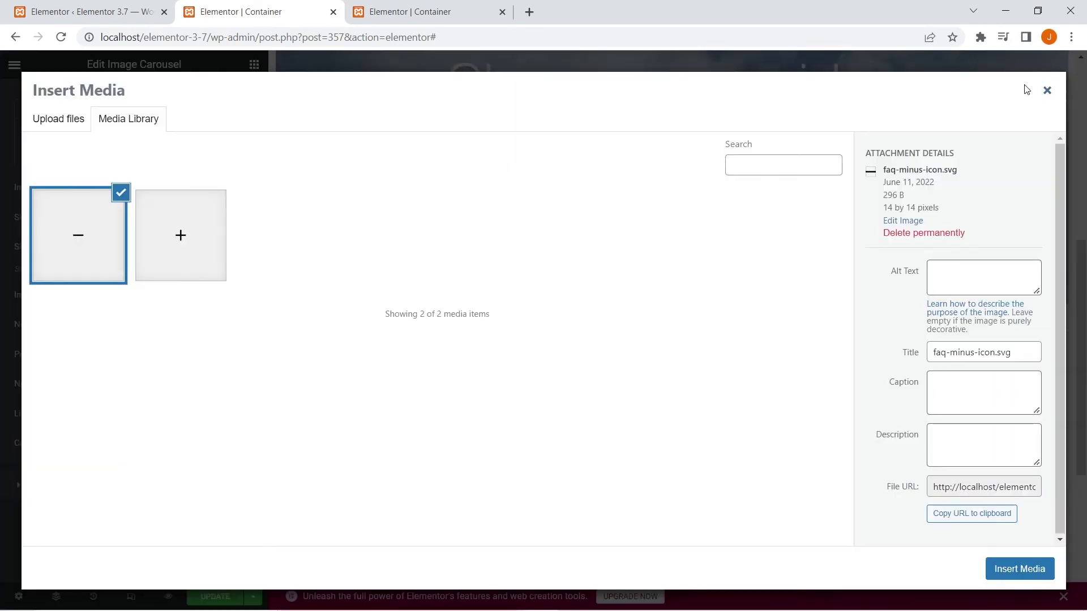
pyautogui.click(1048, 91)
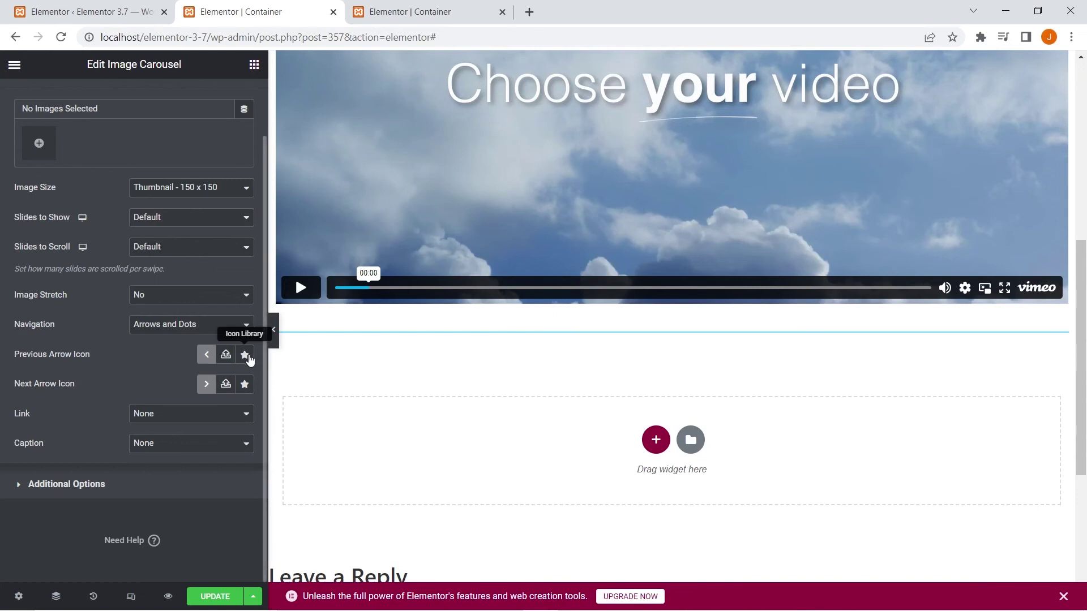
# Examine the recommended Icon Library choices for the carousel's Previous and Next Arrow Icons, closing each without inserting an icon
pyautogui.click(246, 355)
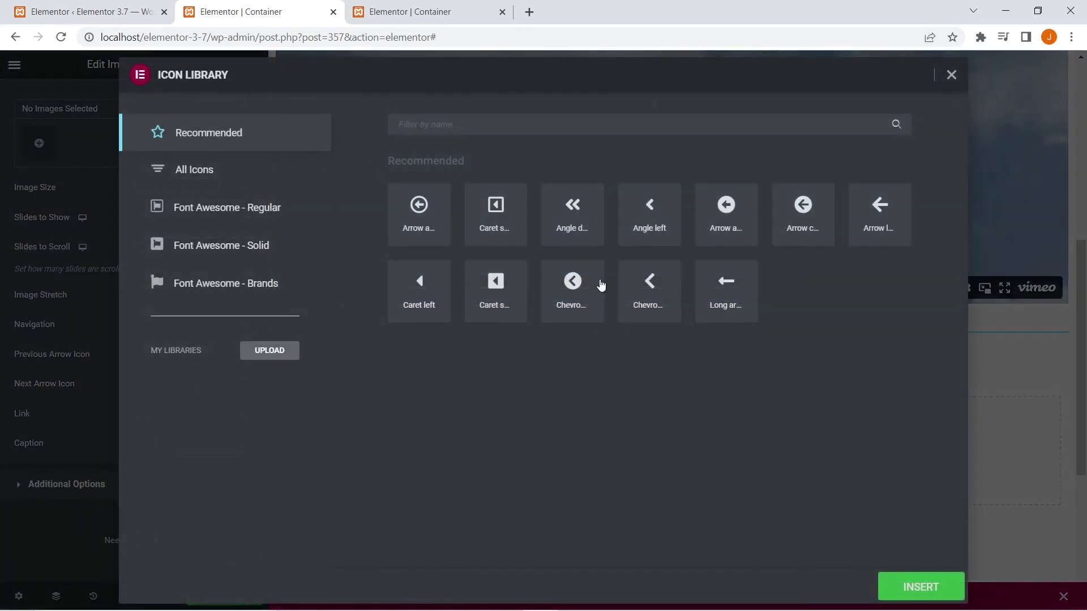
pyautogui.click(951, 75)
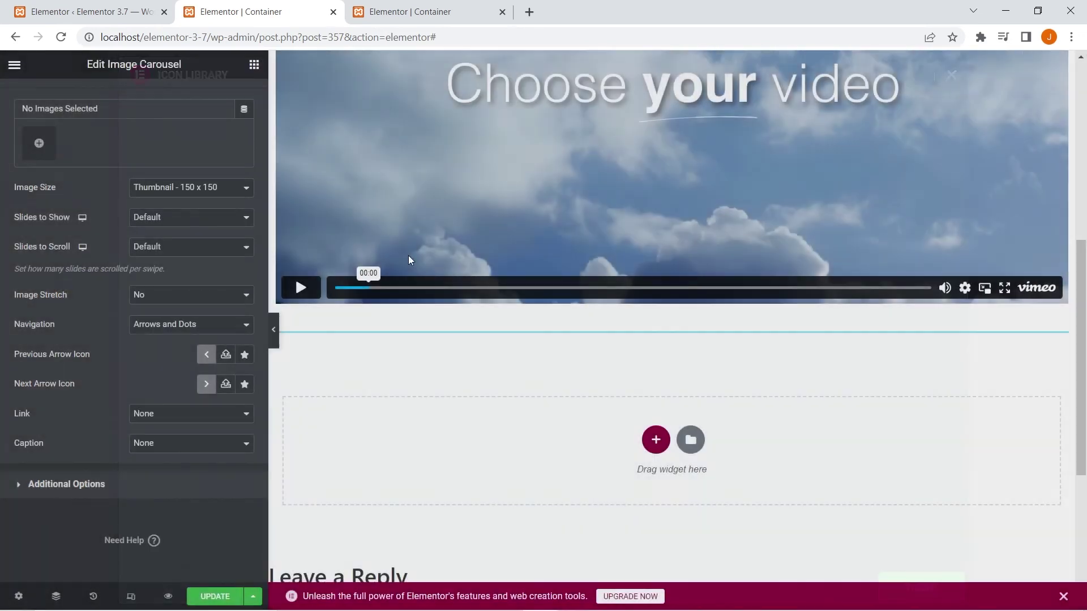
pyautogui.click(246, 385)
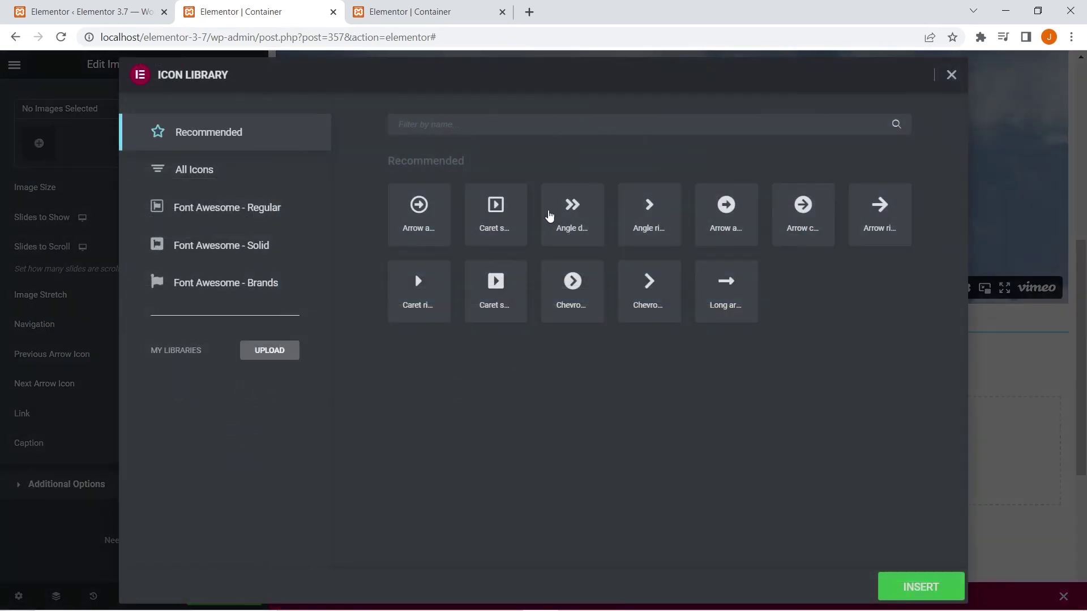
pyautogui.click(952, 74)
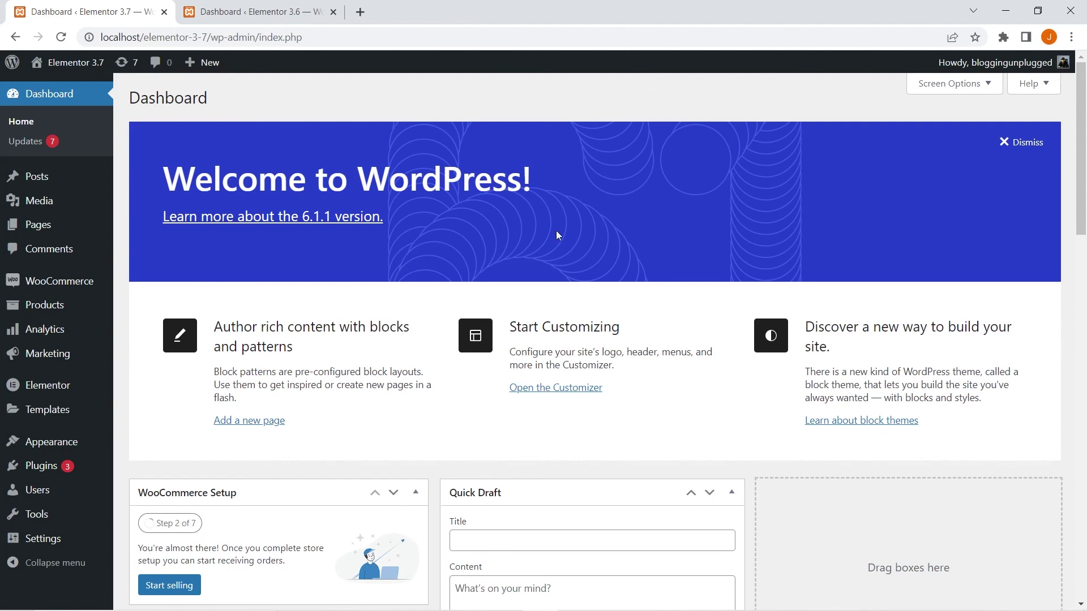
# Open the Elementor 3.7 site's Kit Library in a new browser tab from its WordPress dashboard
pyautogui.moveTo(43, 410)
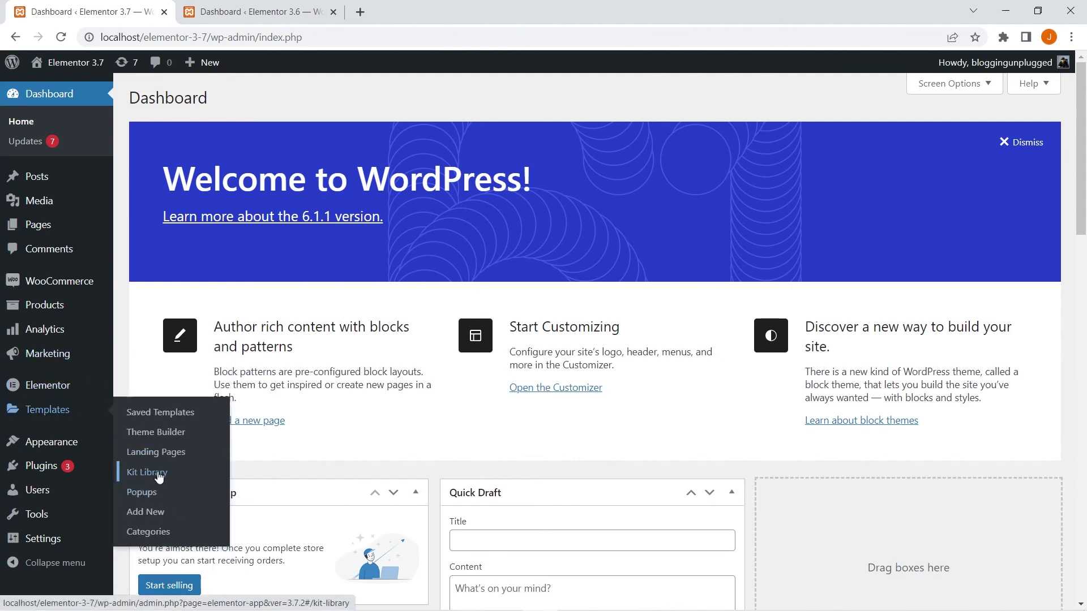
pyautogui.rightClick(159, 479)
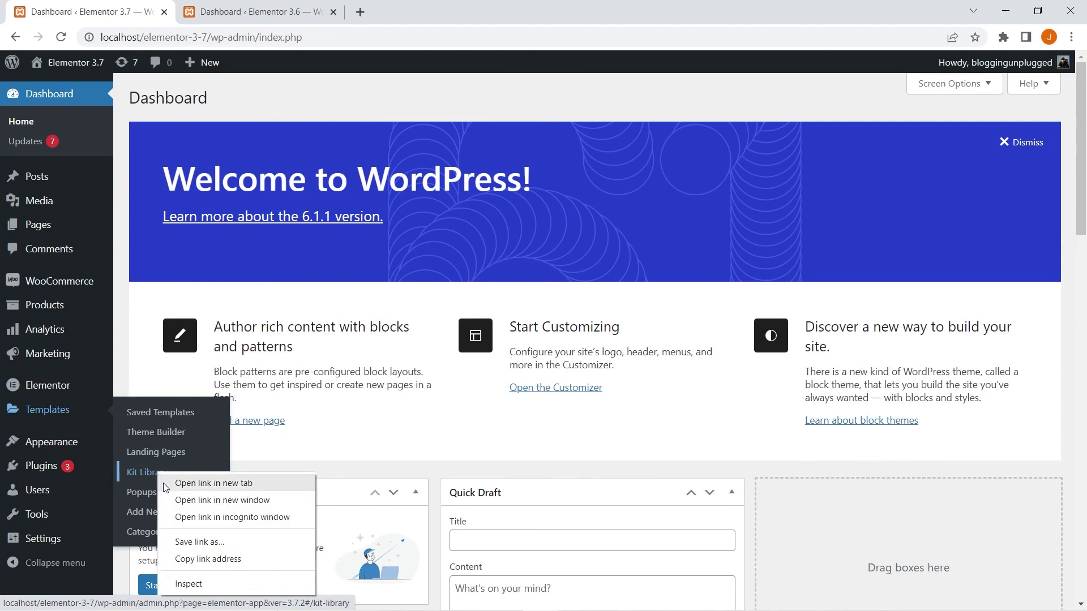
pyautogui.click(165, 485)
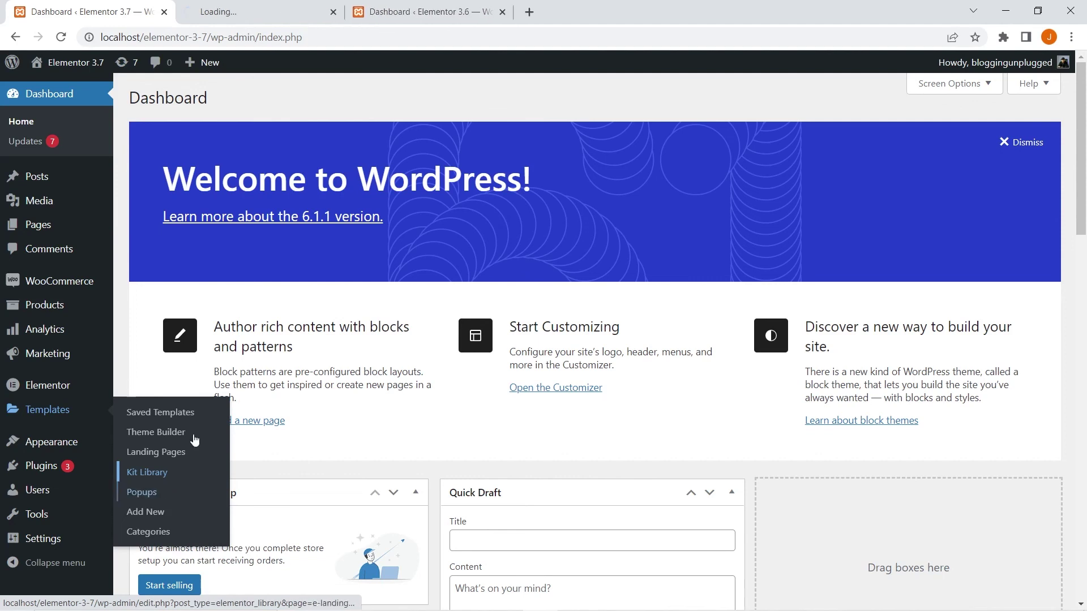
# Open the Elementor 3.6 site's Kit Library in a new browser tab and place it beside the 3.7 Kit Library tab
pyautogui.click(447, 11)
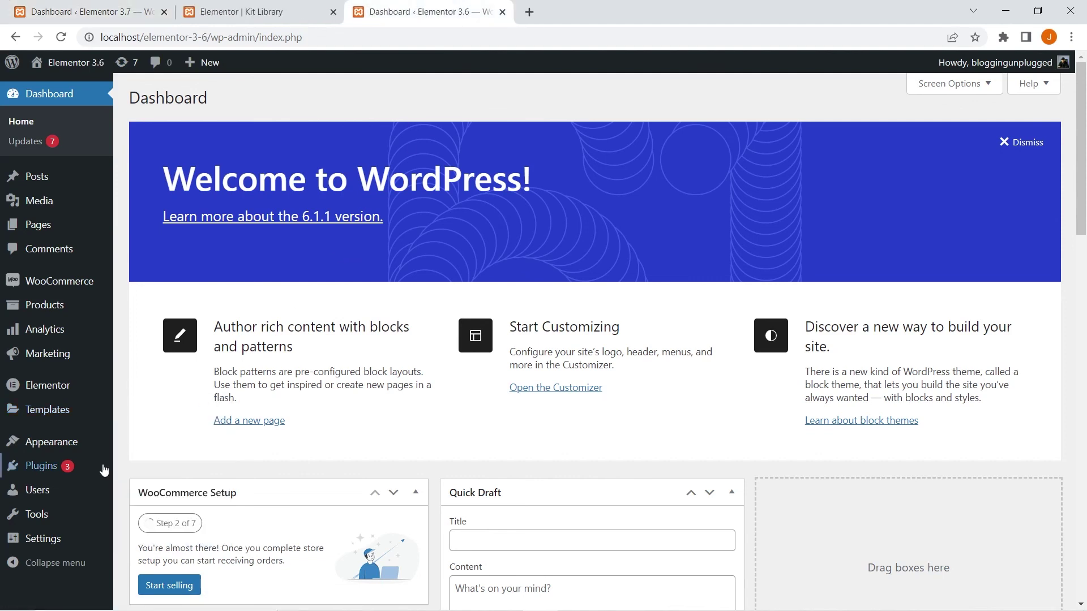
pyautogui.moveTo(60, 467)
pyautogui.moveTo(67, 416)
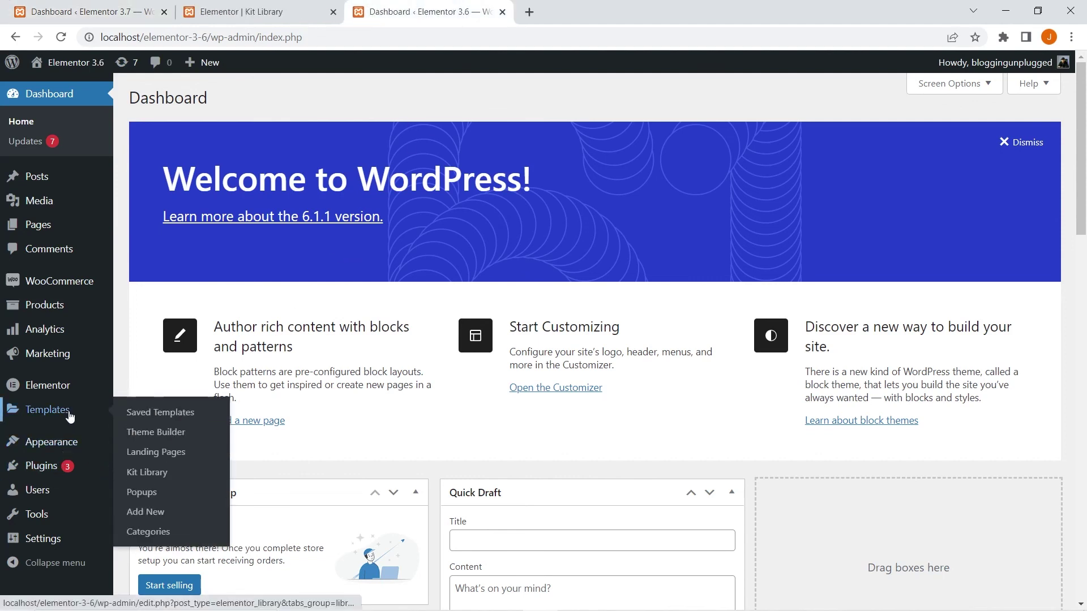
pyautogui.rightClick(150, 479)
pyautogui.click(177, 488)
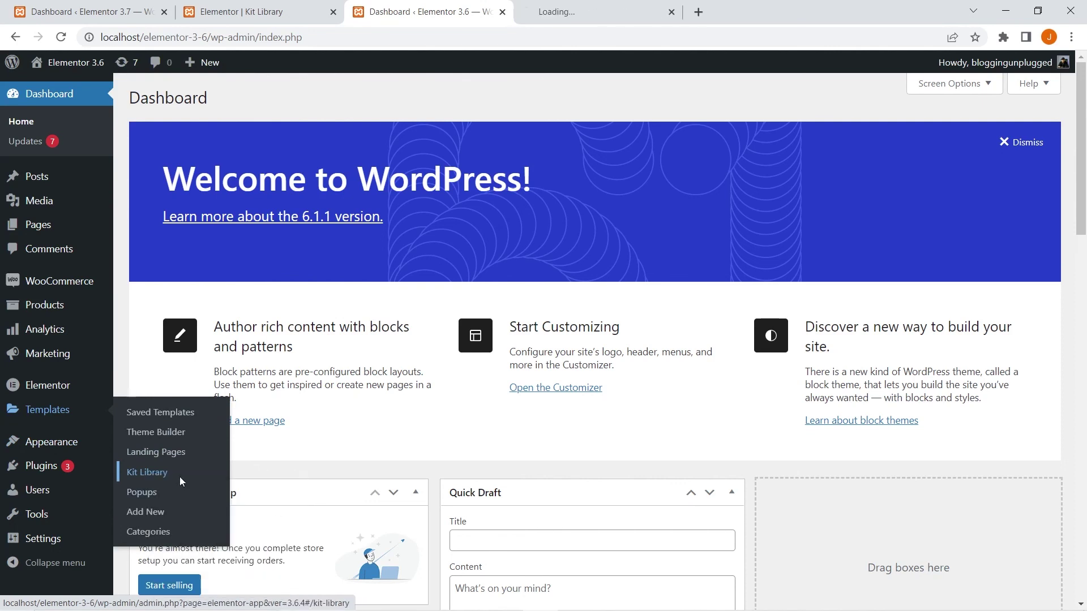
pyautogui.click(536, 5)
pyautogui.moveTo(537, 6); pyautogui.dragTo(436, 4)
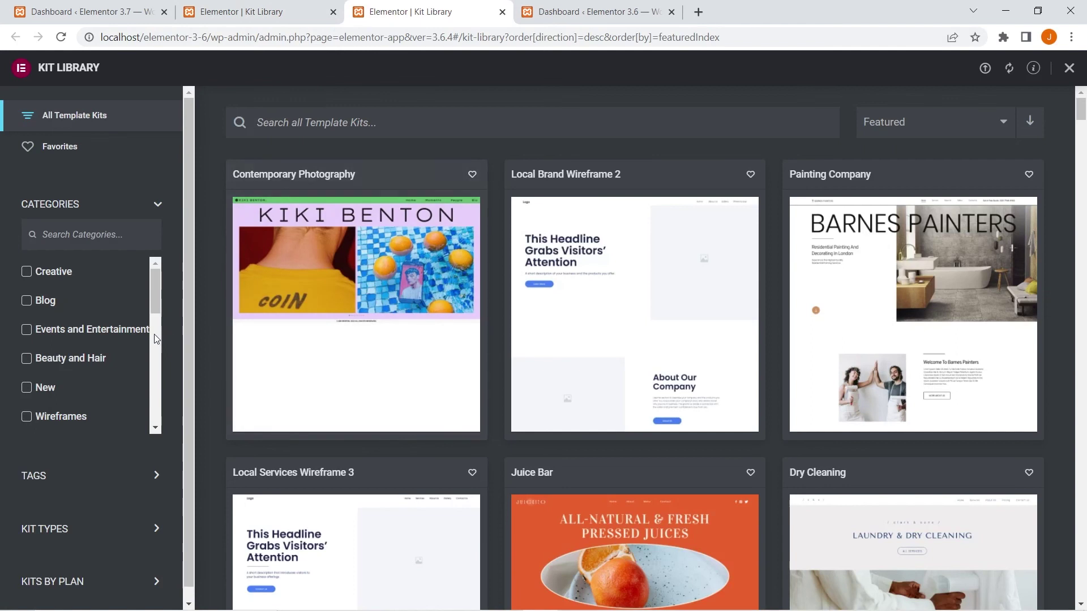
# Look through the Categories filter in the Elementor 3.6 Kit Library and expand its Kit Types filter
pyautogui.scroll(-3, 154, 334)
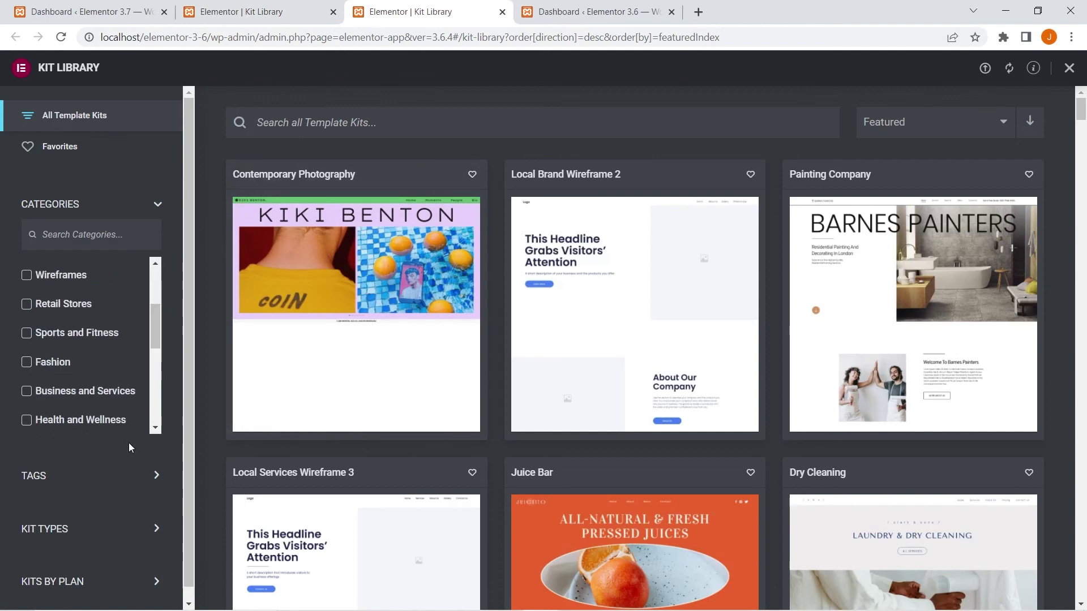
pyautogui.click(84, 535)
pyautogui.scroll(-3, 106, 413)
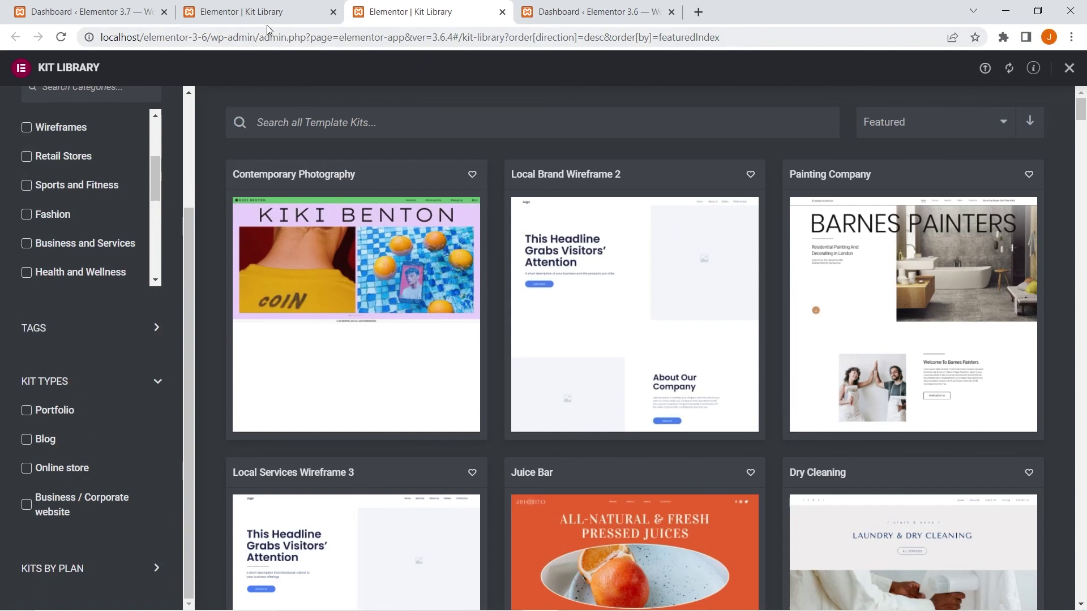
# Compare the filter sections of the Elementor 3.7 Kit Library with those of the 3.6 Kit Library
pyautogui.moveTo(283, 19)
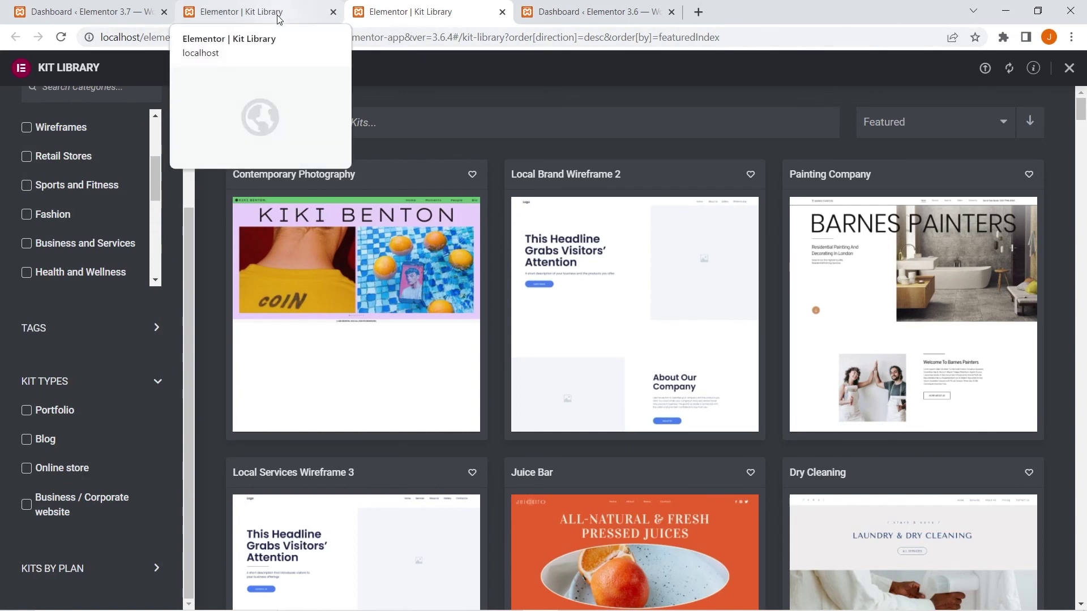
pyautogui.click(287, 19)
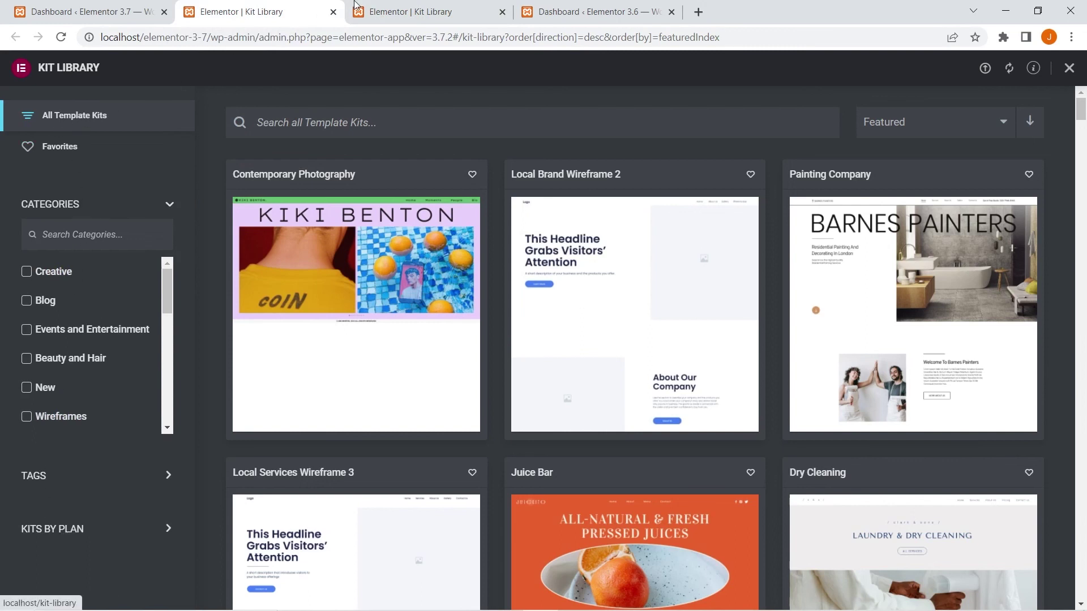
pyautogui.click(423, 7)
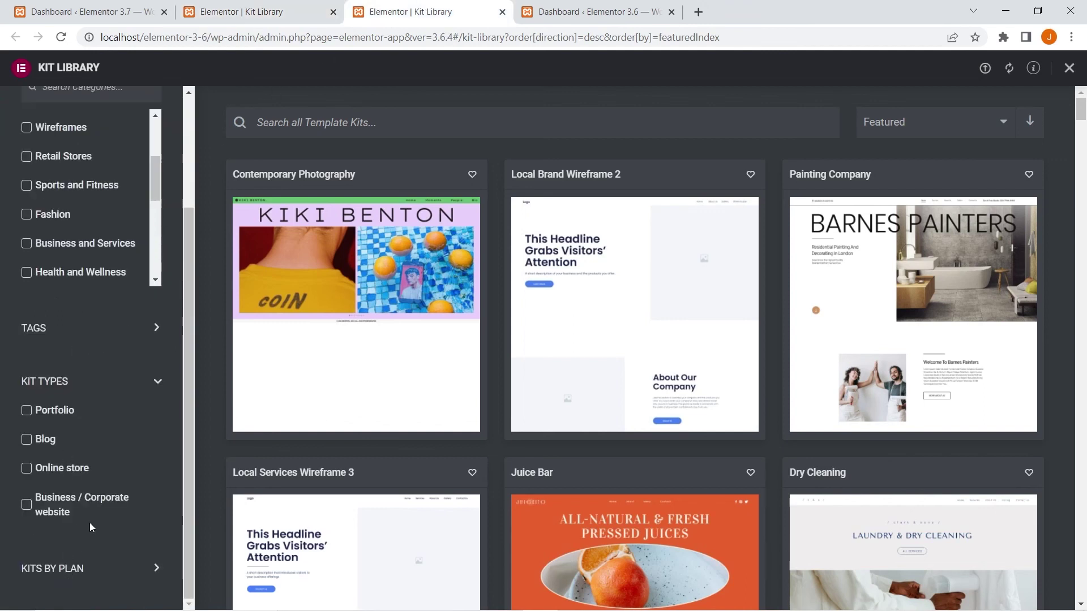
pyautogui.scroll(3, 88, 510)
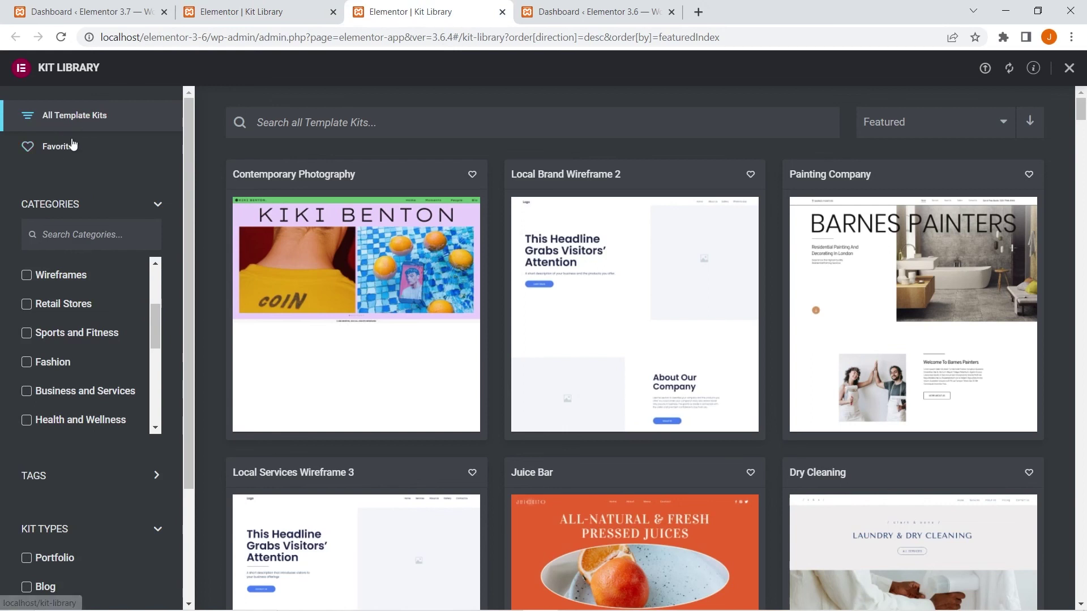
pyautogui.scroll(-3, 85, 464)
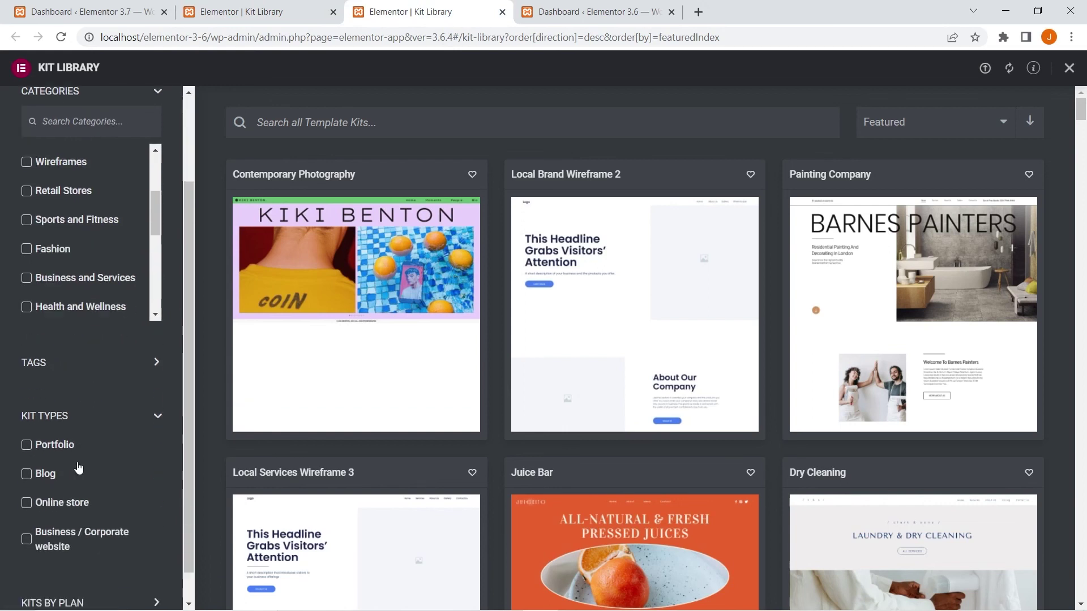
pyautogui.click(215, 8)
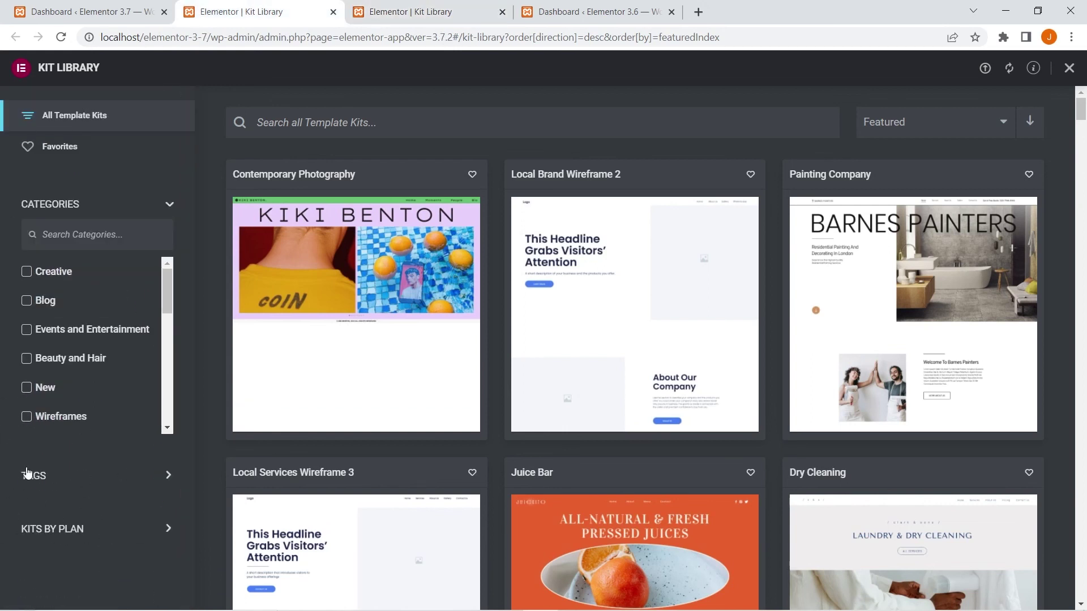
# Collapse the Kit Types and Categories filters in the Elementor 3.6 Kit Library
pyautogui.click(390, 11)
pyautogui.scroll(3, 106, 397)
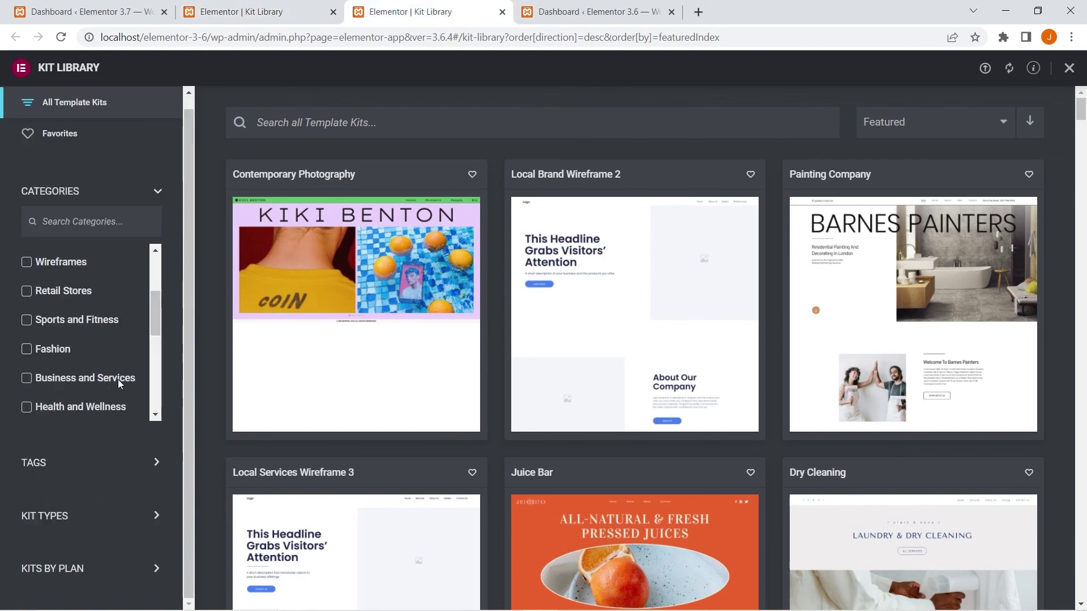
pyautogui.click(158, 193)
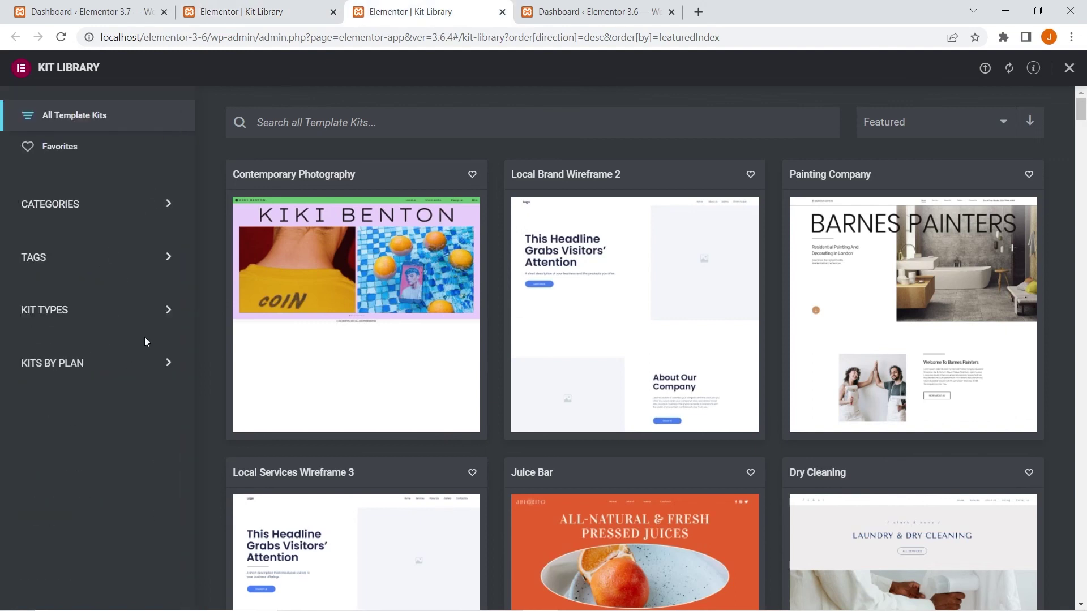
# Collapse the Categories filter in the Elementor 3.7 Kit Library and compare its filter list with the 3.6 version
pyautogui.click(255, 21)
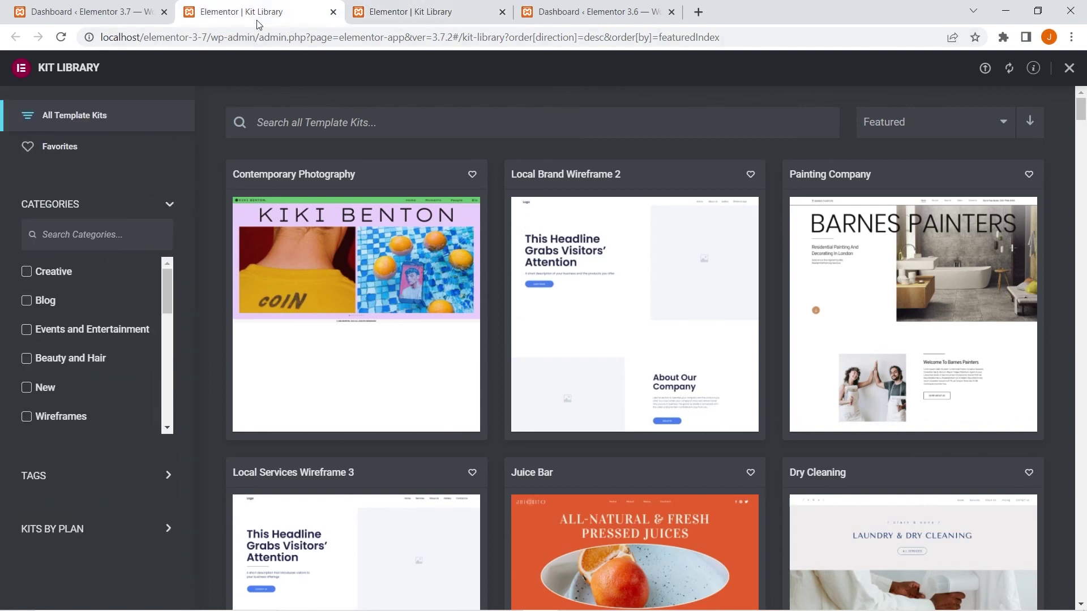
pyautogui.click(169, 208)
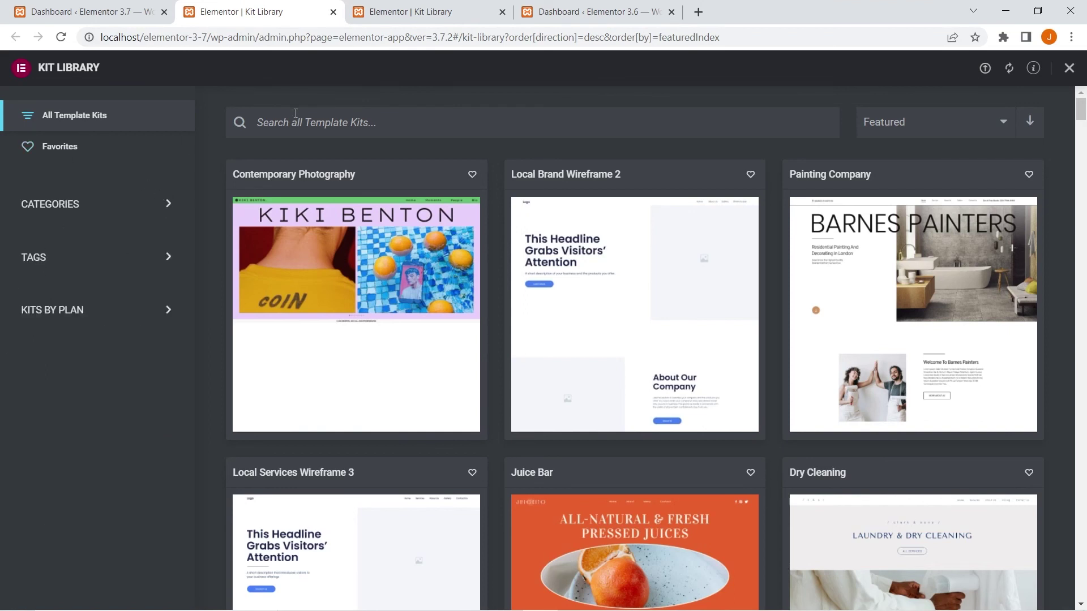
pyautogui.click(405, 5)
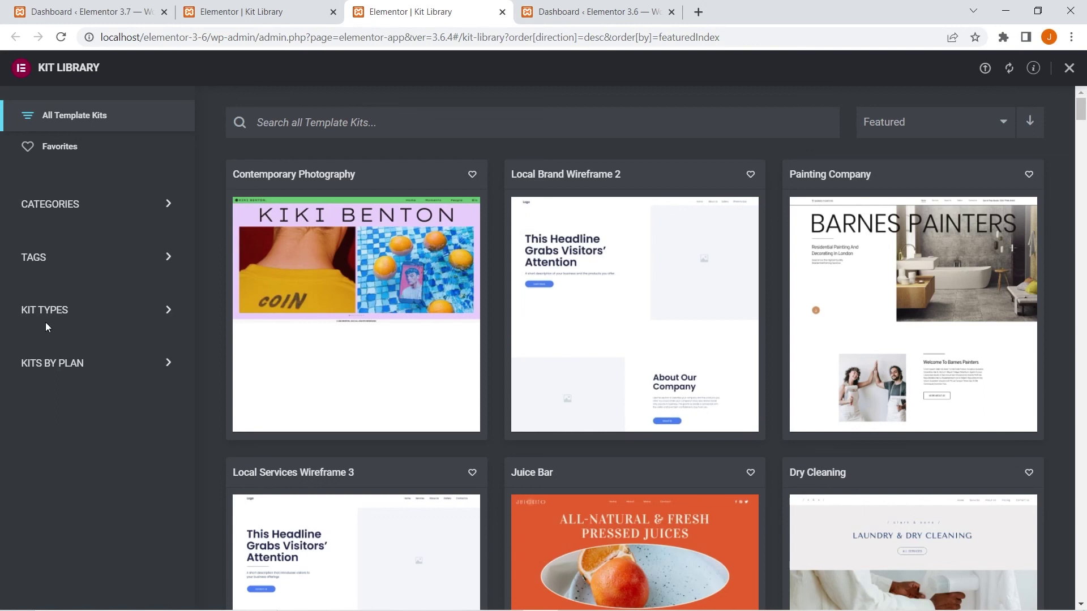
pyautogui.click(261, 4)
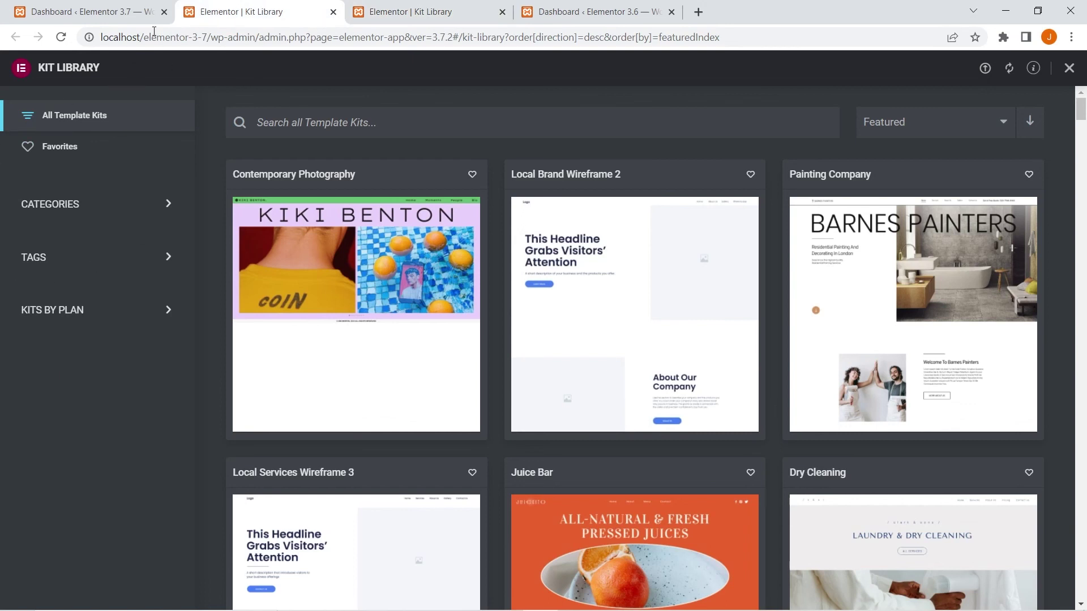
# Return to the Elementor 3.7 WordPress dashboard and show the Elementor submenu entries
pyautogui.click(90, 12)
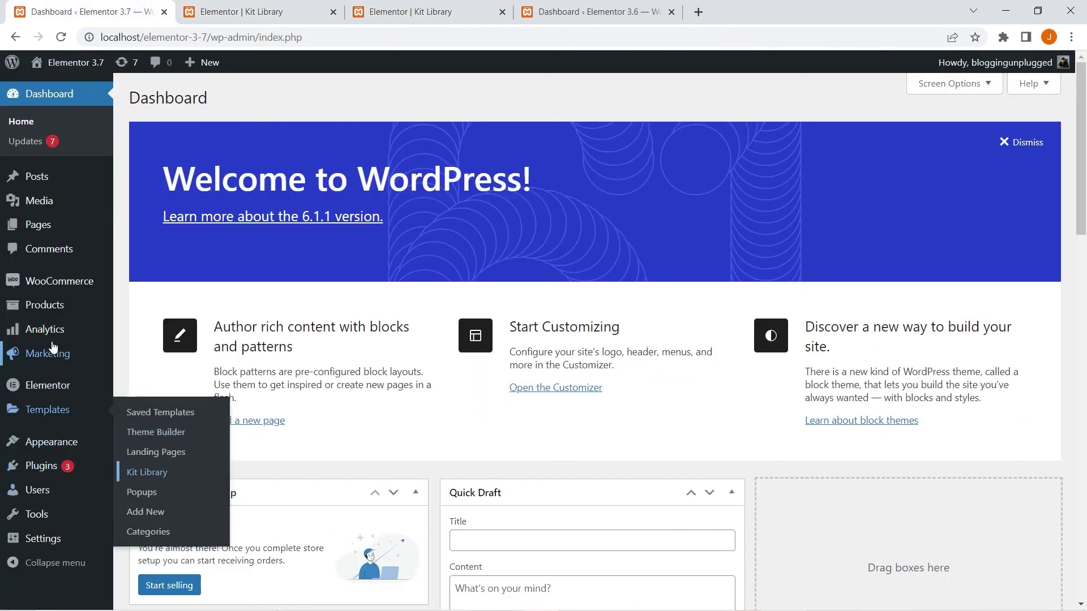
pyautogui.moveTo(57, 386)
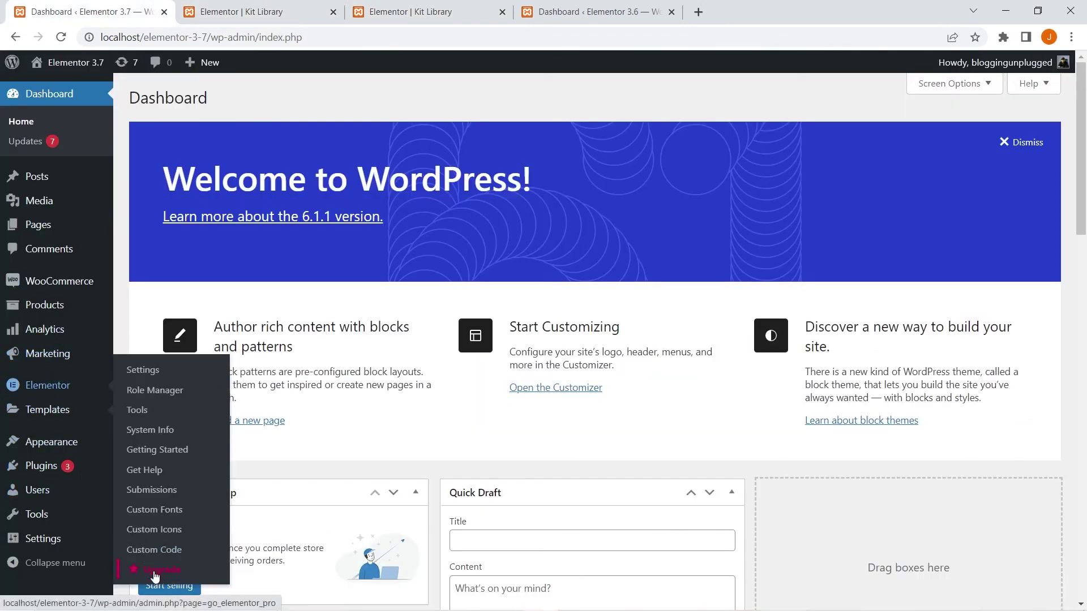